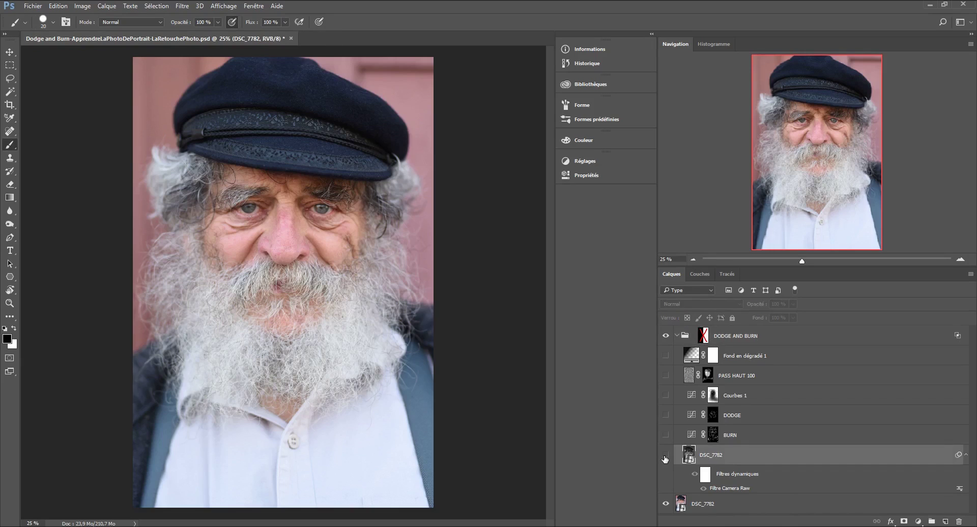
# Step: Show the adjustment layers from BURN up to Fond en dégradé 1, collapse the DODGE AND BURN group and enable its mask
pyautogui.click(666, 436)
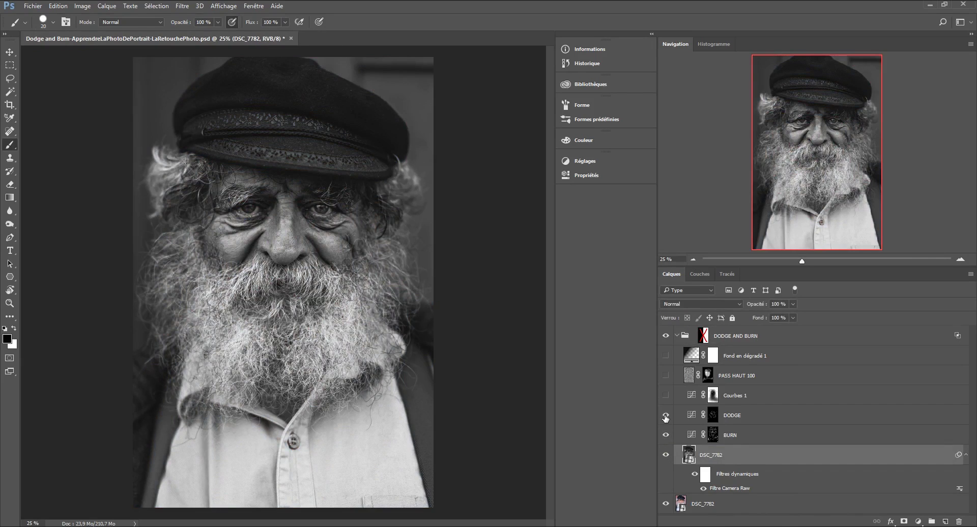
pyautogui.click(666, 416)
pyautogui.click(666, 396)
pyautogui.click(666, 356)
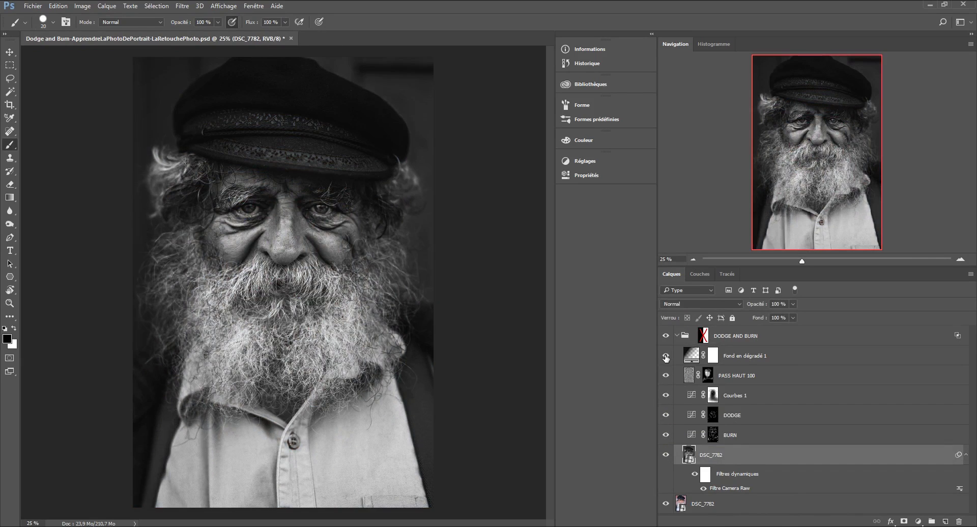
pyautogui.click(677, 336)
pyautogui.keyDown('shift'); pyautogui.click(704, 335); pyautogui.keyUp('shift')
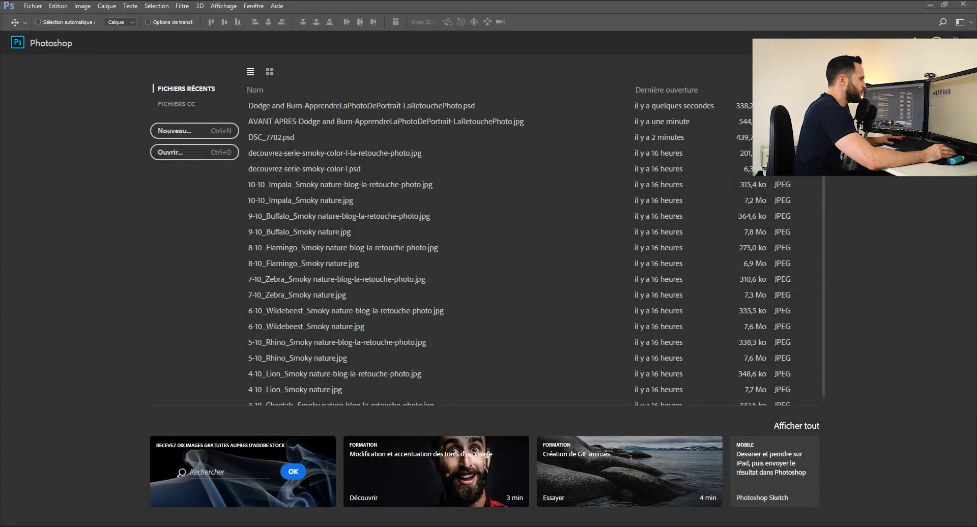
# Step: Open DSC_7782.jpeg and duplicate its Arrière-plan layer under the name CAMERA RAW
pyautogui.moveTo(976, 285); pyautogui.dragTo(531, 283)
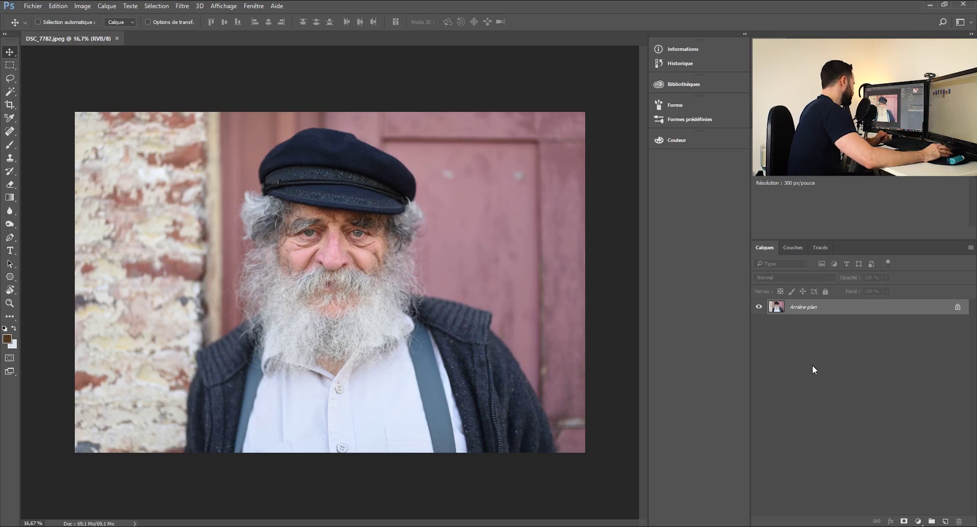
pyautogui.rightClick(813, 311)
pyautogui.click(864, 330)
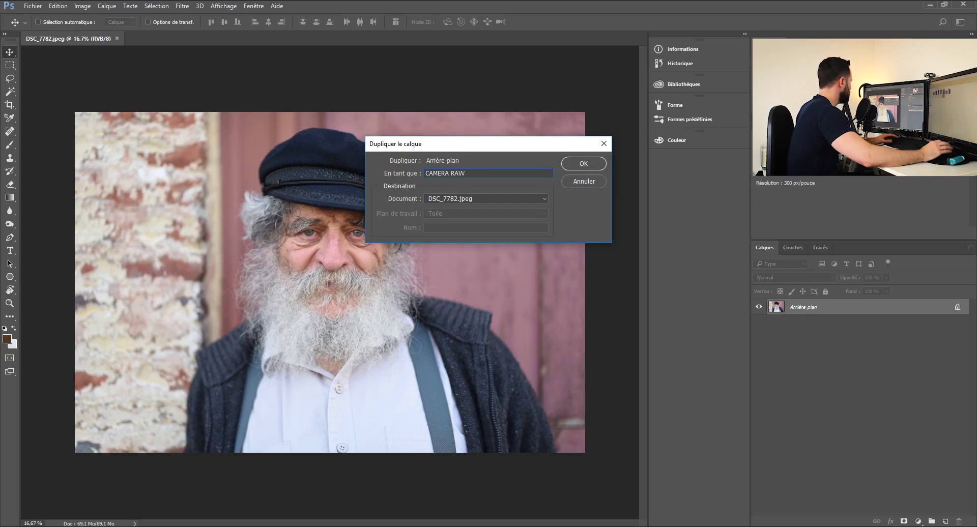
pyautogui.click(597, 167)
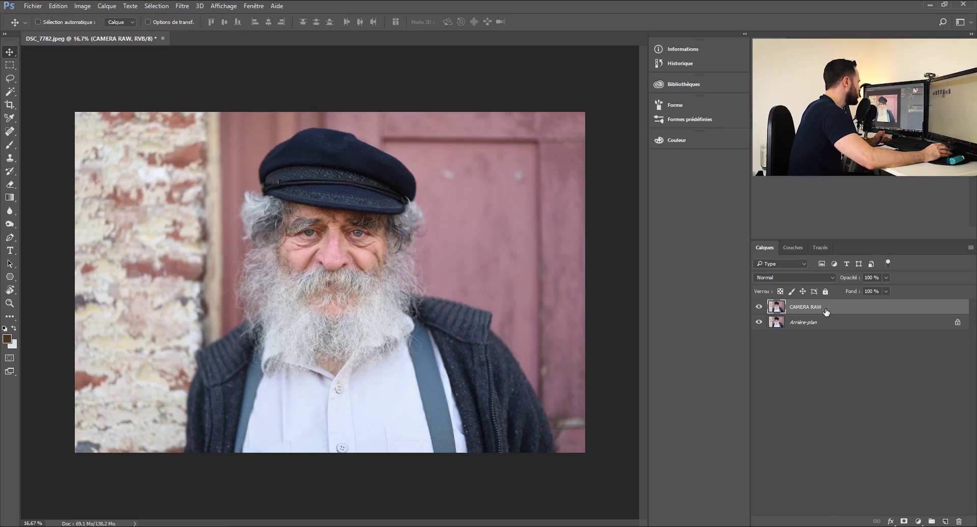
# Step: Convert the CAMERA RAW layer to a smart object
pyautogui.rightClick(826, 310)
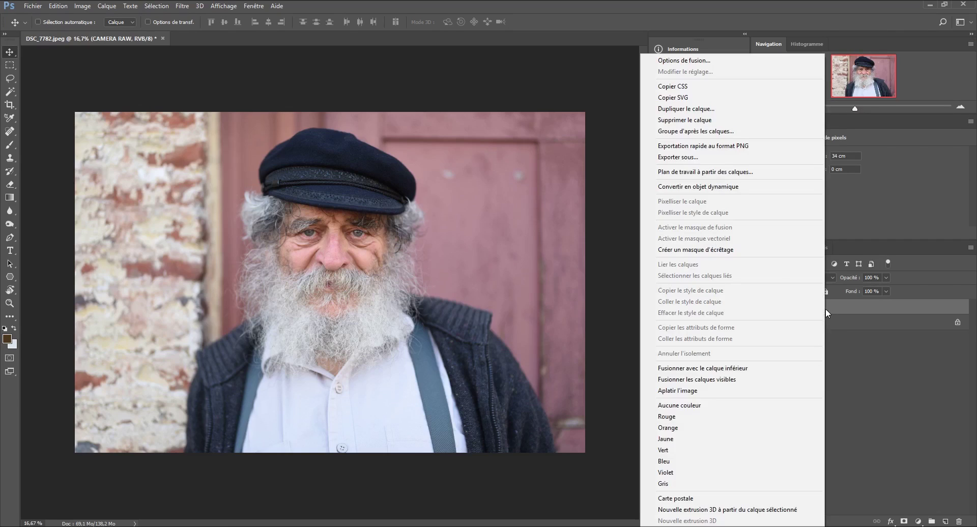
pyautogui.click(736, 187)
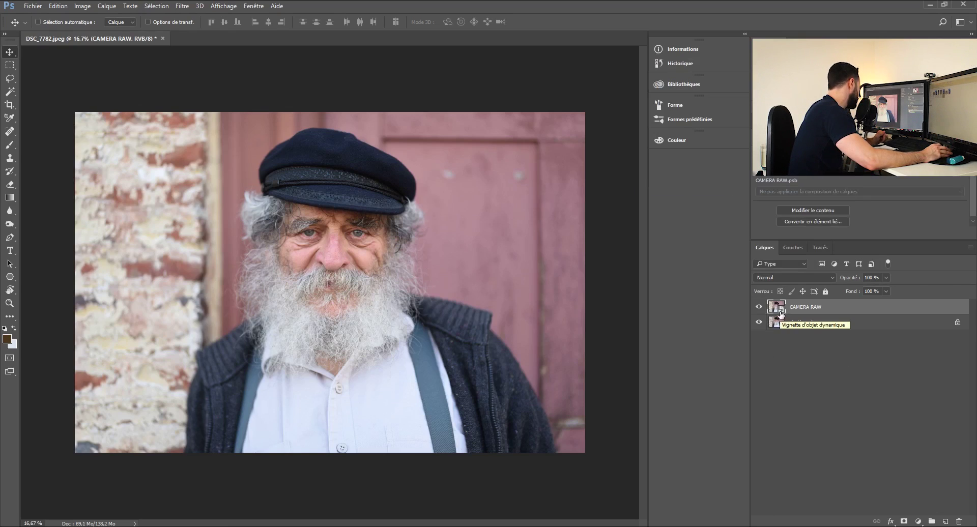
# Step: Open the CAMERA RAW smart object's contents, paint a straight test stroke across the portrait with a 293 px brush and save
pyautogui.doubleClick(777, 306)
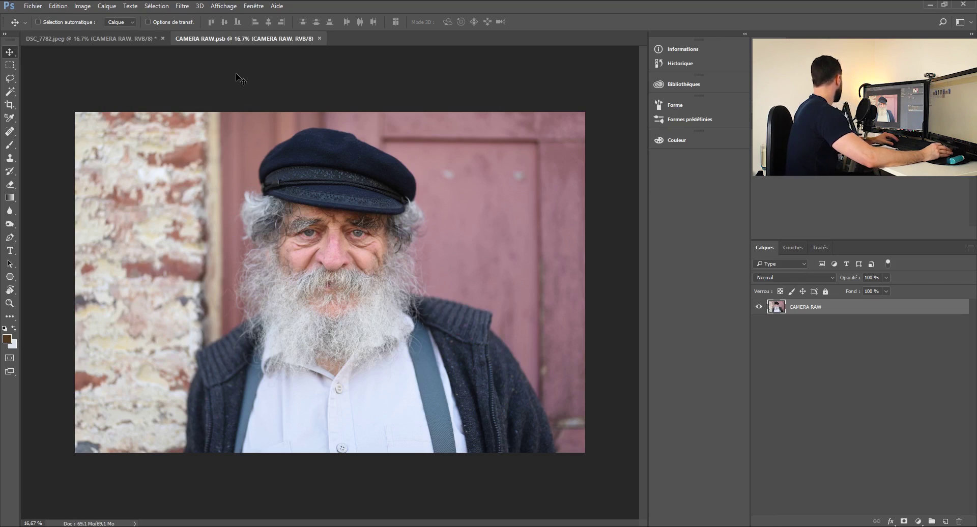
pyautogui.press('b')
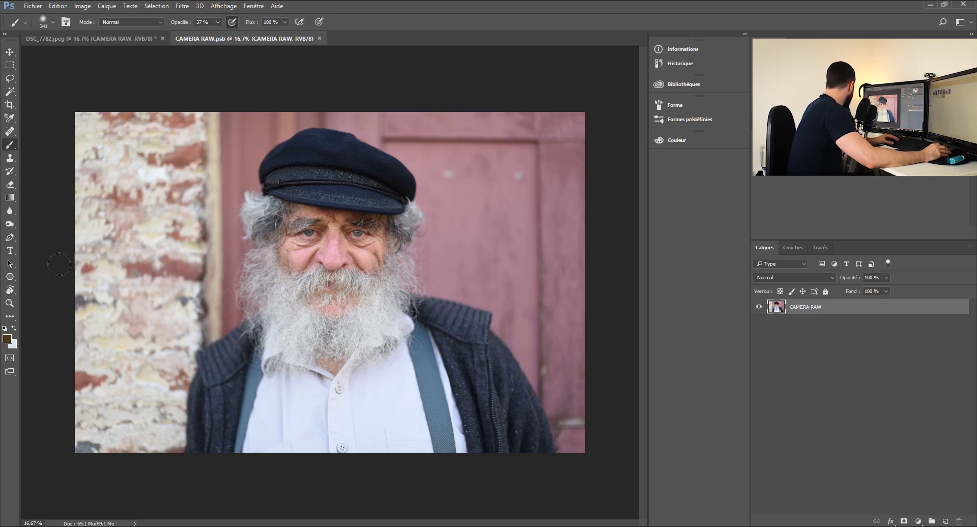
pyautogui.keyDown('alt'); pyautogui.rightClick(294, 256); pyautogui.keyUp('alt')
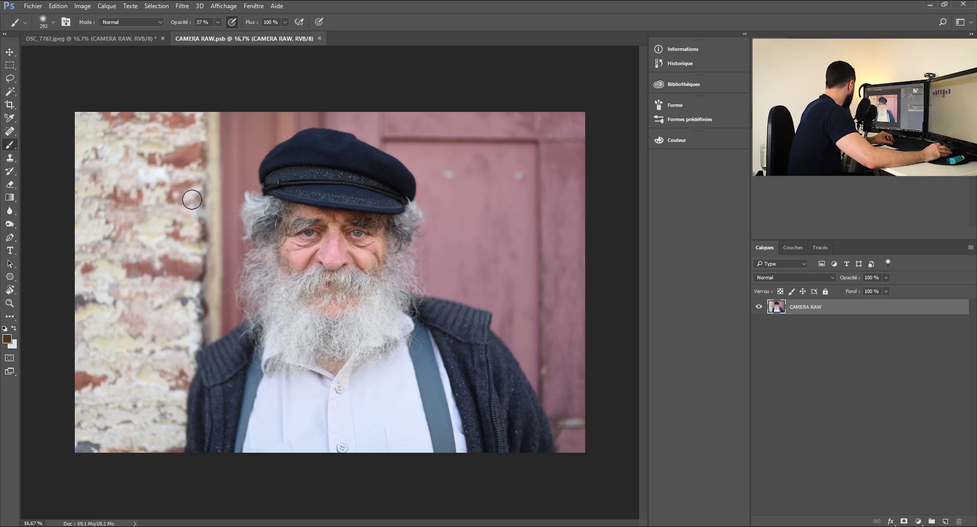
pyautogui.click(211, 208)
pyautogui.keyDown('shift'); pyautogui.click(568, 256); pyautogui.keyUp('shift')
pyautogui.hotkey('ctrl', 's')
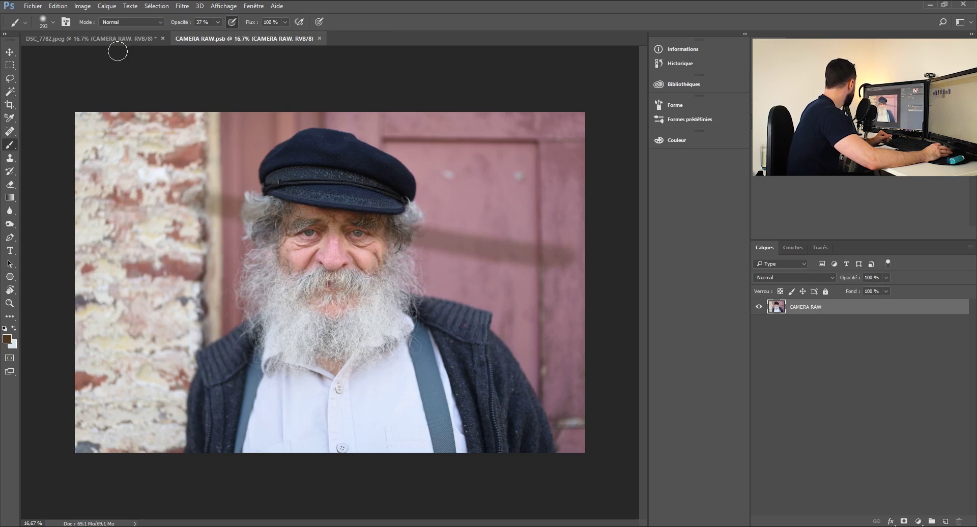
# Step: Return to the DSC_7782.jpeg document and toggle the CAMERA RAW layer's visibility to compare it with the background
pyautogui.click(115, 39)
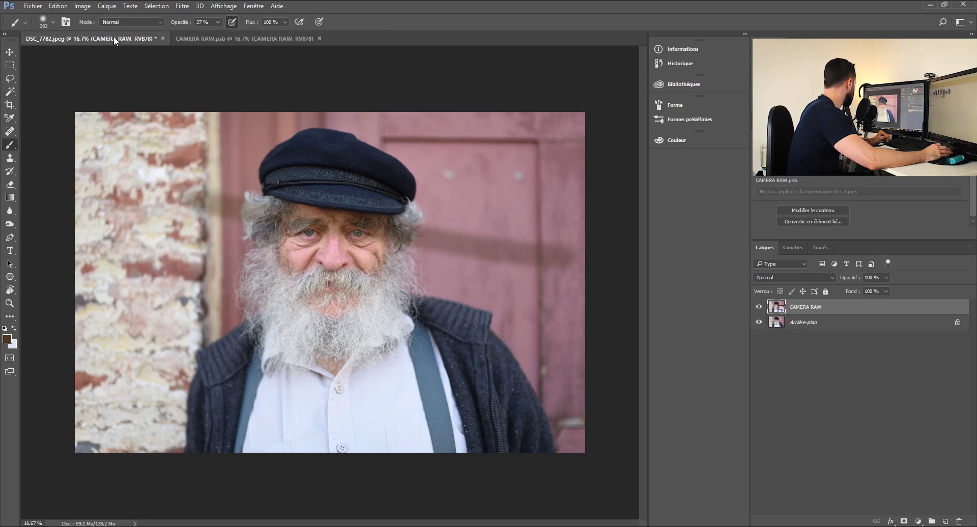
pyautogui.click(759, 308)
pyautogui.click(759, 308)
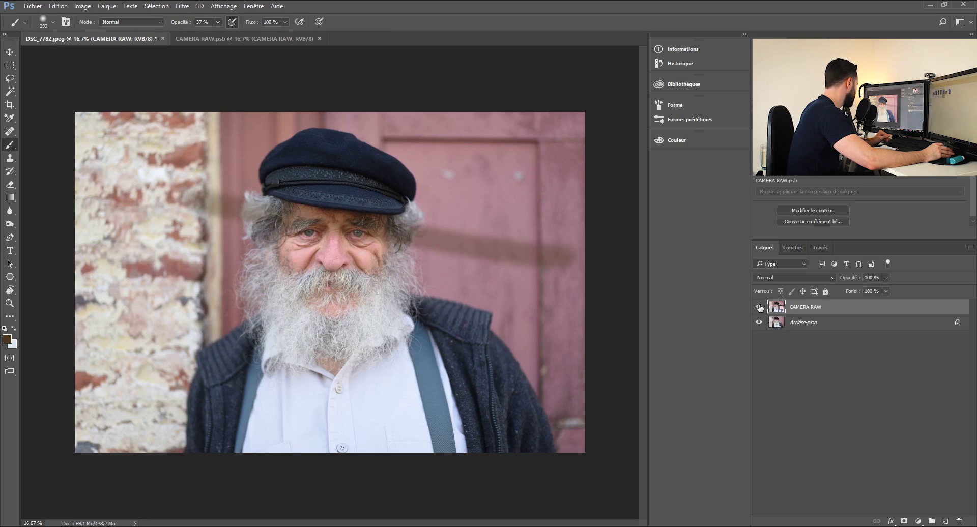
# Step: Revert the test brush stroke in CAMERA RAW.psb using the history, then save and close the smart object's contents
pyautogui.click(255, 38)
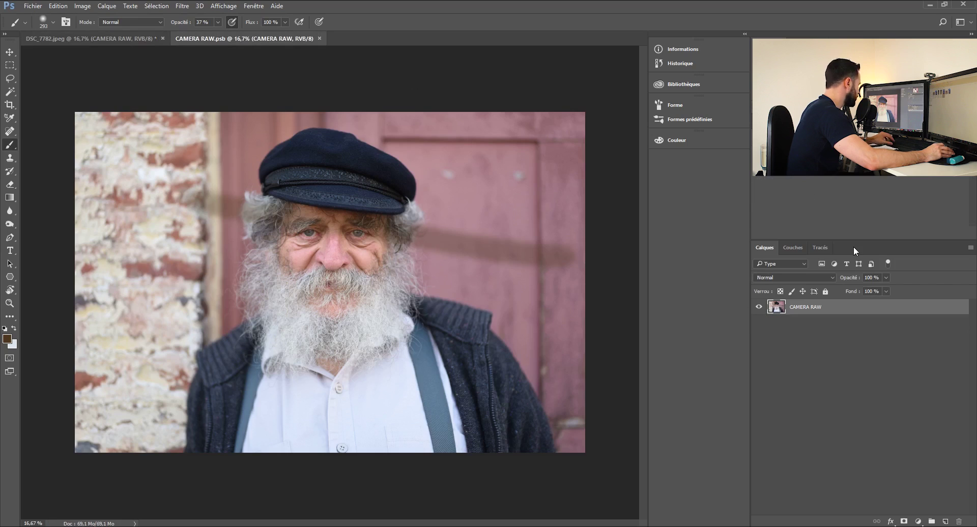
pyautogui.click(683, 64)
pyautogui.click(475, 76)
pyautogui.click(631, 44)
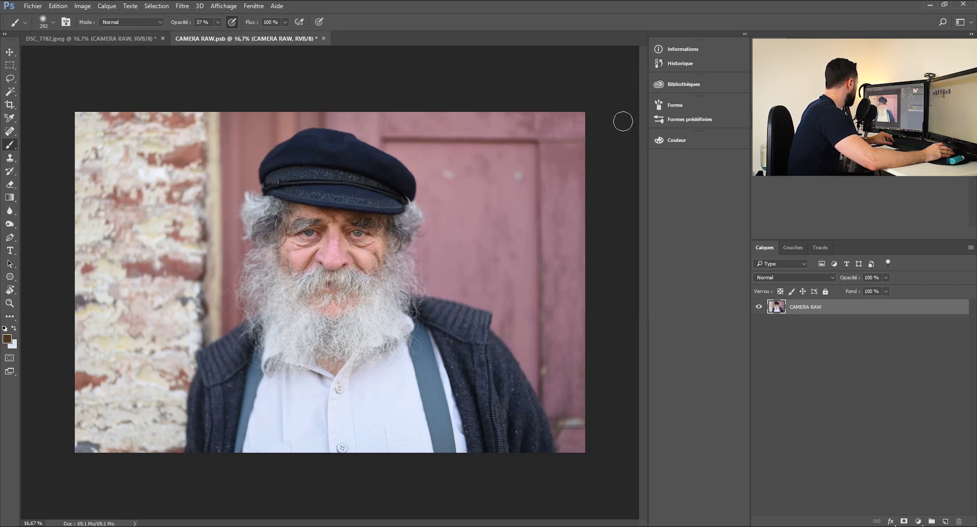
pyautogui.hotkey('ctrl', 's')
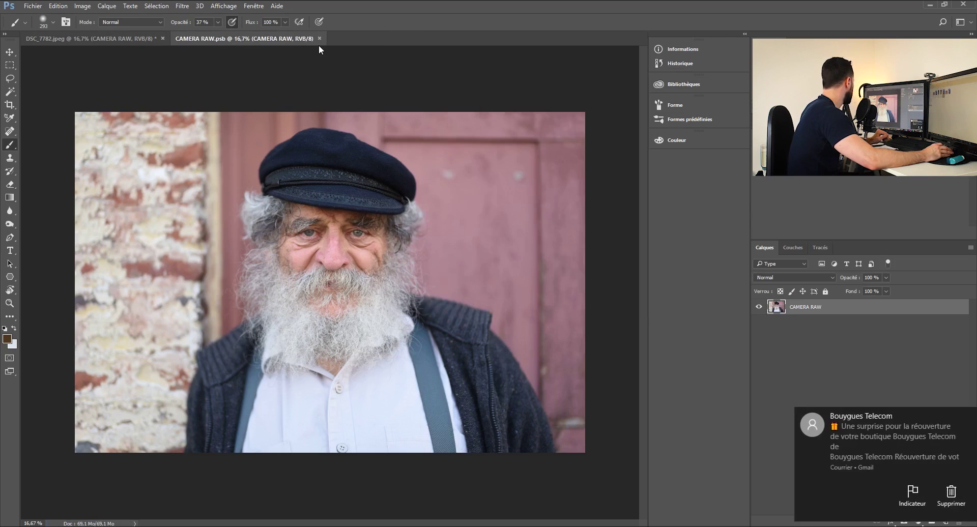
pyautogui.click(951, 493)
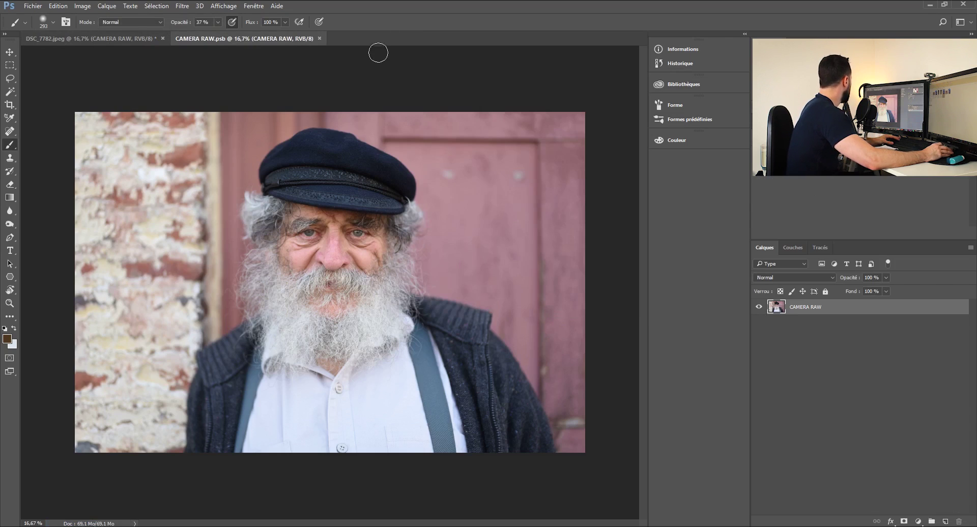
pyautogui.click(319, 39)
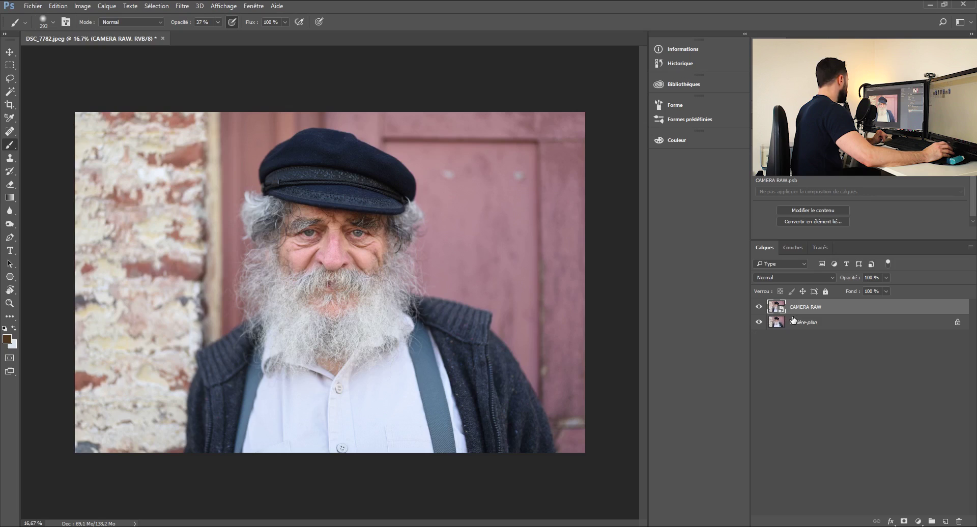
# Step: Open the Camera Raw filter for the CAMERA RAW smart object
pyautogui.click(182, 7)
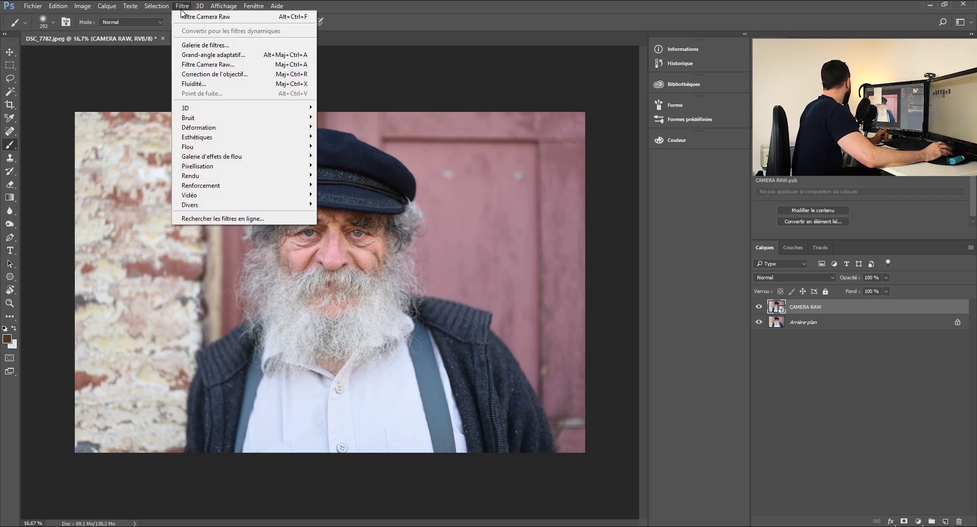
pyautogui.click(208, 64)
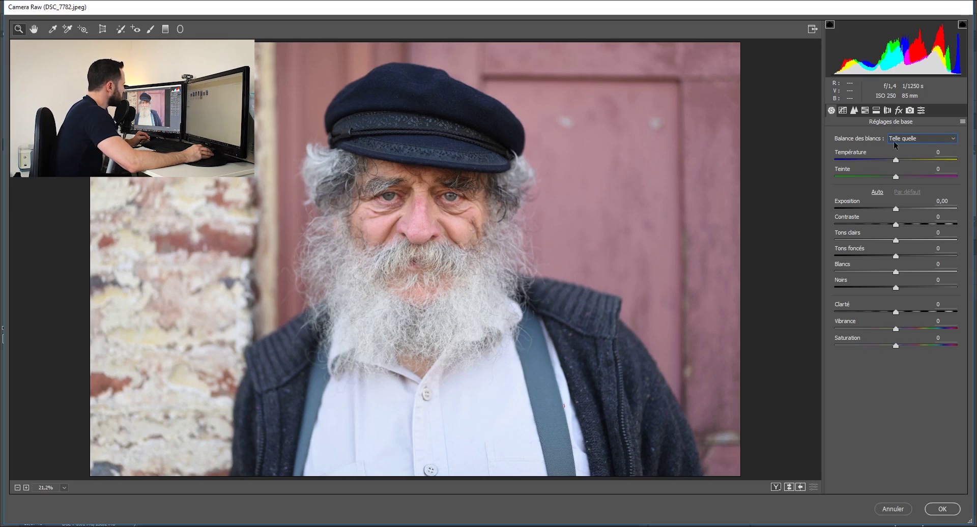
# Step: Try the Auto white balance on the portrait and restore it to Telle quelle
pyautogui.click(909, 137)
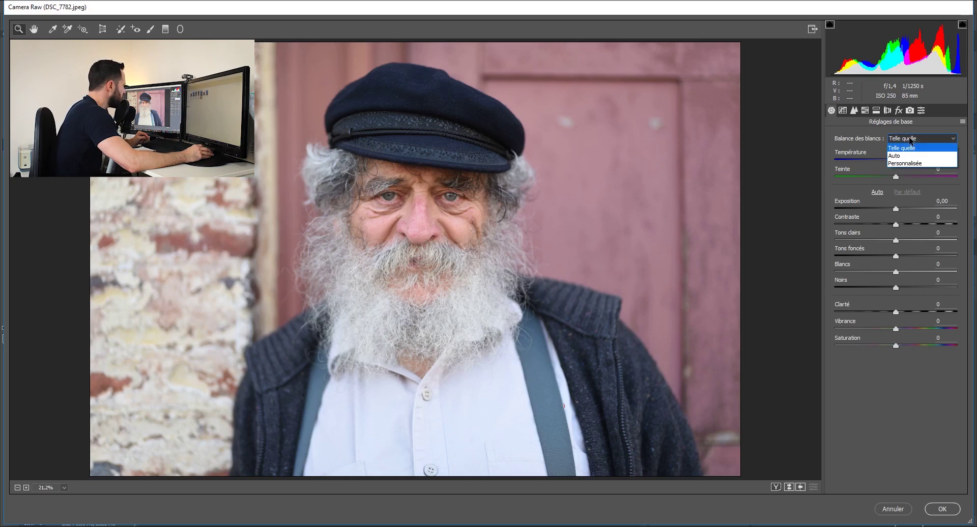
pyautogui.click(914, 155)
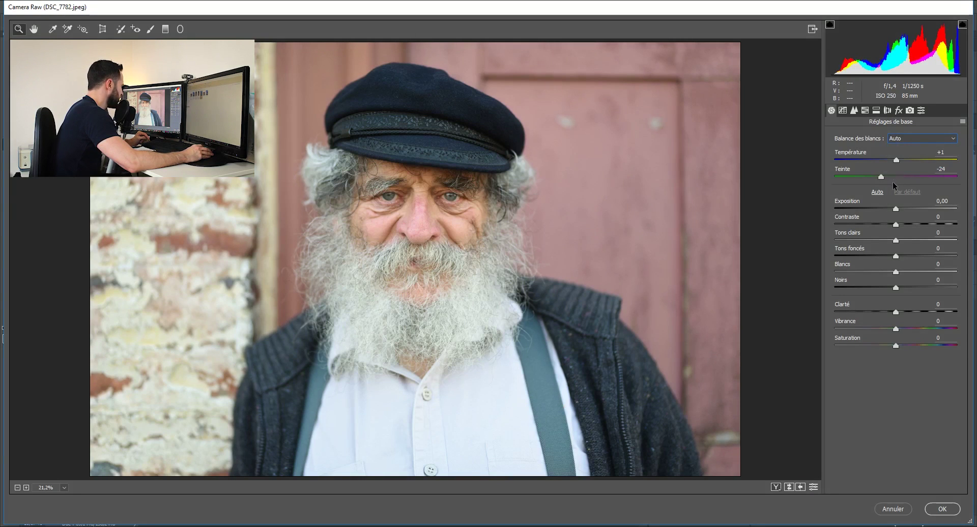
pyautogui.click(925, 143)
pyautogui.click(924, 147)
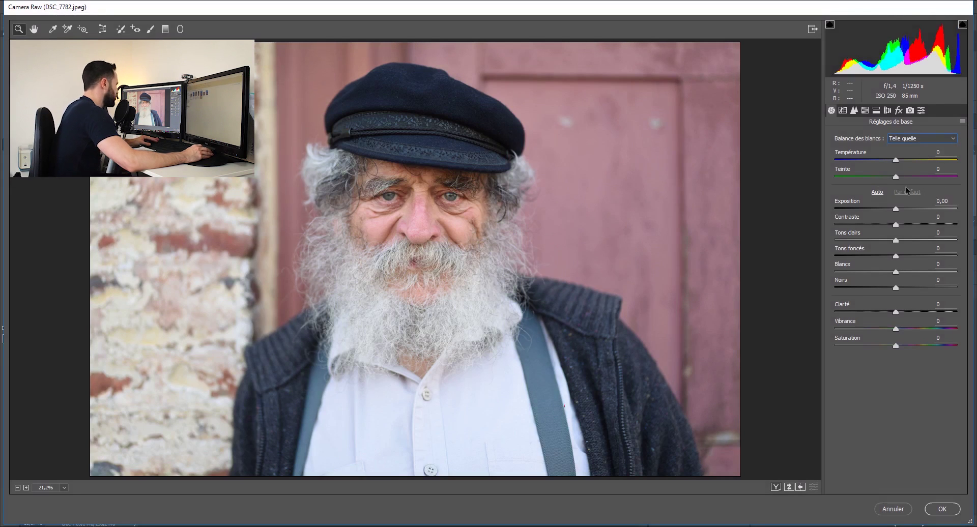
# Step: Try a cooler temperature and a more magenta tint on the portrait, resetting each to 0
pyautogui.click(938, 152)
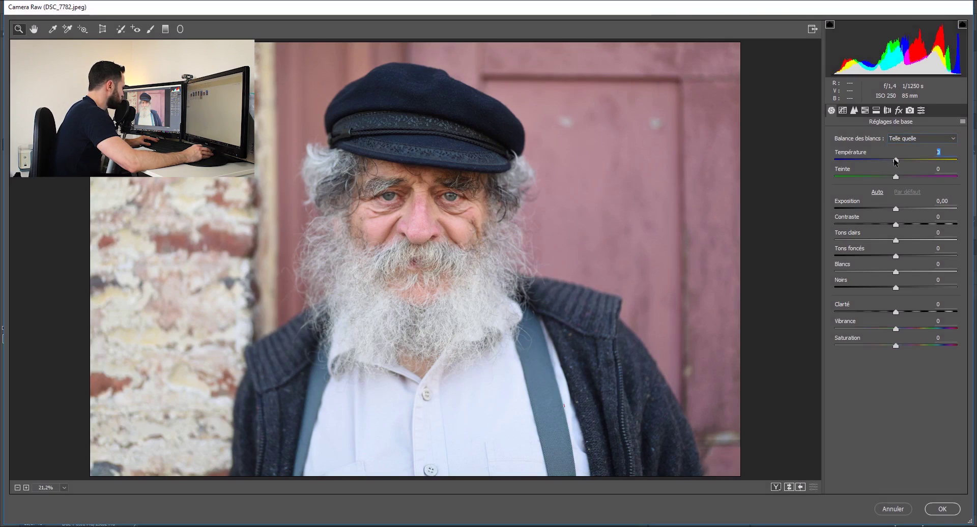
pyautogui.moveTo(896, 160); pyautogui.dragTo(874, 162)
pyautogui.doubleClick(873, 161)
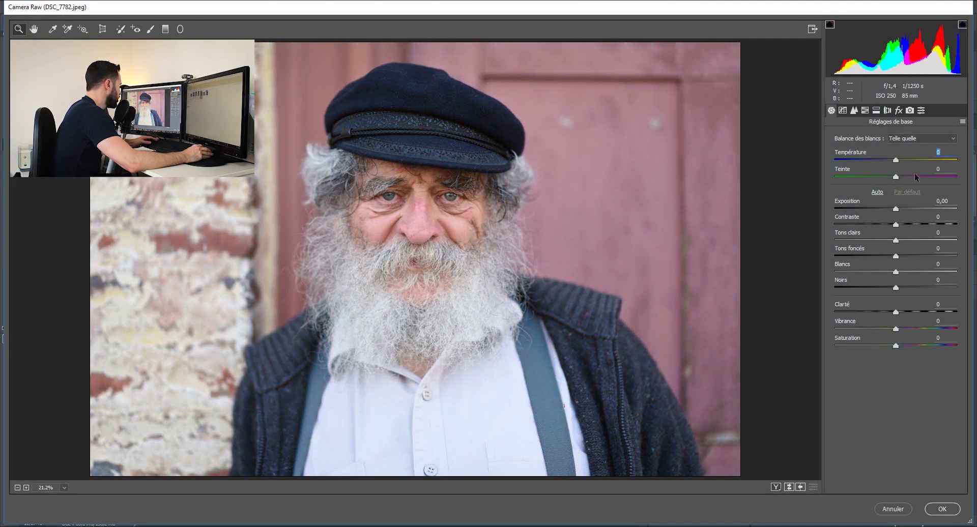
pyautogui.moveTo(897, 179); pyautogui.dragTo(925, 177)
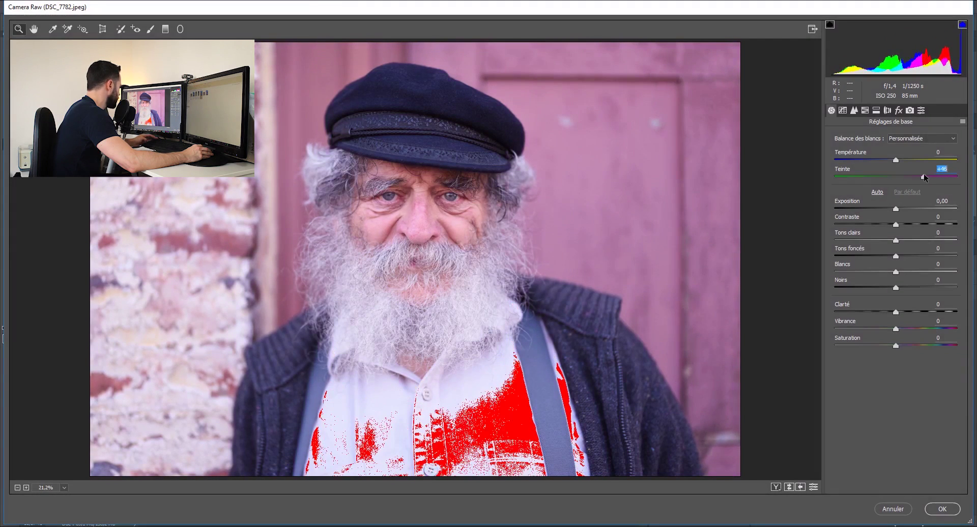
pyautogui.doubleClick(925, 178)
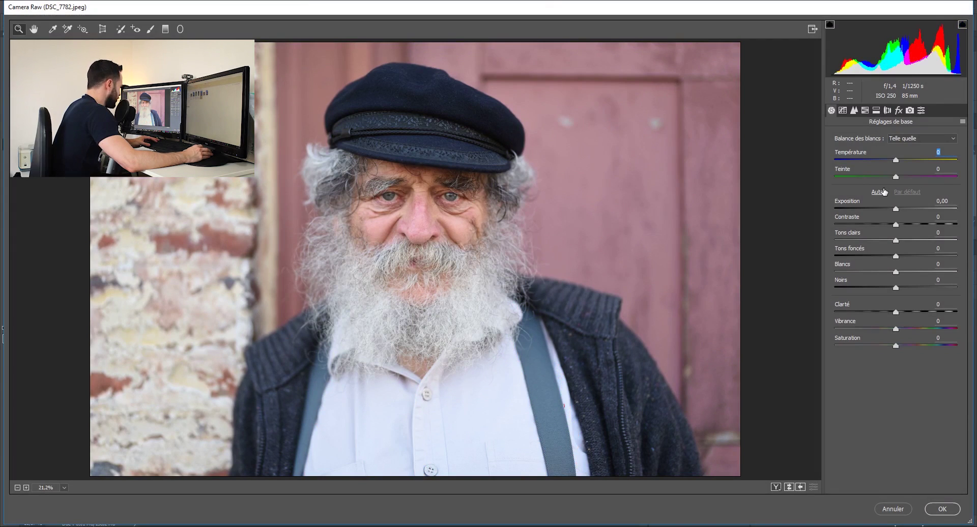
# Step: Set the portrait's exposure to -0,85 and lower its highlights (Tons clairs) to -100
pyautogui.write('-0,')
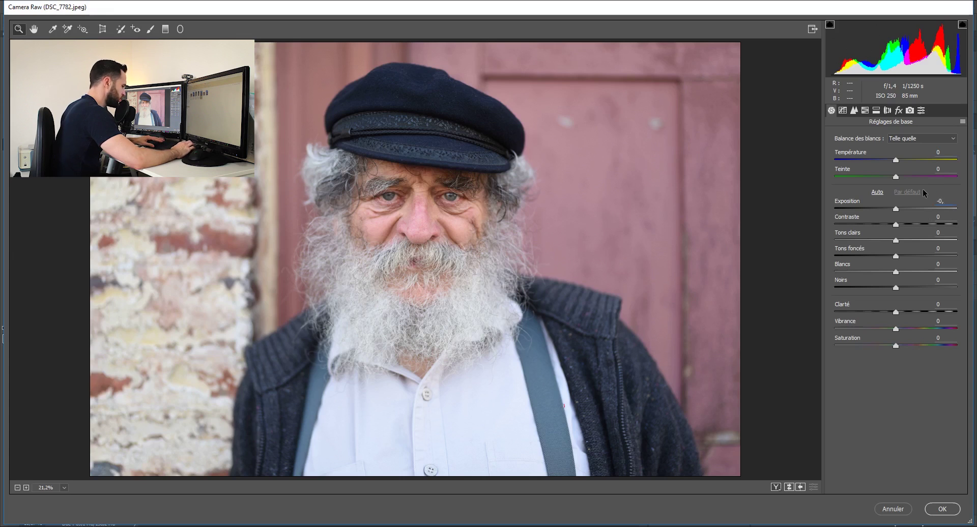
pyautogui.write('85')
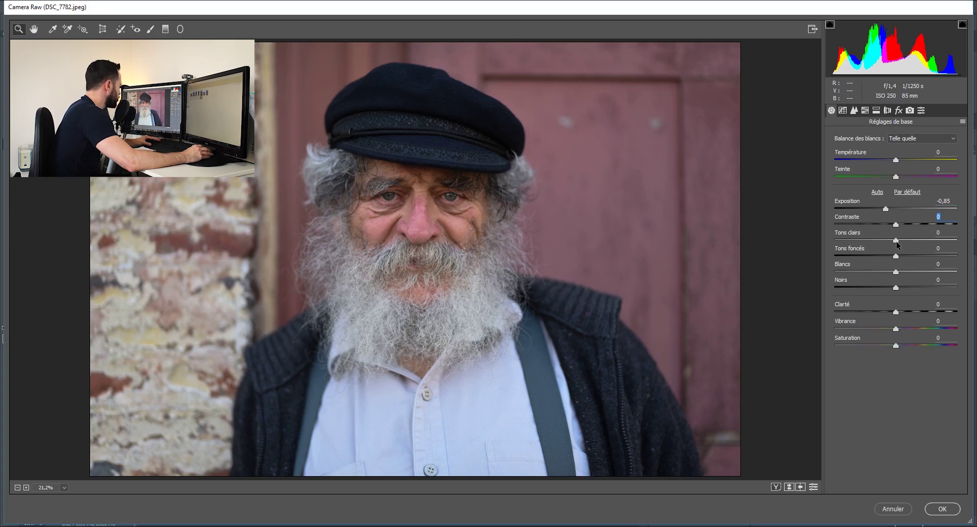
pyautogui.moveTo(896, 241); pyautogui.dragTo(829, 235)
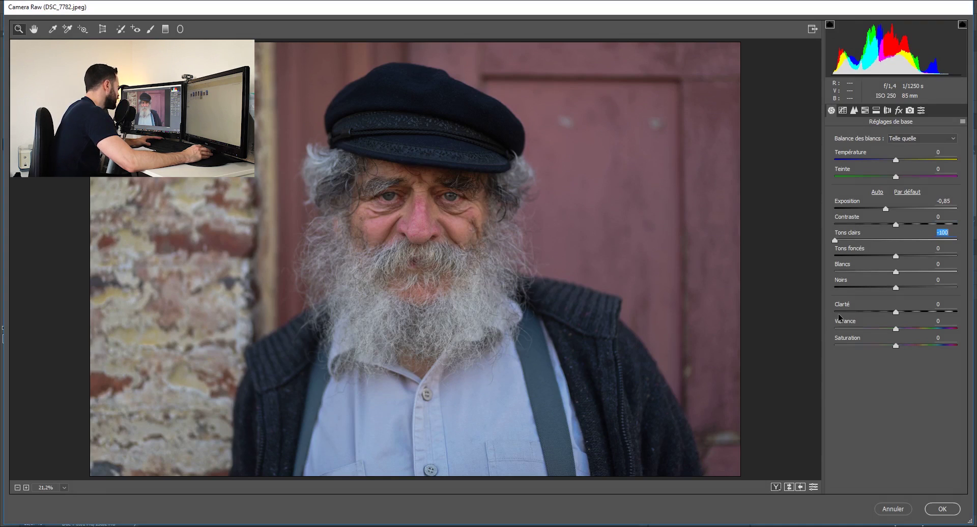
# Step: Set the shadows (Tons foncés) to +60 and raise the whites (Blancs) to +24, checking for clipping
pyautogui.moveTo(897, 255); pyautogui.dragTo(940, 257)
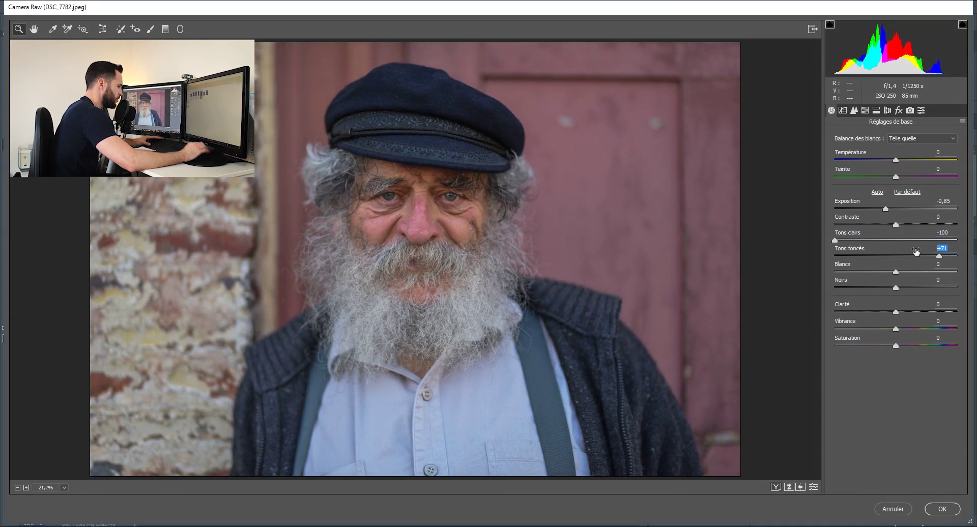
pyautogui.write('60')
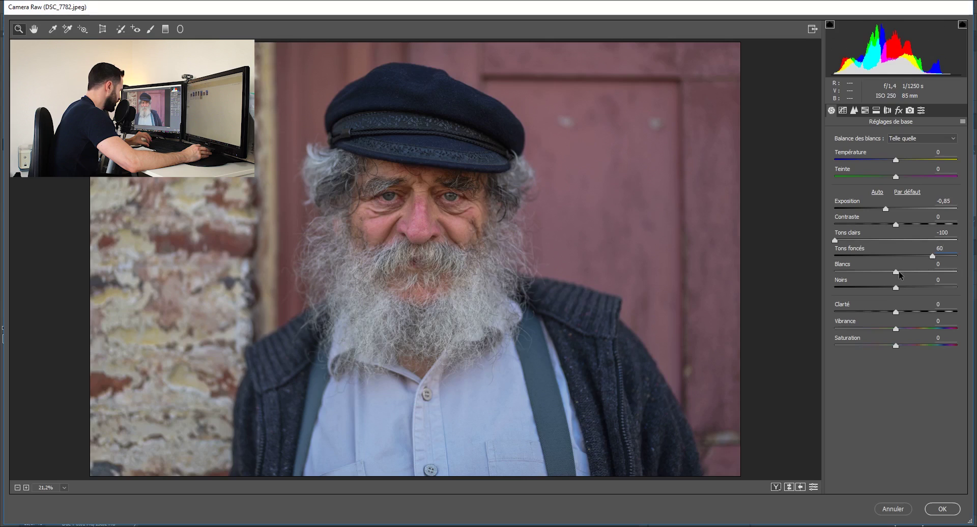
pyautogui.moveTo(898, 275); pyautogui.dragTo(929, 275)
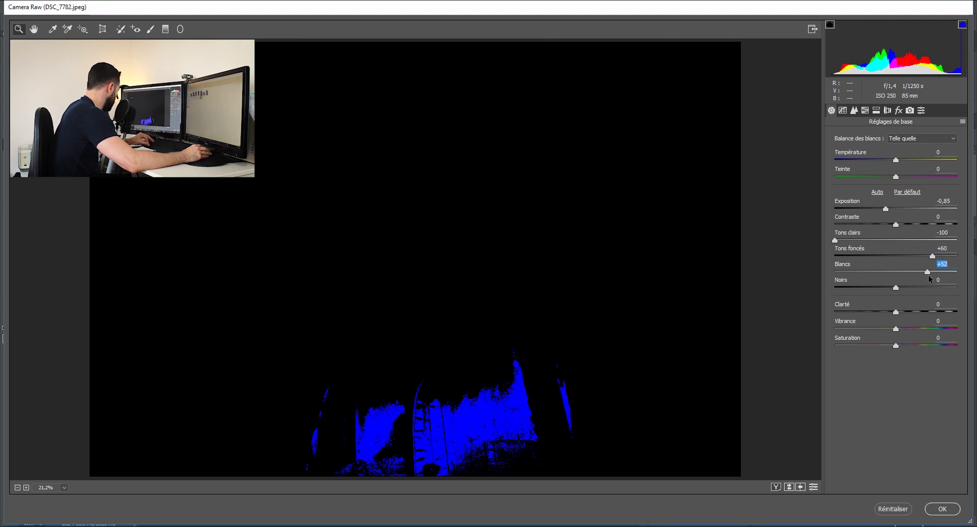
pyautogui.moveTo(928, 275); pyautogui.dragTo(911, 272)
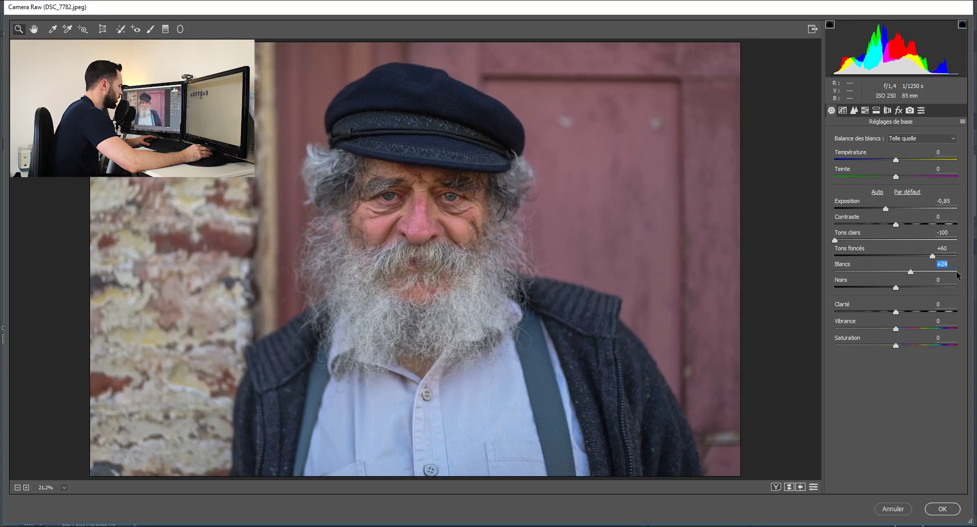
# Step: Try 25 and 30 for the portrait's whites (Blancs) and settle on +28
pyautogui.write('25')
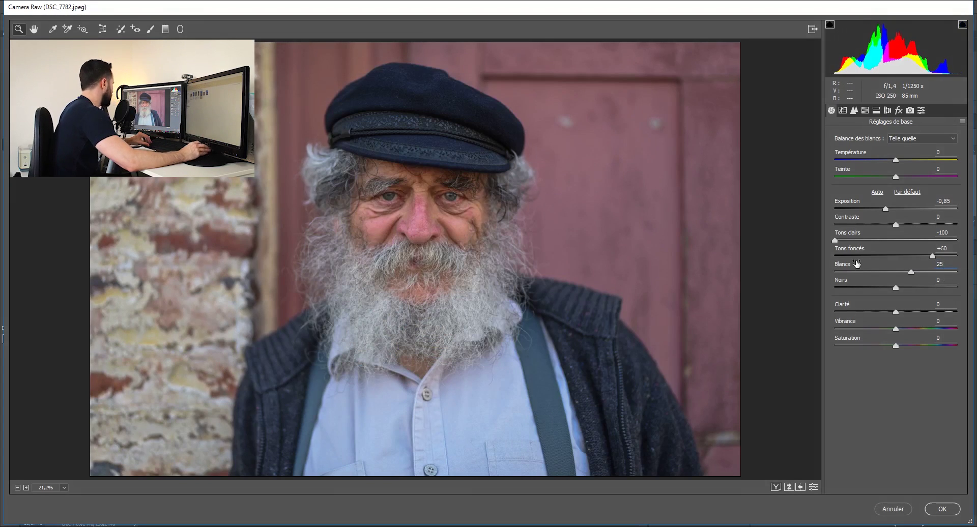
pyautogui.press('BackSpace')
pyautogui.press('BackSpace')
pyautogui.write('30')
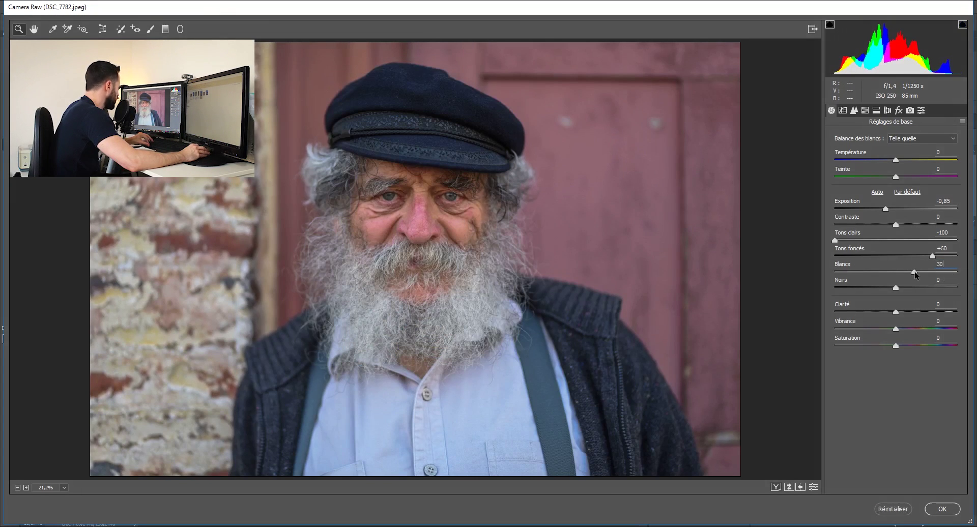
pyautogui.moveTo(915, 272); pyautogui.dragTo(913, 273)
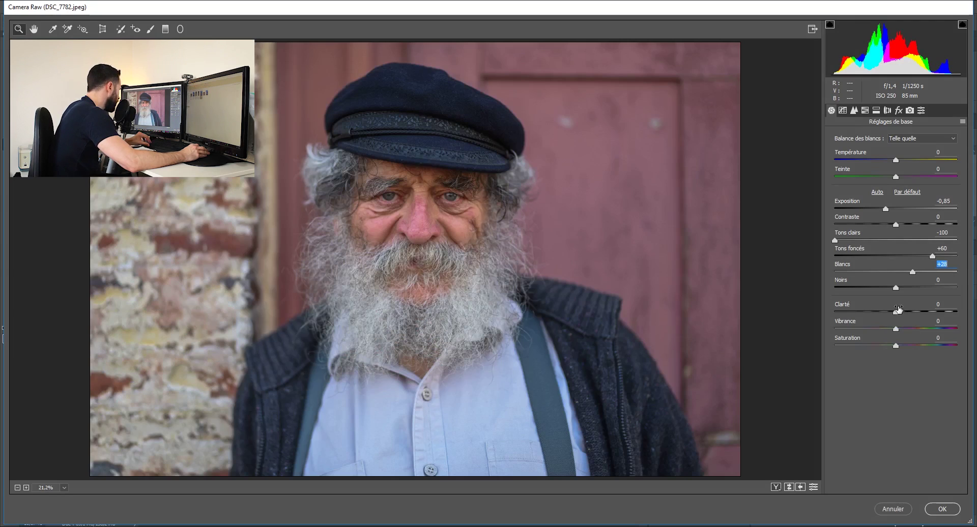
# Step: Lower the portrait's blacks (Noirs) to -10 while checking for shadow clipping
pyautogui.press('alt')
pyautogui.moveTo(897, 288)
pyautogui.mouseDown()
pyautogui.moveTo(876, 295)
pyautogui.moveTo(891, 300)
pyautogui.mouseUp()
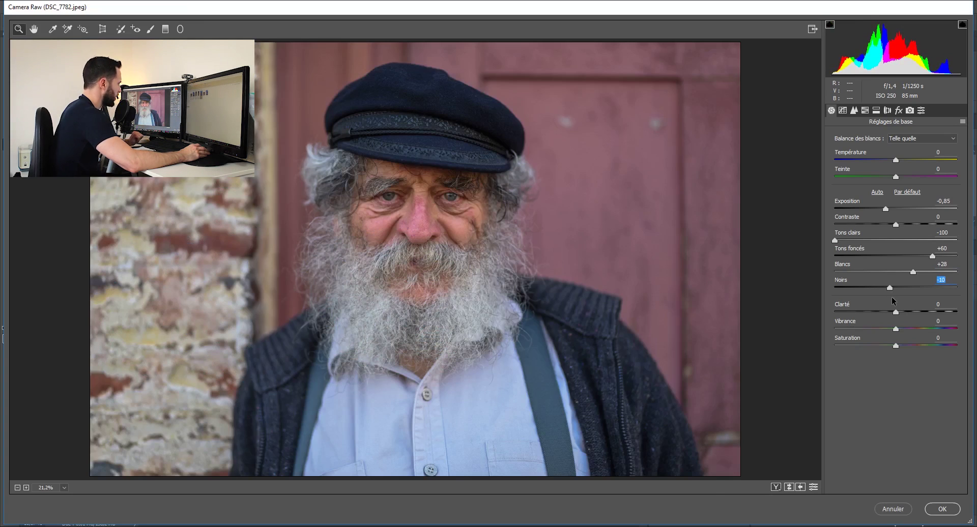
pyautogui.moveTo(890, 294)
pyautogui.mouseDown()
pyautogui.moveTo(878, 289)
pyautogui.moveTo(890, 291)
pyautogui.mouseUp()
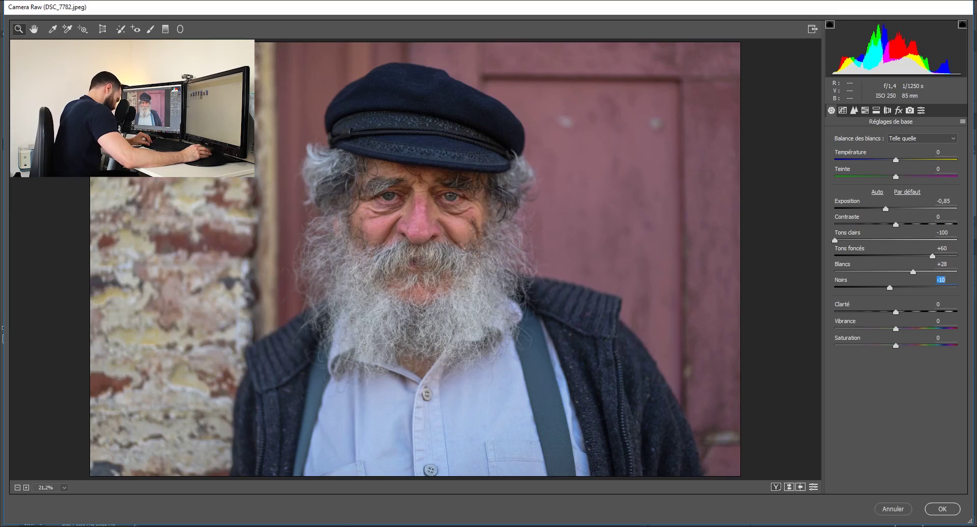
# Step: Set the portrait's clarity (Clarté) to +35 and its vibrance to +10
pyautogui.moveTo(897, 314)
pyautogui.mouseDown()
pyautogui.moveTo(933, 317)
pyautogui.moveTo(900, 314)
pyautogui.mouseUp()
pyautogui.write('35')
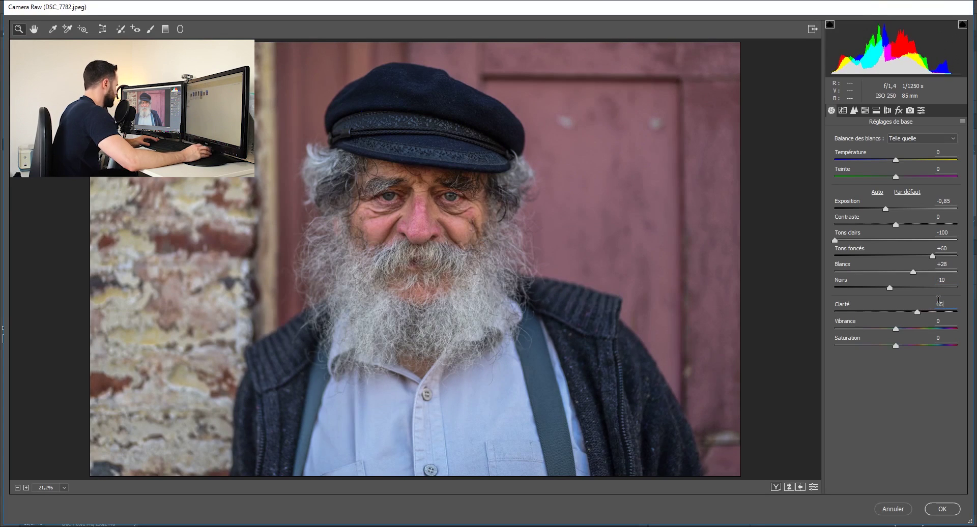
pyautogui.moveTo(898, 330)
pyautogui.mouseDown()
pyautogui.moveTo(859, 347)
pyautogui.moveTo(893, 347)
pyautogui.mouseUp()
pyautogui.click(899, 345)
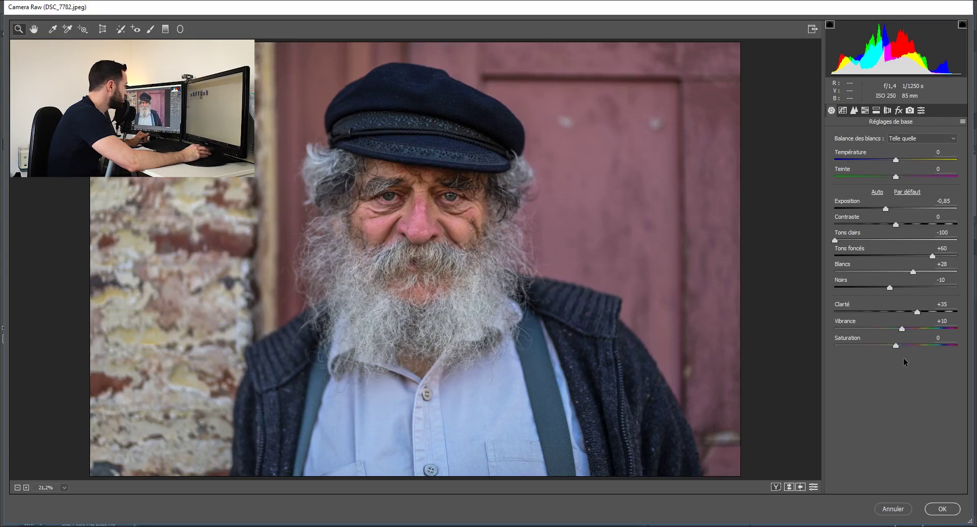
# Step: Try a saturation of -100 on the portrait and undo it
pyautogui.moveTo(896, 346); pyautogui.dragTo(816, 356)
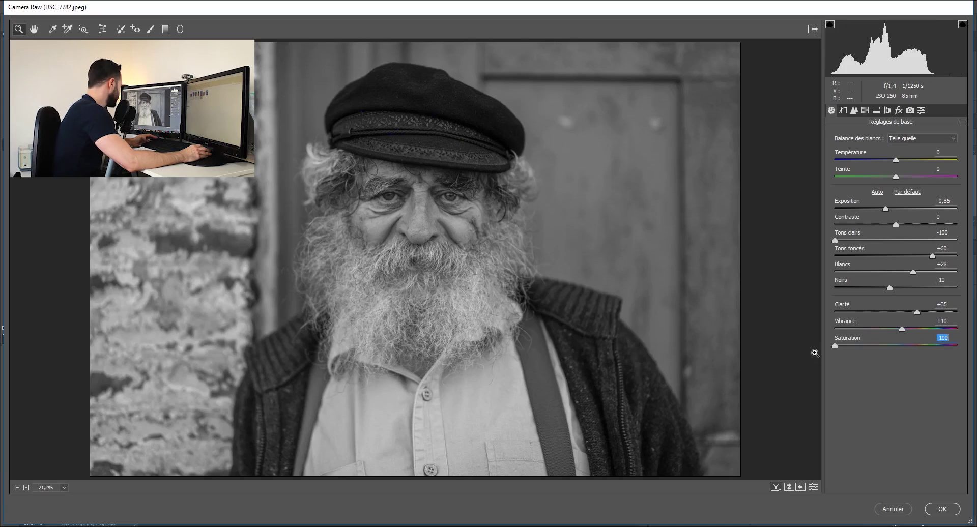
pyautogui.hotkey('ctrl', 'z')
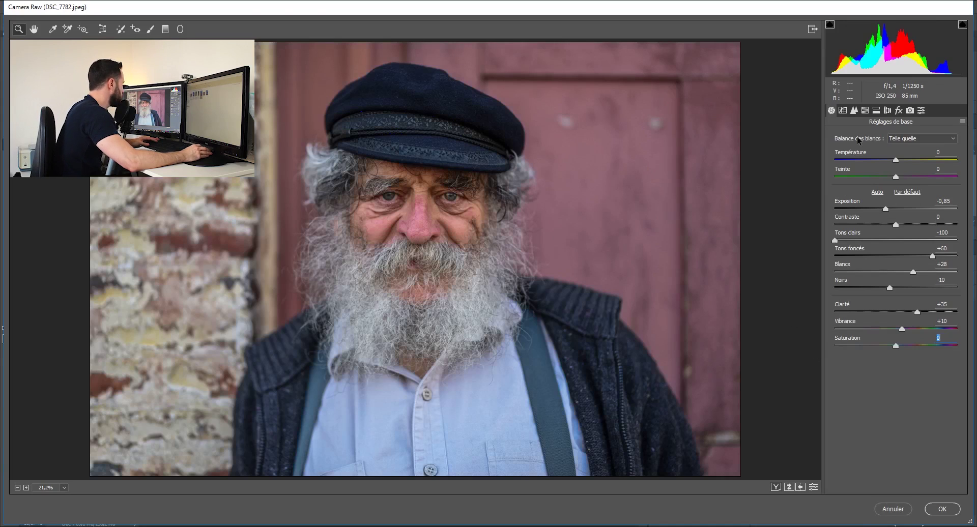
# Step: Convert the portrait to grayscale, setting the mix to Rouges -8, Oranges -17 and Jaunes +94
pyautogui.click(866, 112)
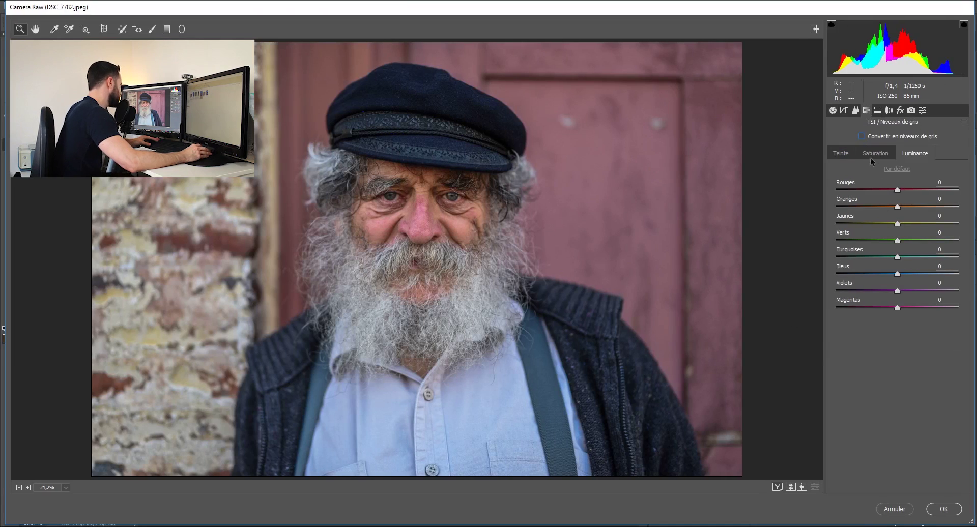
pyautogui.click(863, 134)
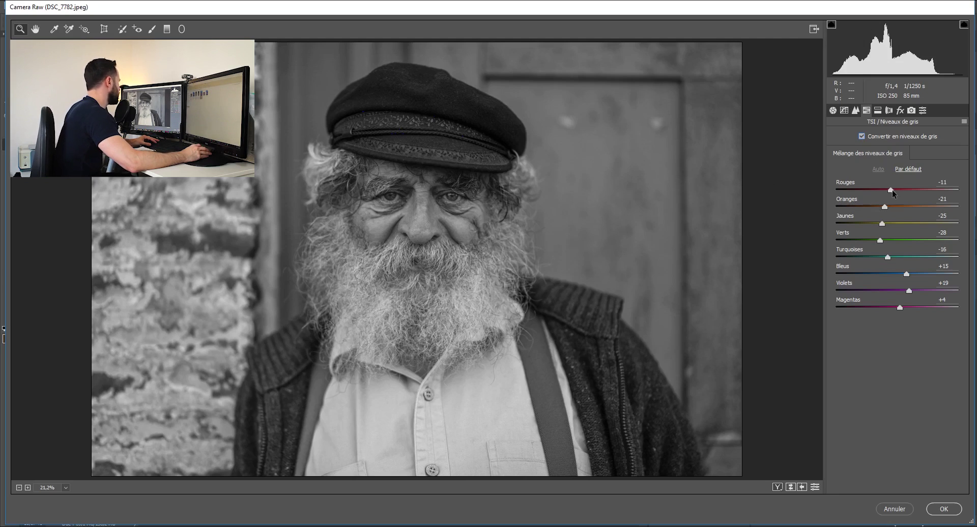
pyautogui.moveTo(894, 192)
pyautogui.mouseDown()
pyautogui.moveTo(948, 194)
pyautogui.moveTo(894, 194)
pyautogui.moveTo(886, 207)
pyautogui.moveTo(959, 206)
pyautogui.moveTo(886, 205)
pyautogui.mouseUp()
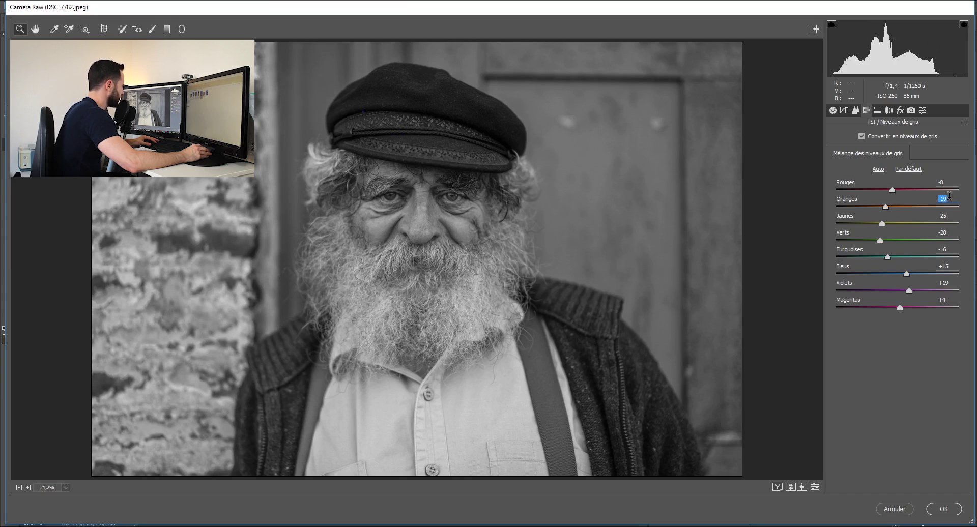
pyautogui.press('BackSpace')
pyautogui.write('5')
pyautogui.moveTo(888, 207); pyautogui.dragTo(955, 224)
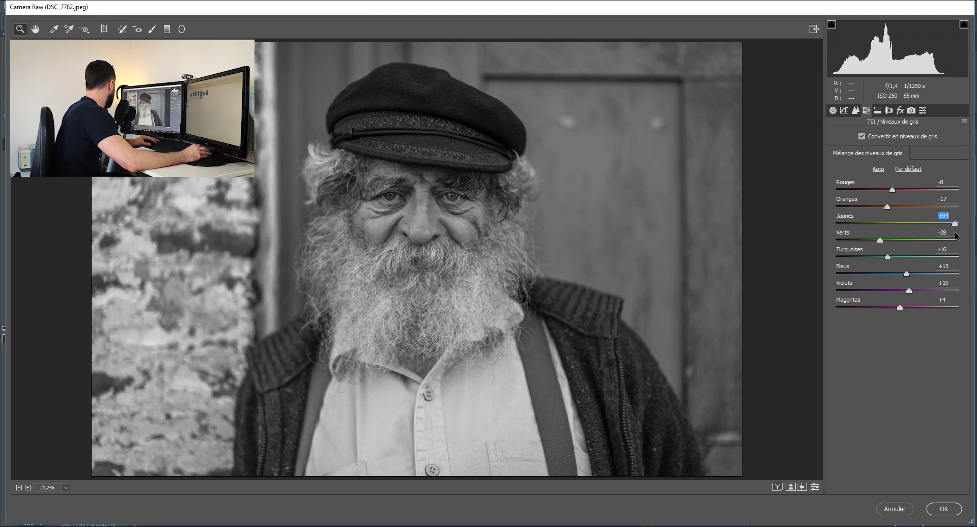
# Step: Set the grayscale mix to Jaunes -24 and Verts -28, checking the face and brick wall up close
pyautogui.click(238, 191)
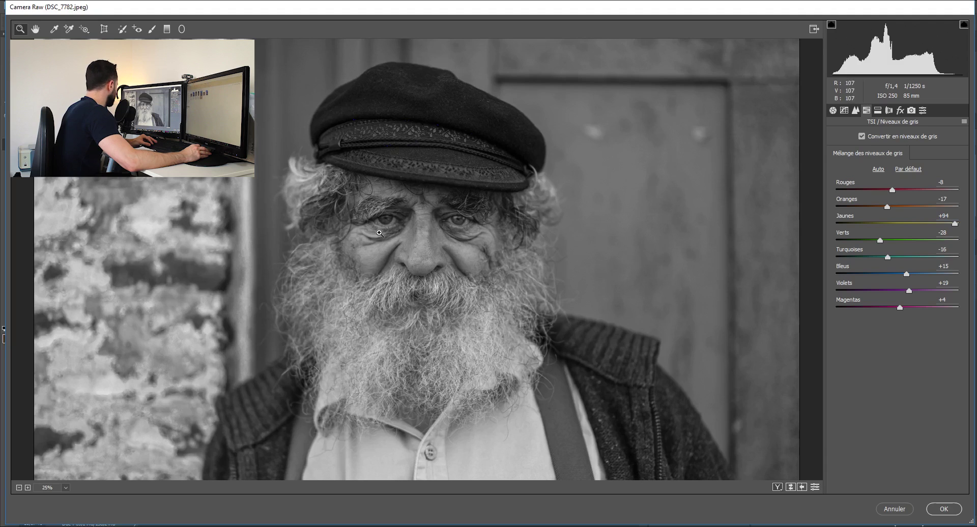
pyautogui.click(380, 233)
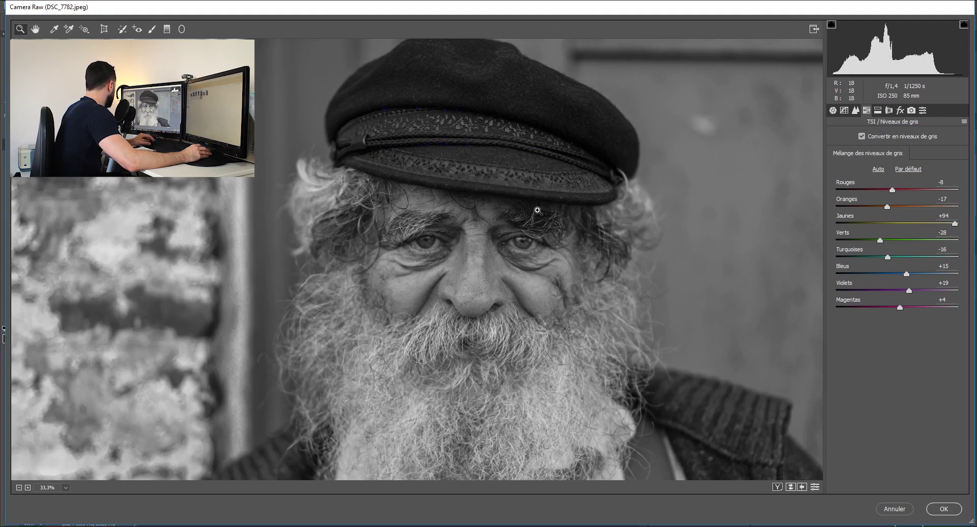
pyautogui.press('alt')
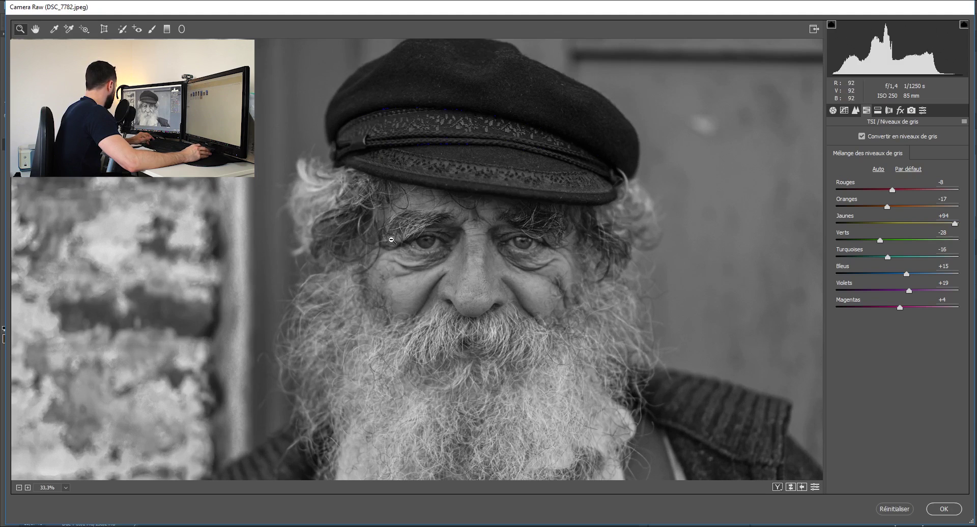
pyautogui.keyDown('alt'); pyautogui.click(391, 240); pyautogui.keyUp('alt')
pyautogui.keyDown('alt'); pyautogui.click(391, 240); pyautogui.keyUp('alt')
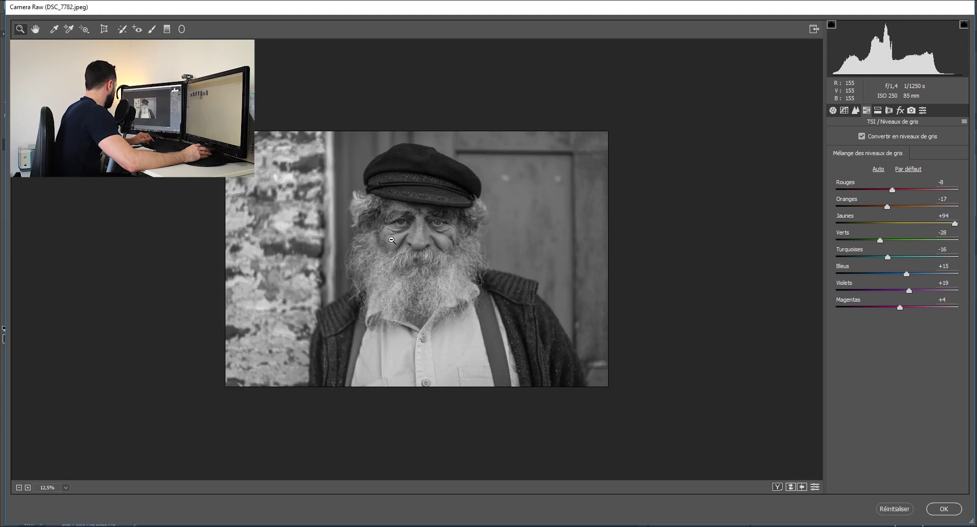
pyautogui.hotkey('ctrl', '0')
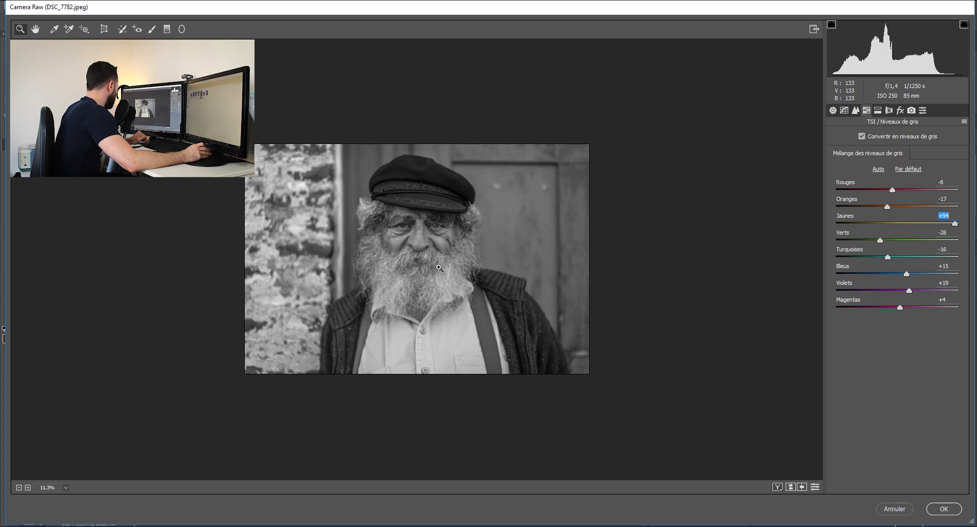
pyautogui.scroll(3, 439, 268)
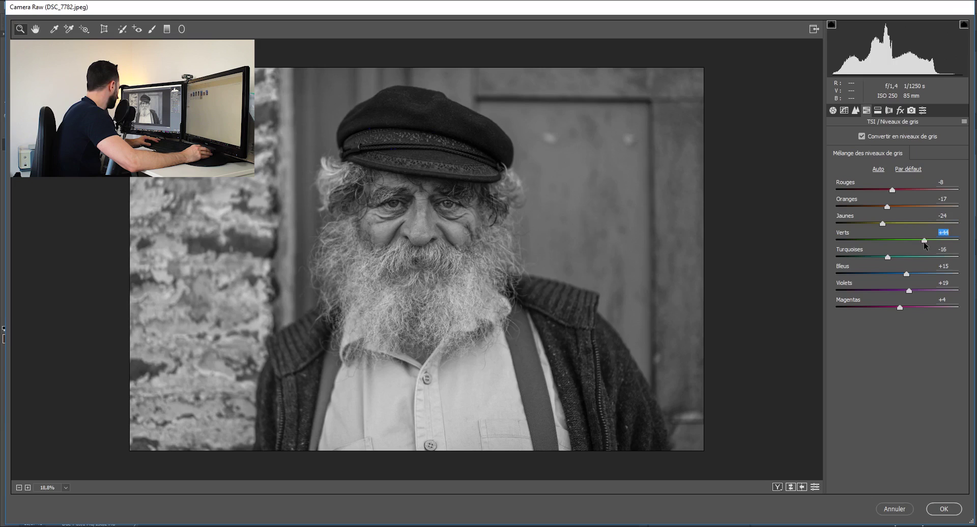
pyautogui.write('-28')
pyautogui.press('Return')
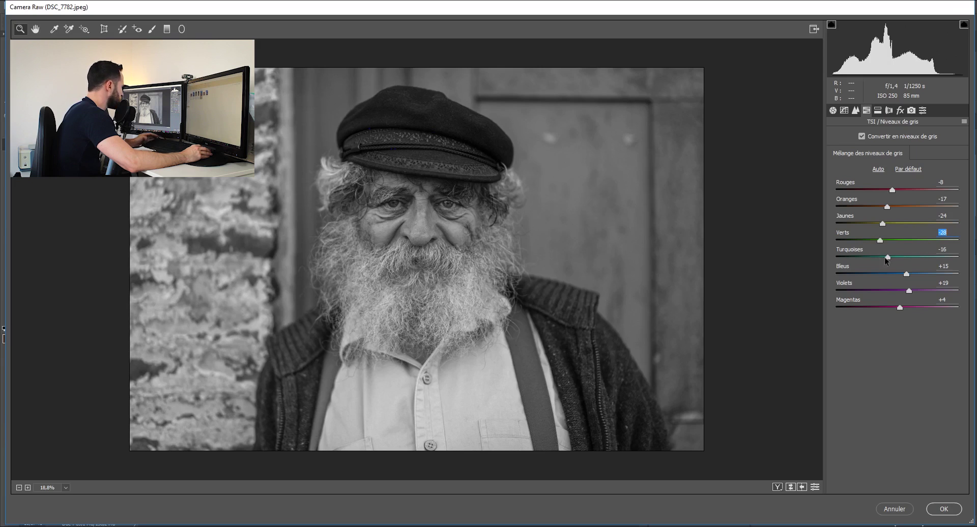
# Step: Refine the grayscale mix to Rouges -3, Oranges -13, Jaunes -20, Verts -22 and Turquoises -3
pyautogui.moveTo(888, 258)
pyautogui.mouseDown()
pyautogui.moveTo(865, 259)
pyautogui.moveTo(919, 265)
pyautogui.moveTo(896, 266)
pyautogui.mouseUp()
pyautogui.click(880, 240)
pyautogui.moveTo(884, 224); pyautogui.dragTo(896, 191)
pyautogui.moveTo(883, 224); pyautogui.dragTo(890, 206)
pyautogui.moveTo(882, 241); pyautogui.dragTo(884, 240)
# Step: Set the grayscale mix to Bleus +14, Violets +28 and Magentas +22, trying Magentas at +100 first
pyautogui.click(908, 274)
pyautogui.moveTo(909, 276); pyautogui.dragTo(962, 308)
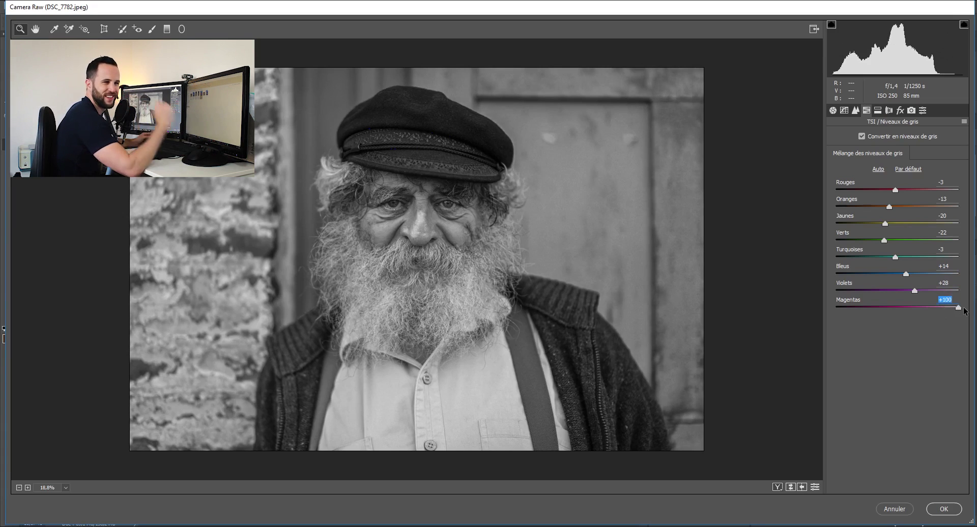
pyautogui.moveTo(964, 308); pyautogui.dragTo(912, 308)
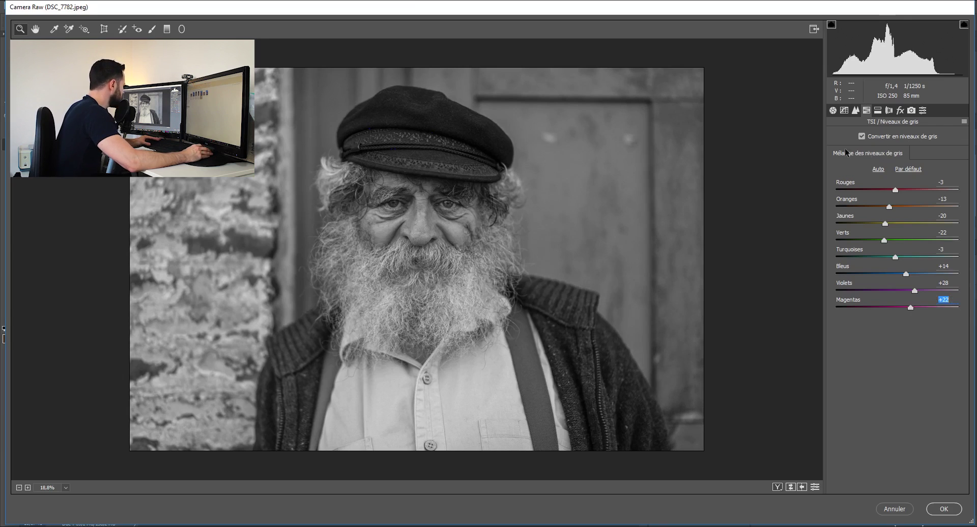
# Step: Set the parametric tone curve to Tons clairs +20, Teintes claires +8 and Teintes sombres -8
pyautogui.click(845, 111)
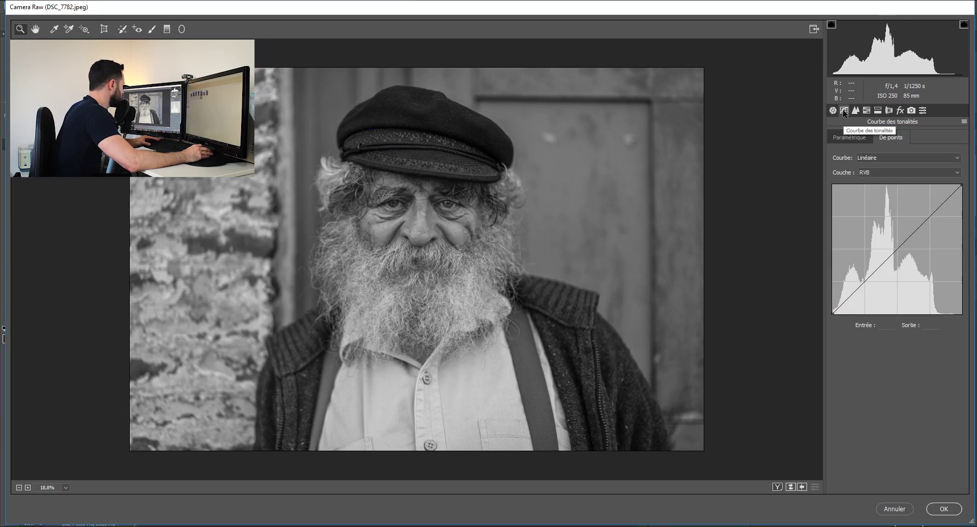
pyautogui.click(848, 137)
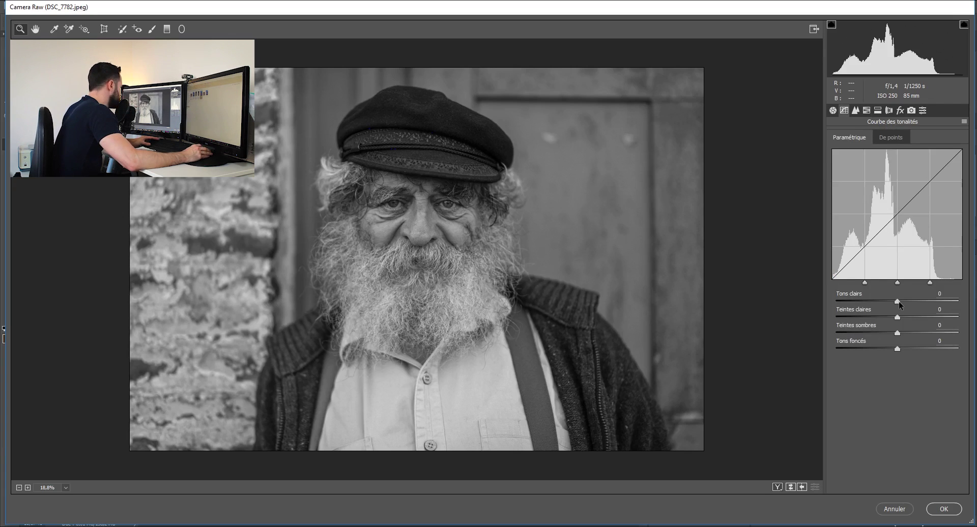
pyautogui.moveTo(898, 302); pyautogui.dragTo(906, 319)
pyautogui.write('8')
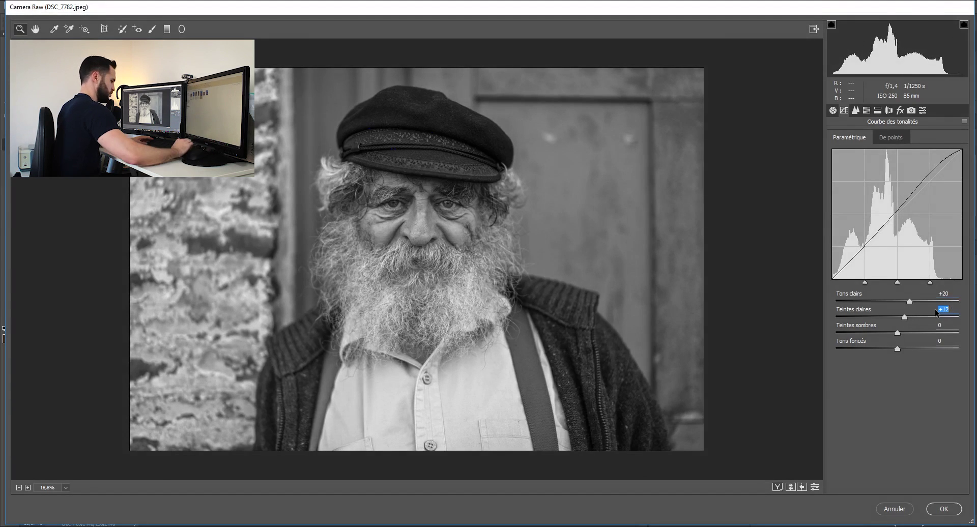
pyautogui.moveTo(899, 333); pyautogui.dragTo(891, 334)
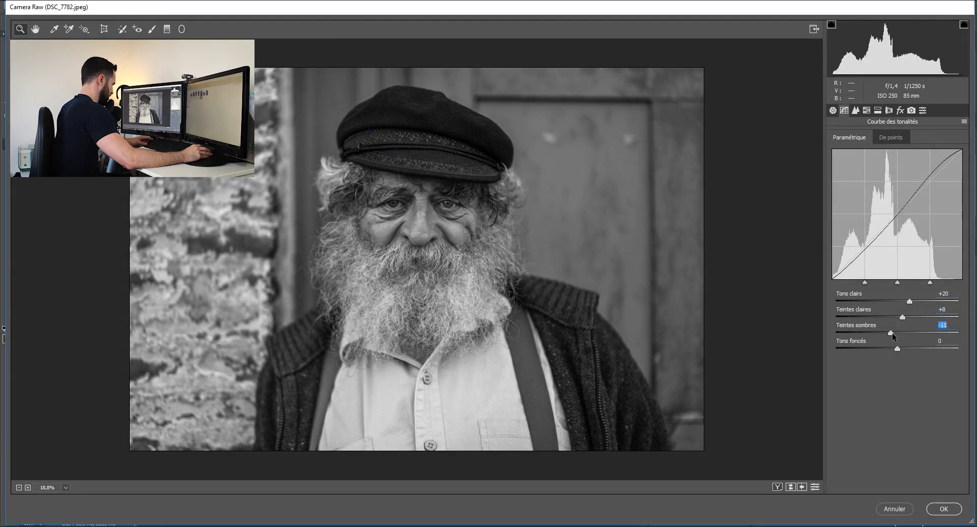
pyautogui.write('-8')
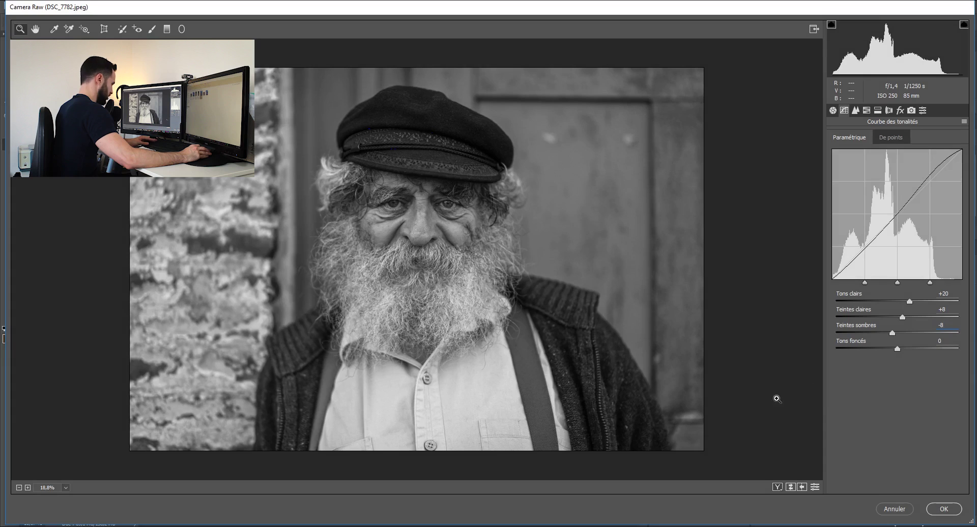
# Step: Set the tone curve's Tons foncés to -20 after trying stronger darkening for shadow clipping
pyautogui.moveTo(898, 349); pyautogui.dragTo(889, 350)
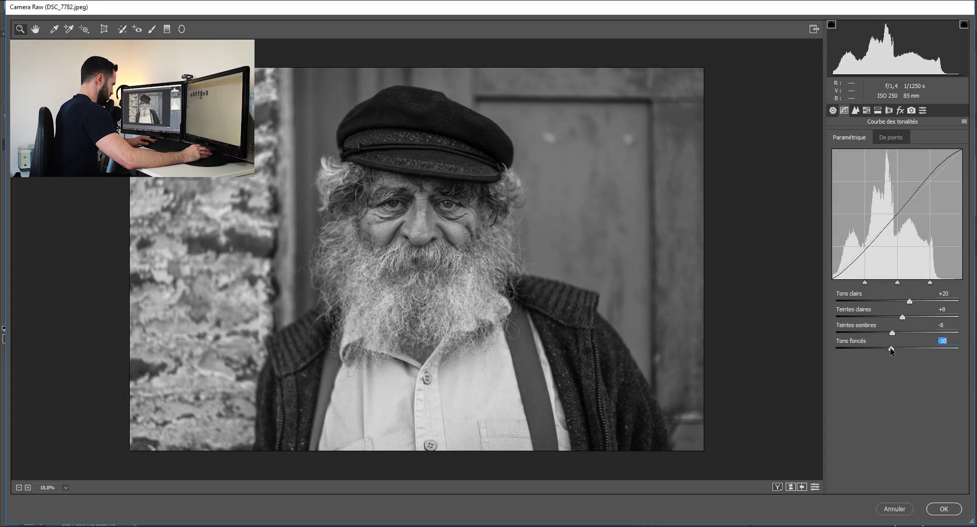
pyautogui.write('-')
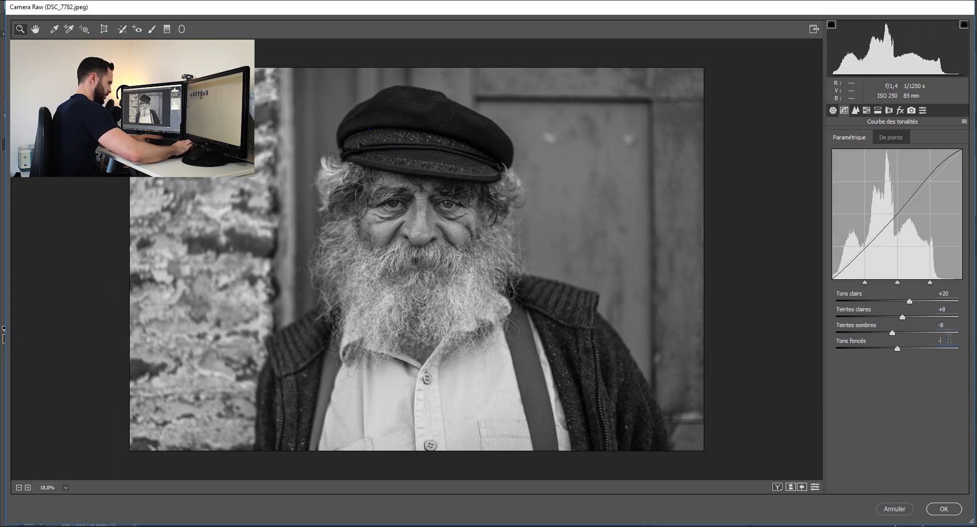
pyautogui.write('80u')
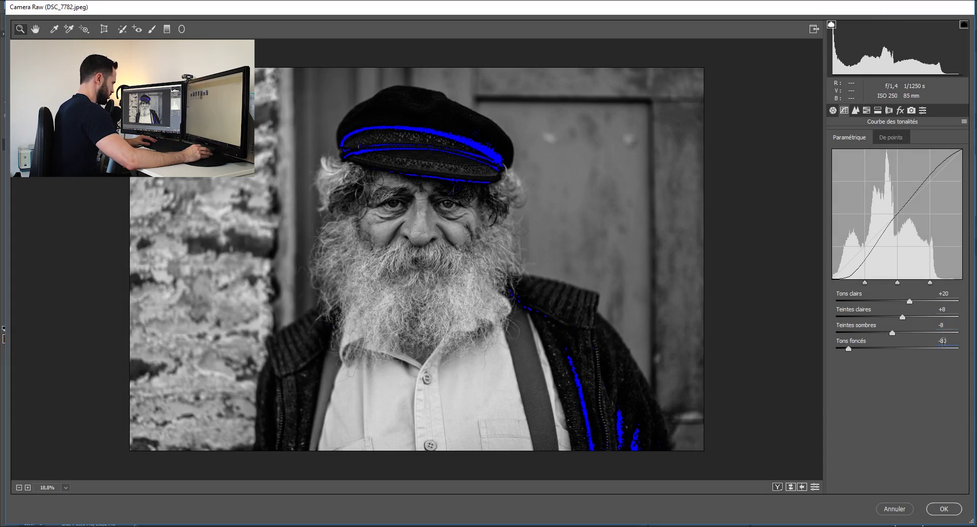
pyautogui.click(944, 350)
pyautogui.moveTo(944, 349); pyautogui.dragTo(886, 350)
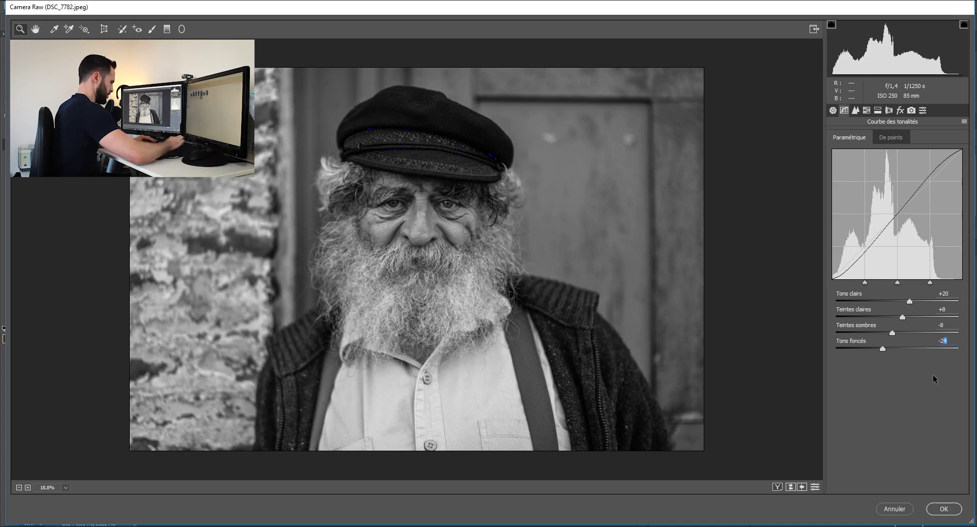
pyautogui.write('-20')
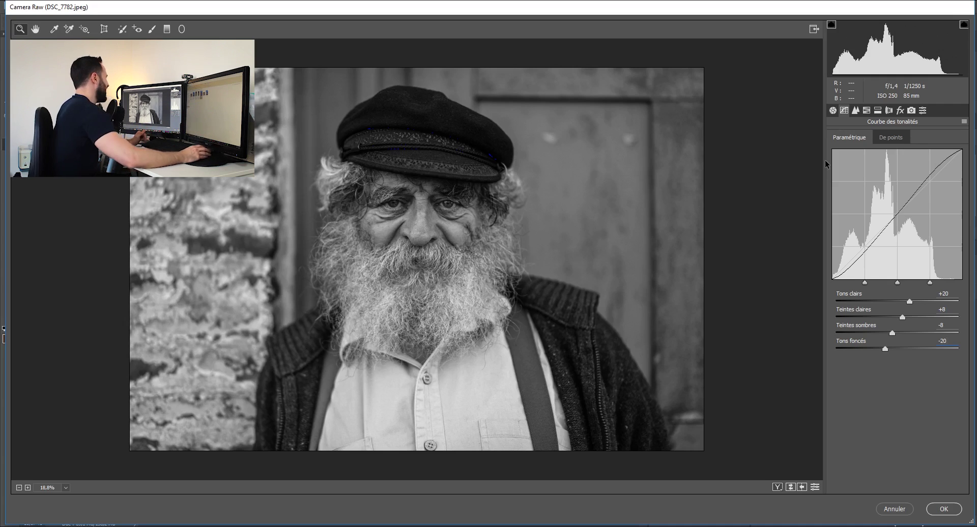
# Step: Check the point curve's Rouge channel, and add a midpoint on the RVB curve at Entrée 128 and Sortie 120
pyautogui.click(891, 141)
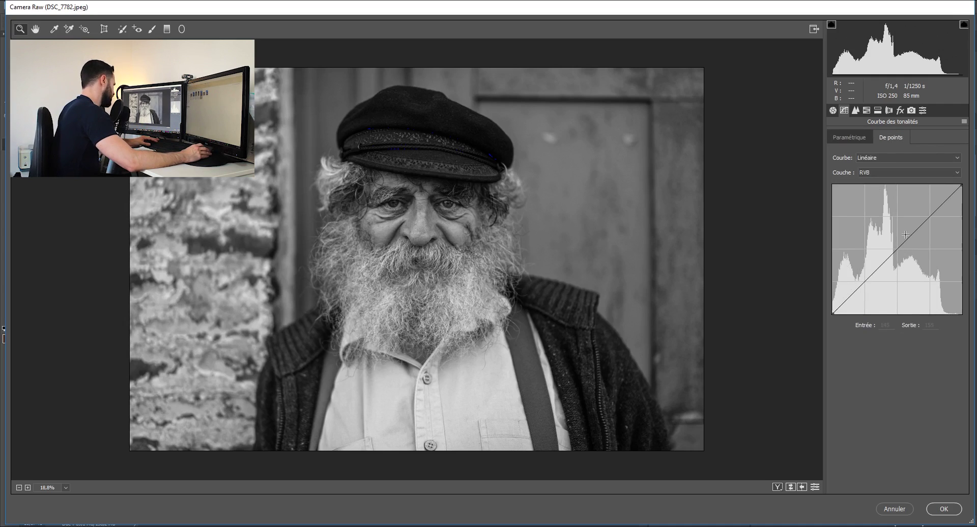
pyautogui.click(899, 172)
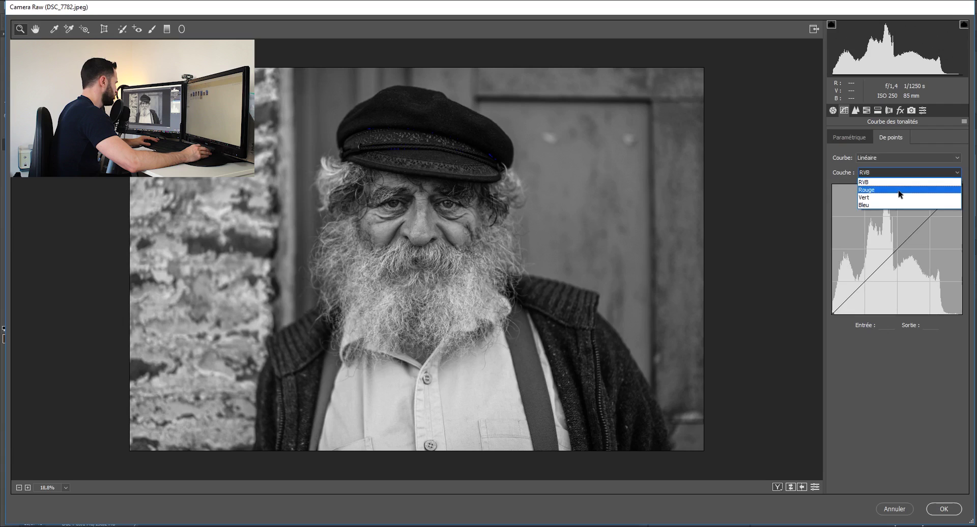
pyautogui.click(899, 189)
pyautogui.click(896, 174)
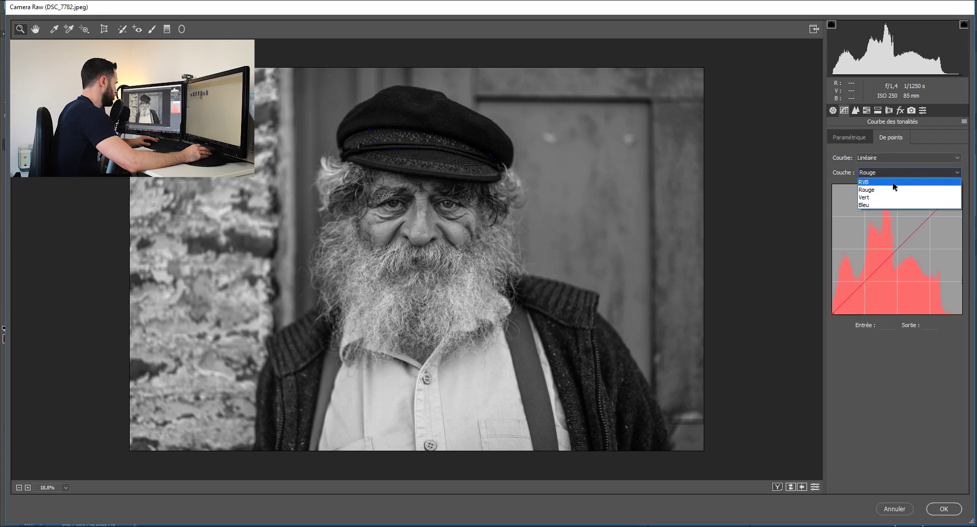
pyautogui.click(895, 182)
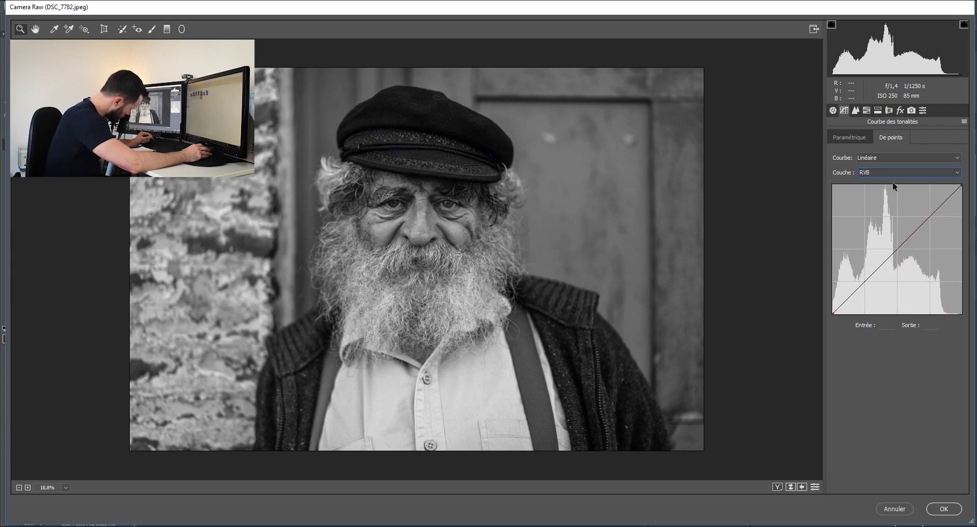
pyautogui.moveTo(897, 250); pyautogui.dragTo(899, 252)
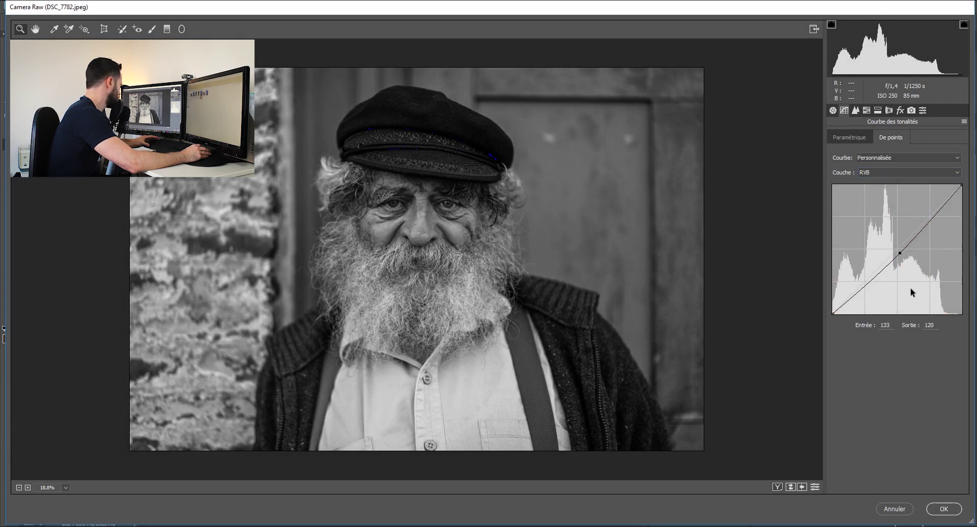
pyautogui.moveTo(901, 253); pyautogui.dragTo(897, 253)
pyautogui.click(899, 254)
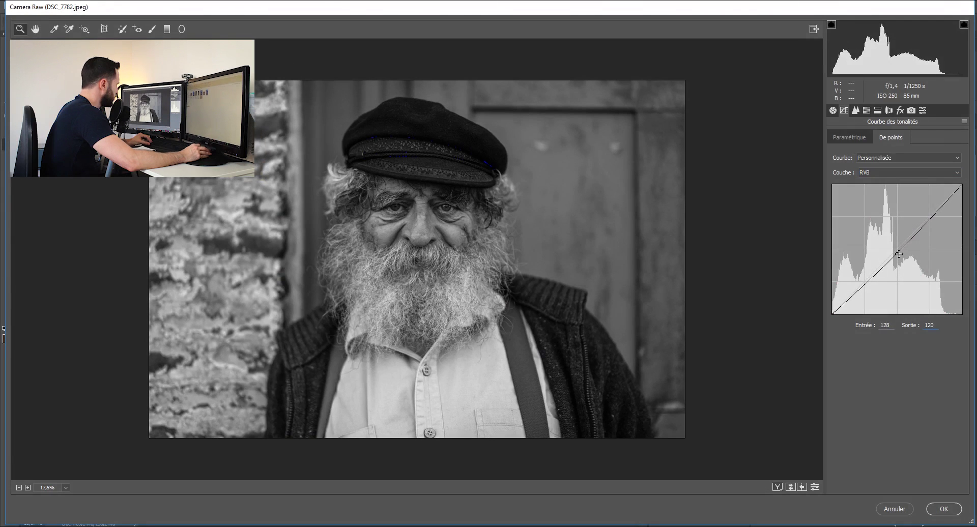
# Step: Set the sharpening to Gain 50, Rayon 1,2, Détail 50 and Masquage 50
pyautogui.click(857, 111)
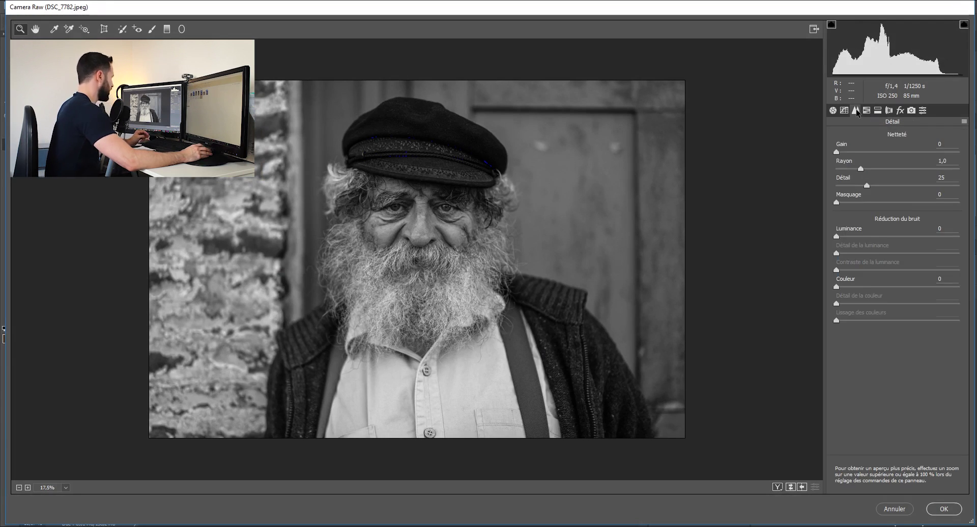
pyautogui.click(930, 145)
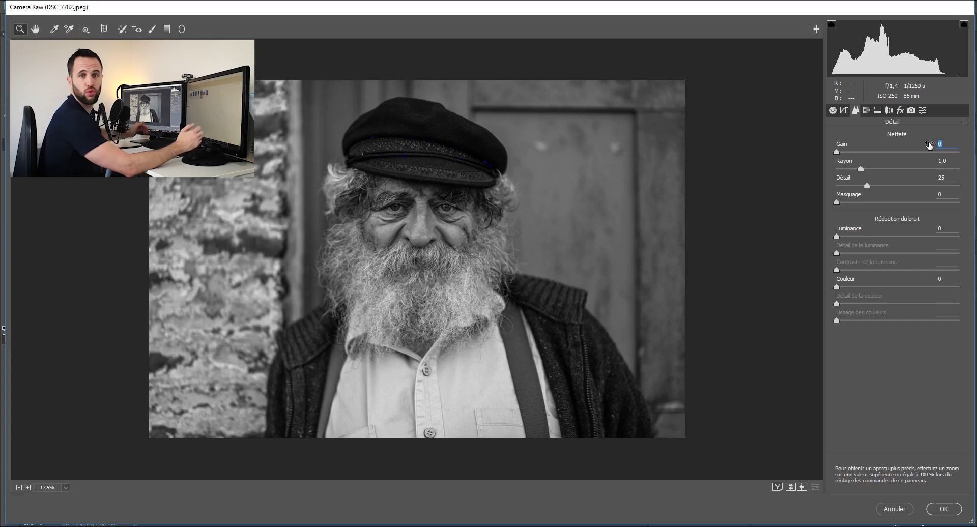
pyautogui.write('50')
pyautogui.press('Tab')
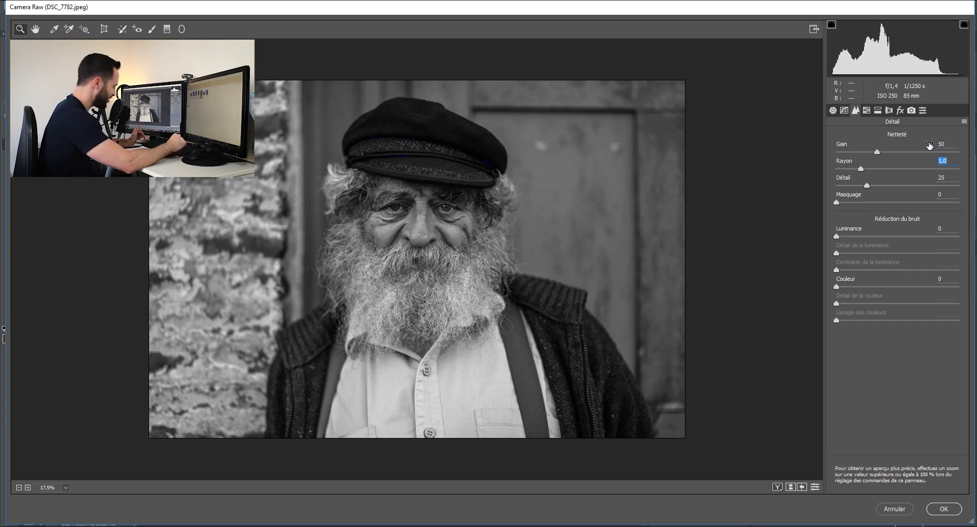
pyautogui.press('Return')
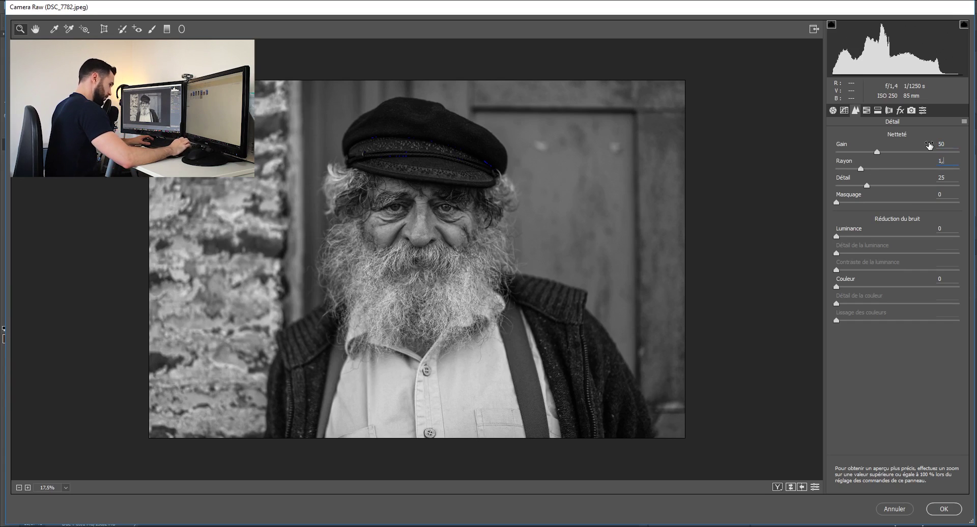
pyautogui.press('Tab')
pyautogui.write('58')
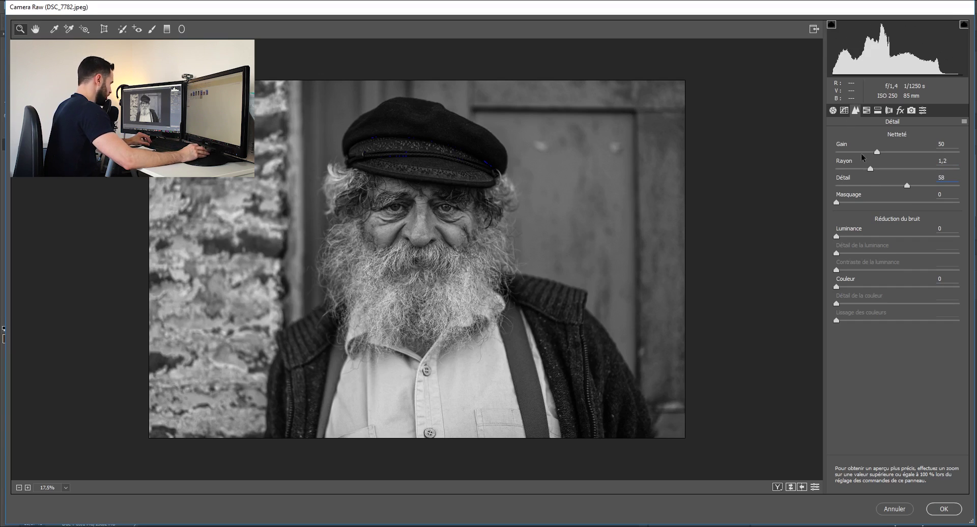
pyautogui.moveTo(837, 202); pyautogui.dragTo(894, 212)
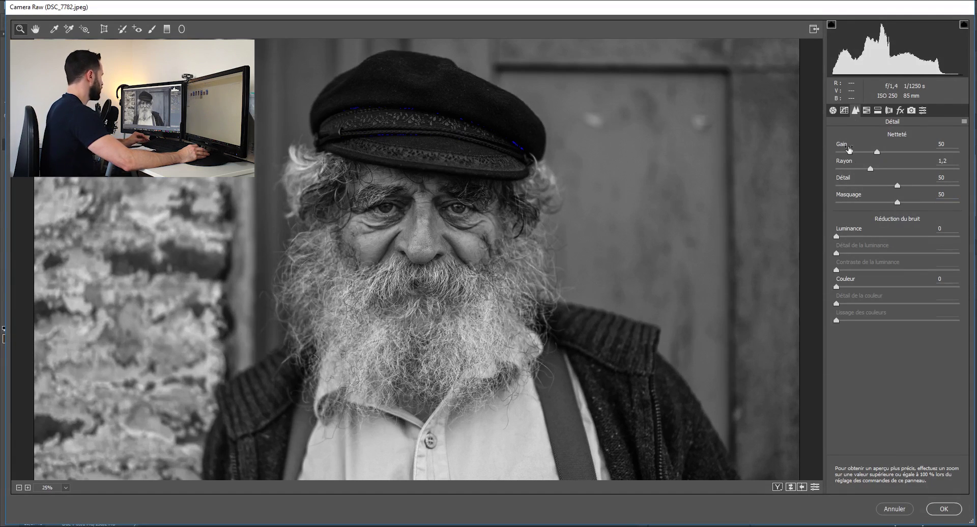
# Step: Set the basic adjustments to Contraste +40, Blancs +24, Noirs +3 and Clarté +50, and apply the Camera Raw filter
pyautogui.click(833, 111)
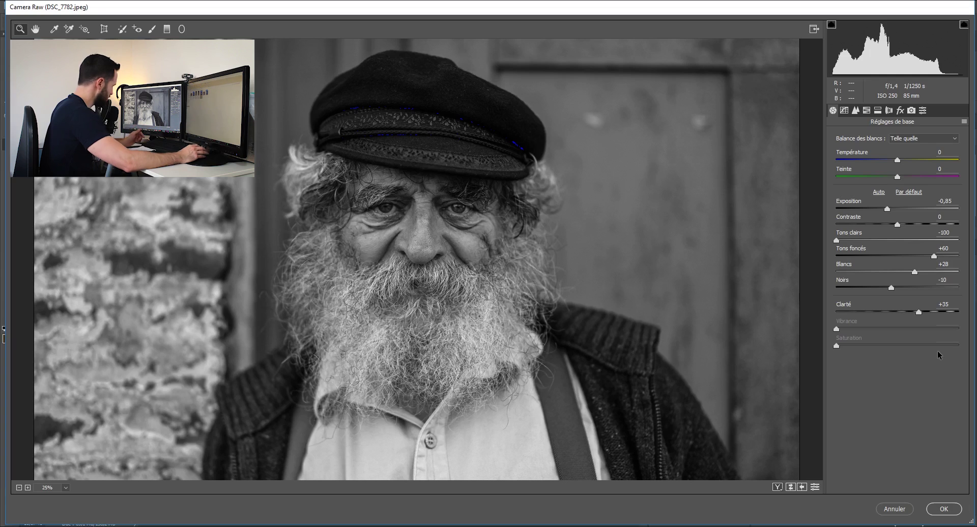
pyautogui.click(955, 510)
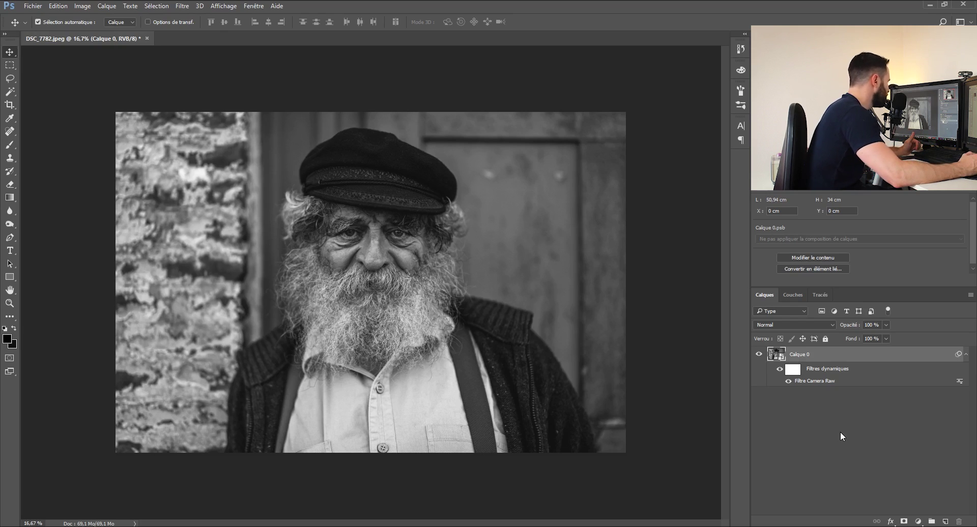
# Step: Compare the portrait with and without the Camera Raw smart filter, and reopen its settings for review without changing them
pyautogui.click(789, 382)
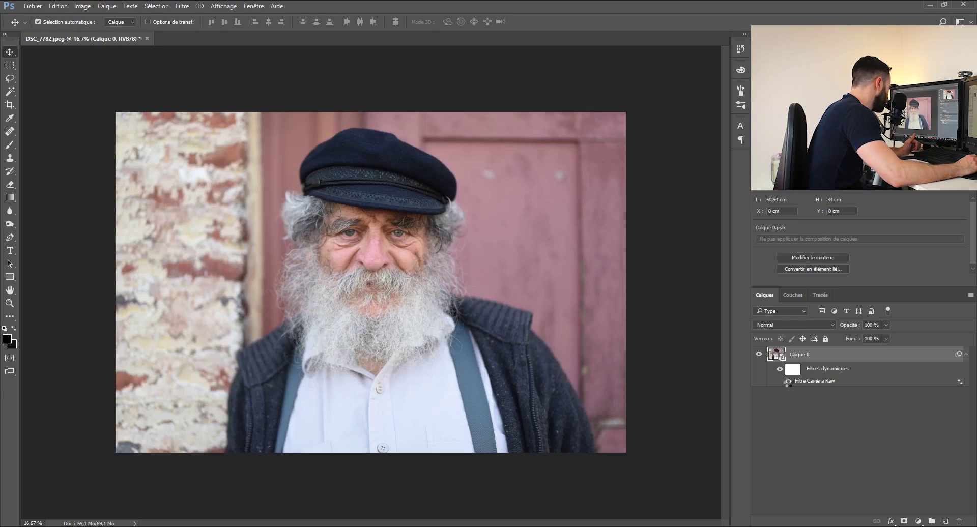
pyautogui.click(789, 382)
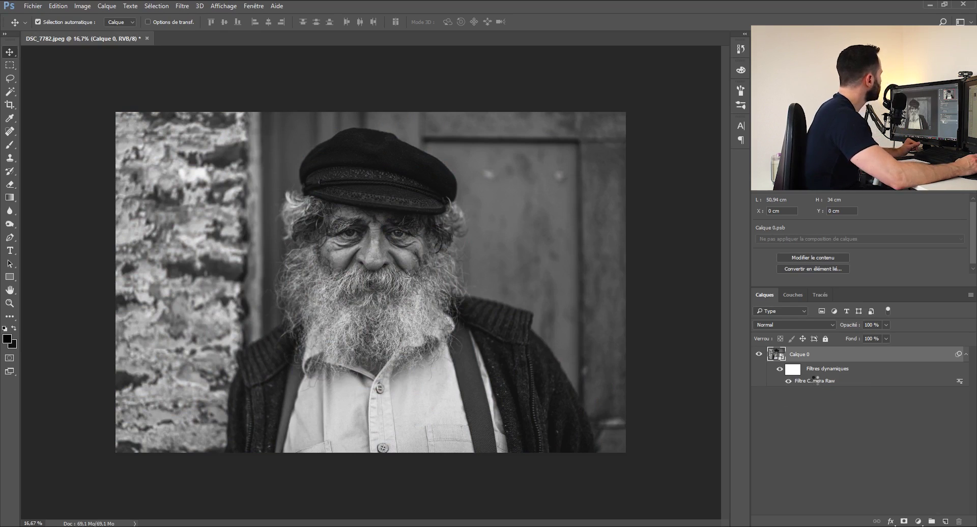
pyautogui.doubleClick(815, 380)
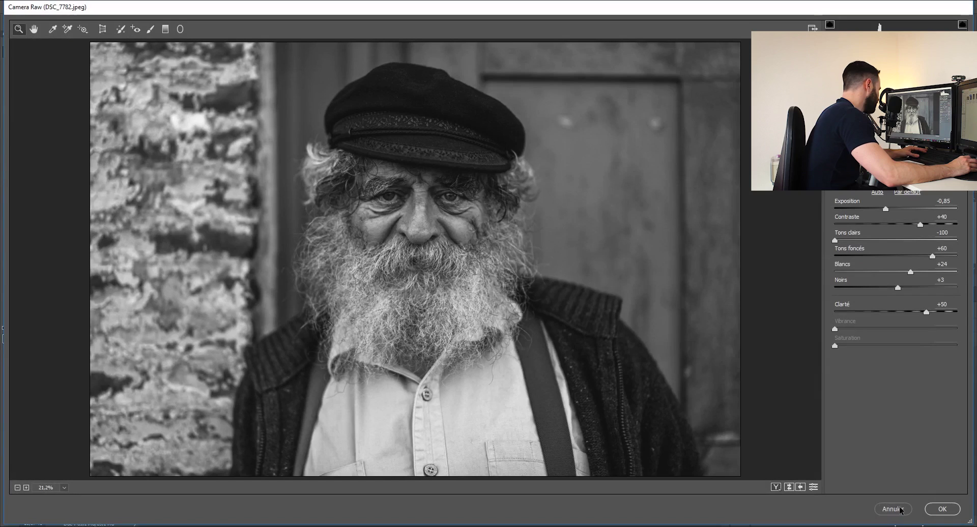
pyautogui.click(899, 509)
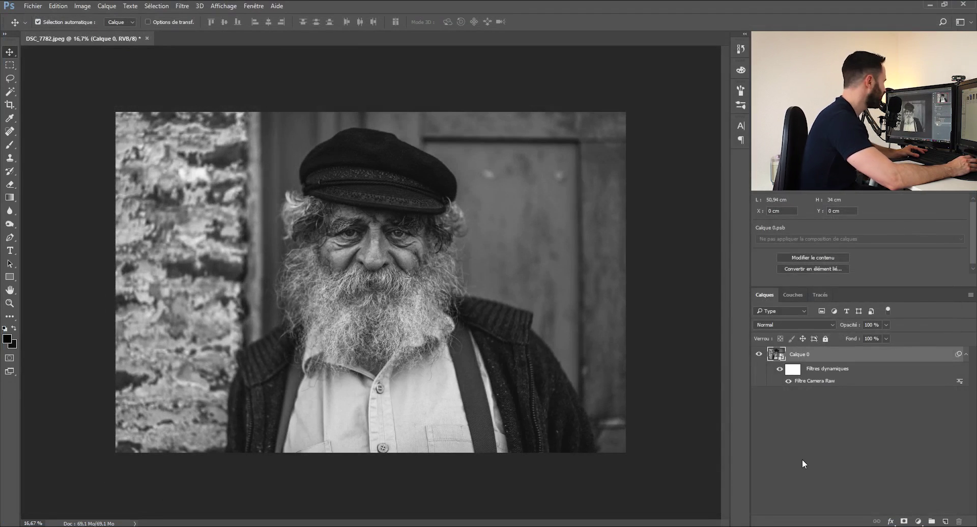
# Step: Rename the portrait's smart object layer PORTRAIT HOMME, correcting the typo in the name
pyautogui.doubleClick(801, 355)
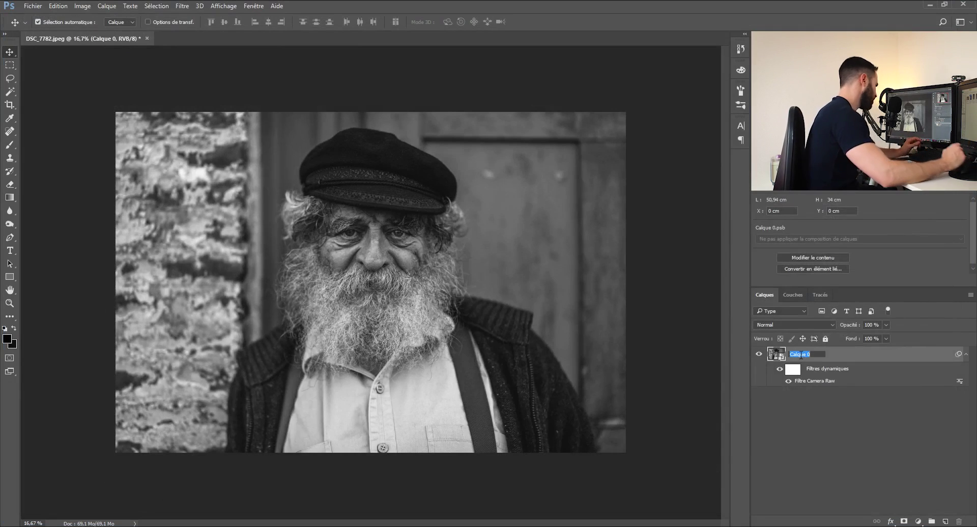
pyautogui.write('PORT')
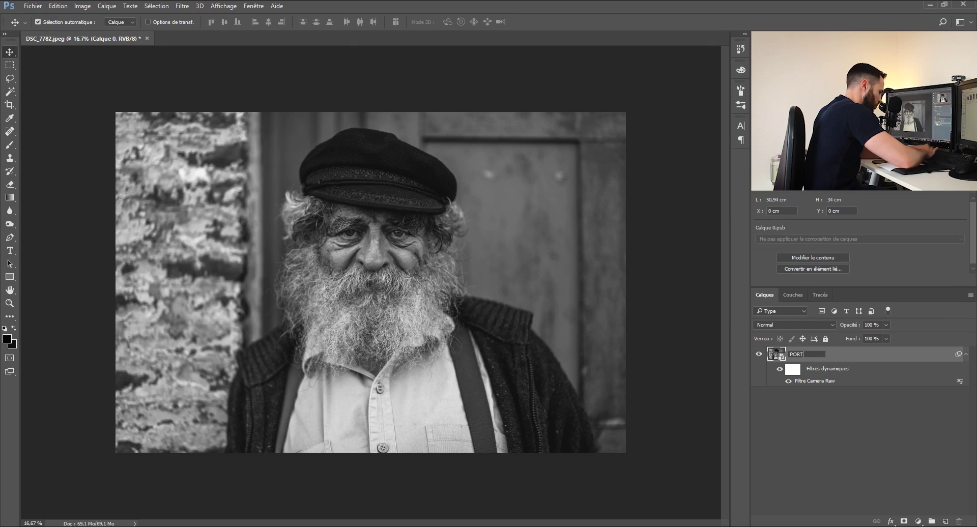
pyautogui.write('RAIT HOMM%E')
pyautogui.press('Return')
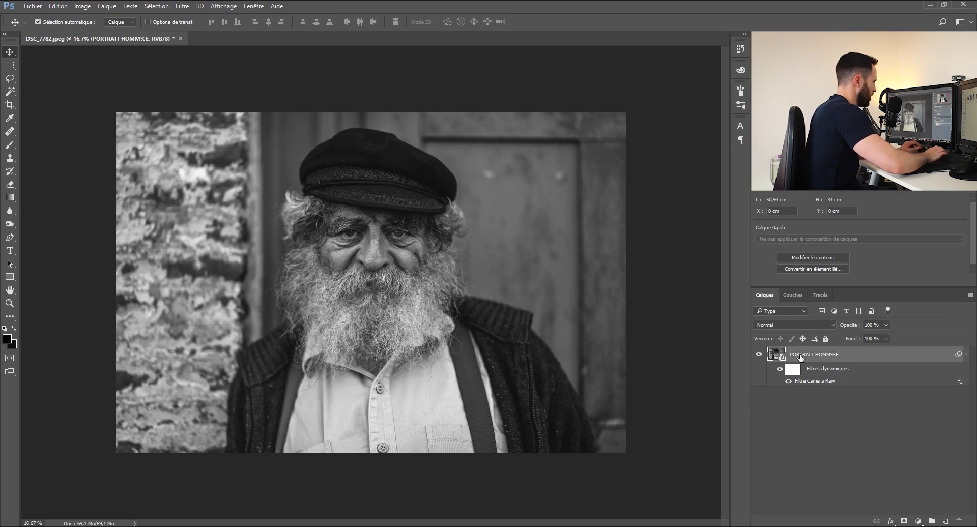
pyautogui.doubleClick(834, 355)
pyautogui.click(833, 355)
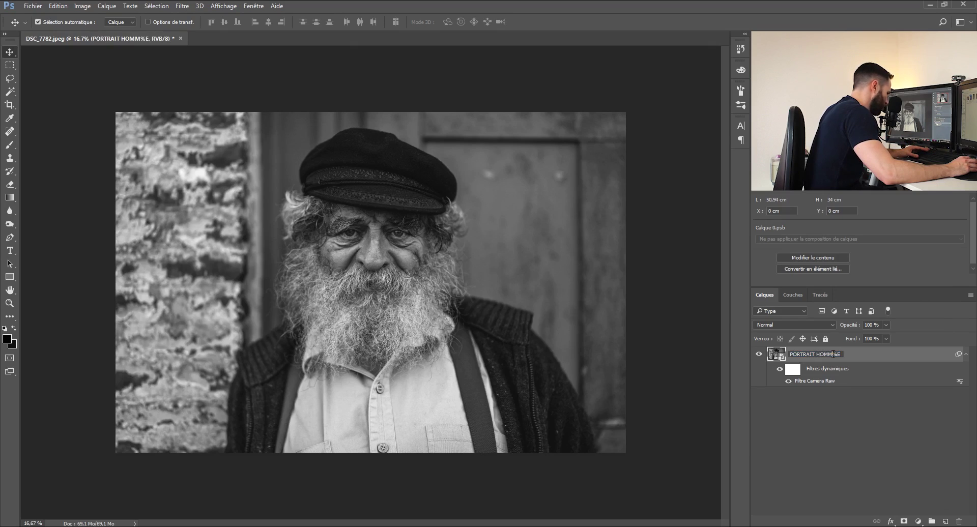
pyautogui.press('BackSpace')
pyautogui.press('Return')
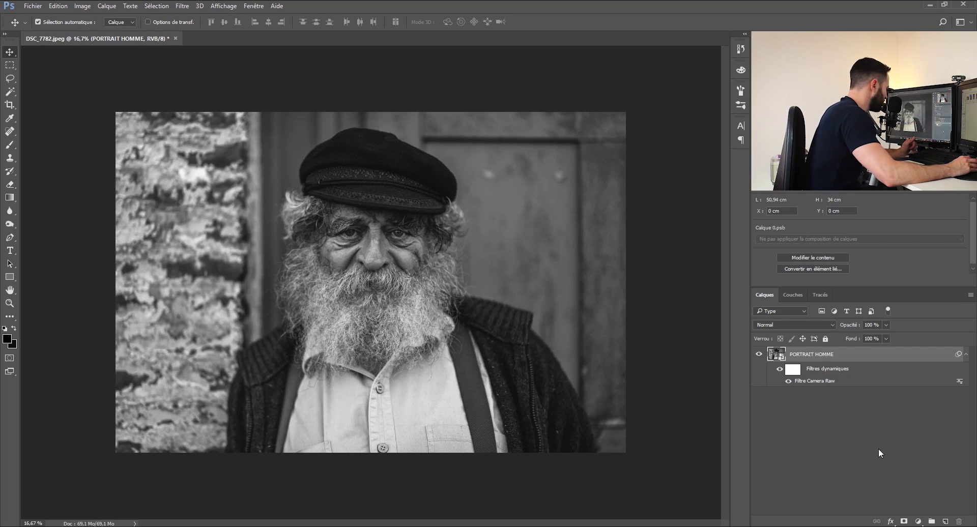
# Step: Add a Courbes adjustment layer above the portrait and name it BURN
pyautogui.click(920, 522)
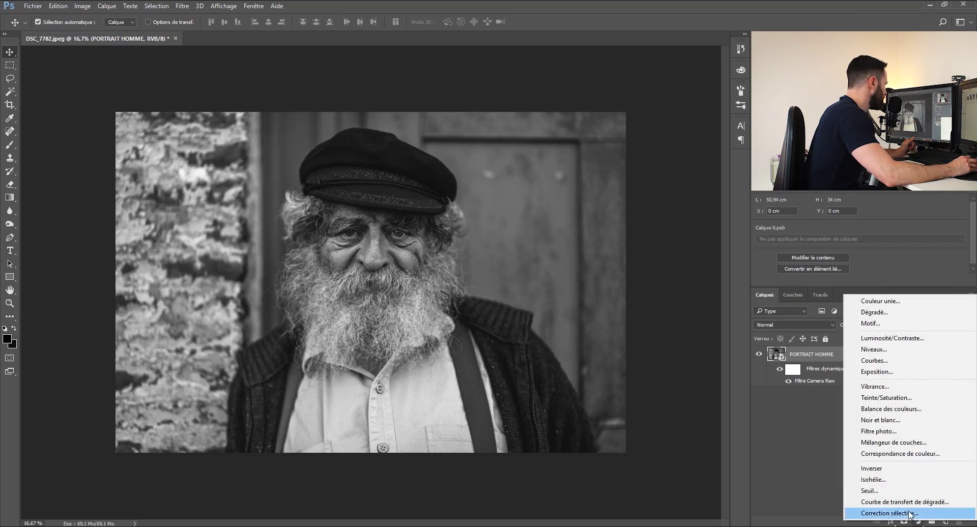
pyautogui.click(886, 363)
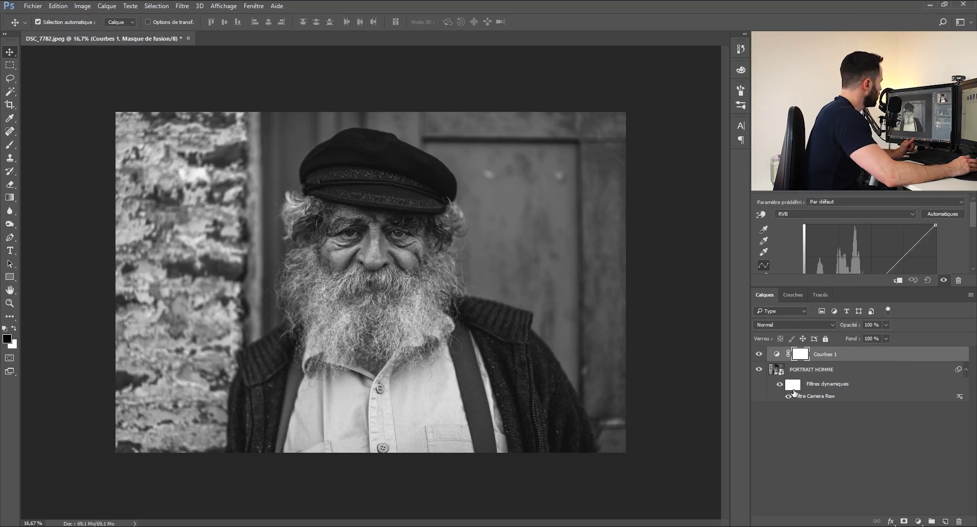
pyautogui.doubleClick(825, 355)
pyautogui.write('BURN')
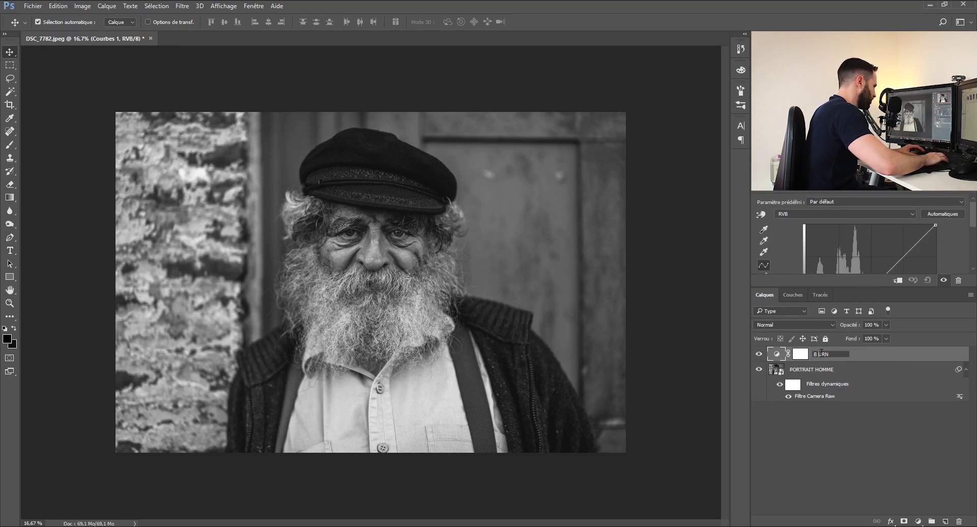
pyautogui.press('Return')
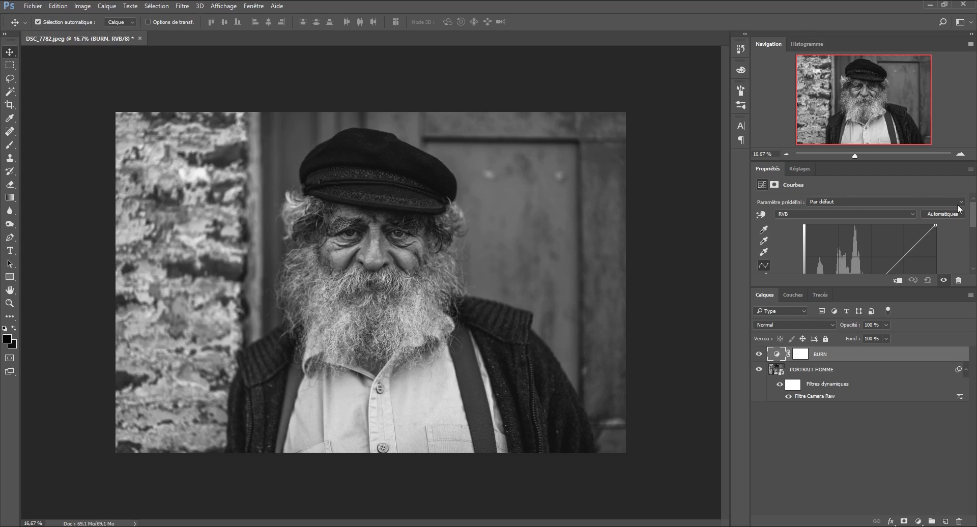
# Step: Darken the BURN curve with a midpoint at Entrée 128 and Sortie 100, and enlarge the curve's properties area
pyautogui.moveTo(974, 216); pyautogui.dragTo(974, 231)
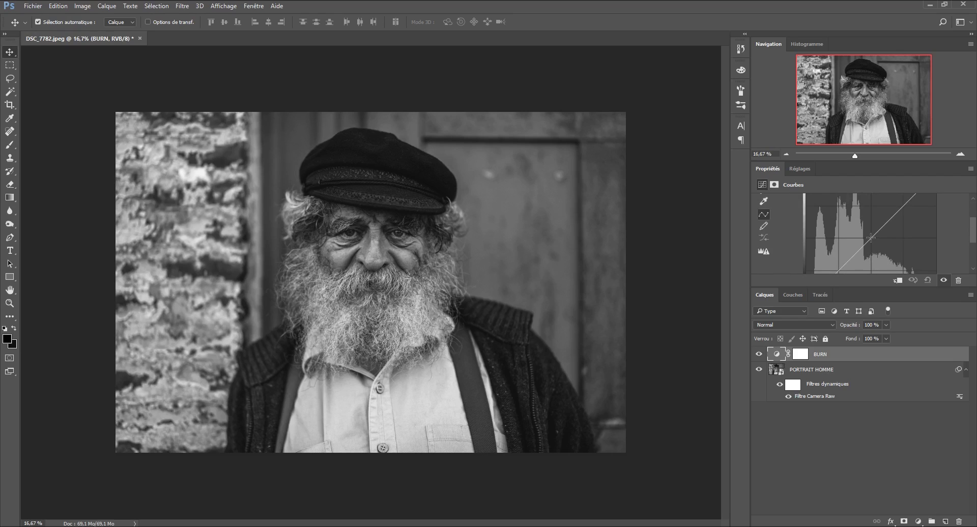
pyautogui.moveTo(872, 238); pyautogui.dragTo(872, 250)
pyautogui.moveTo(973, 236); pyautogui.dragTo(971, 259)
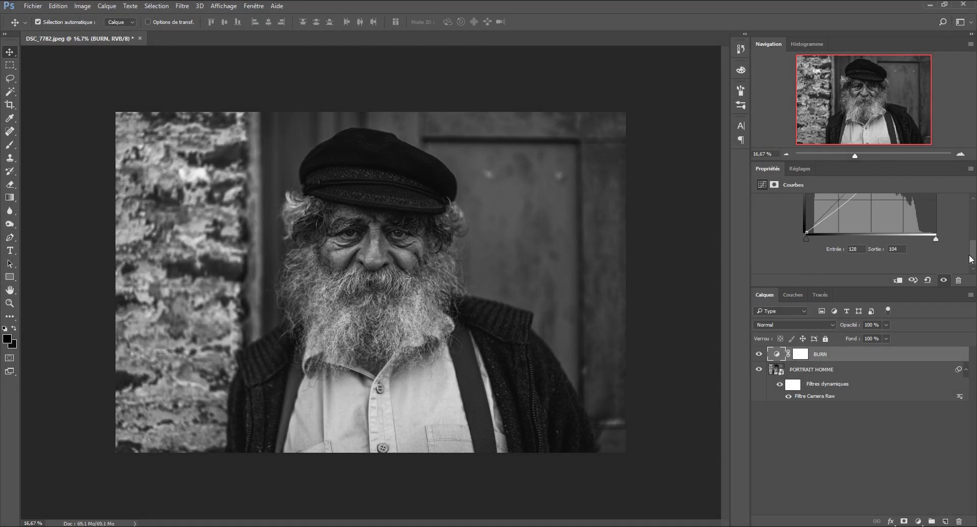
pyautogui.moveTo(857, 288); pyautogui.dragTo(858, 349)
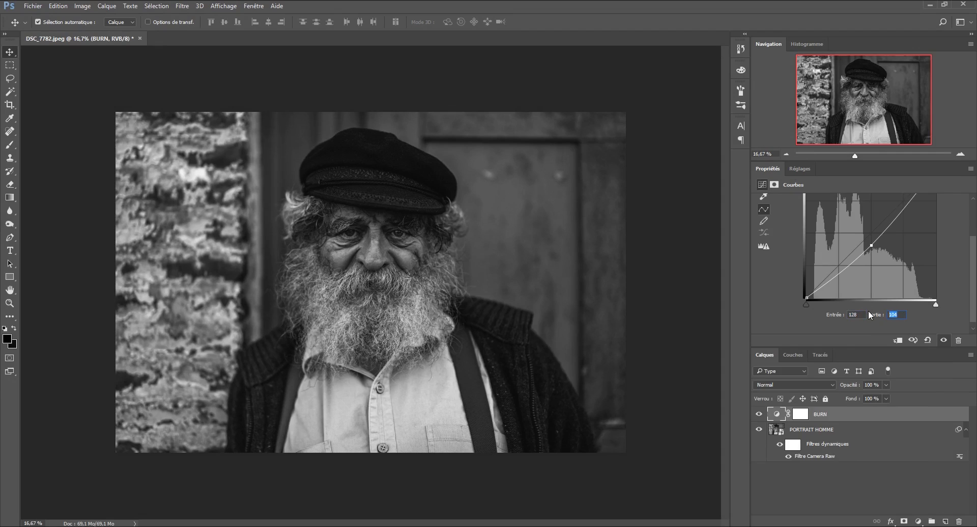
pyautogui.write('100')
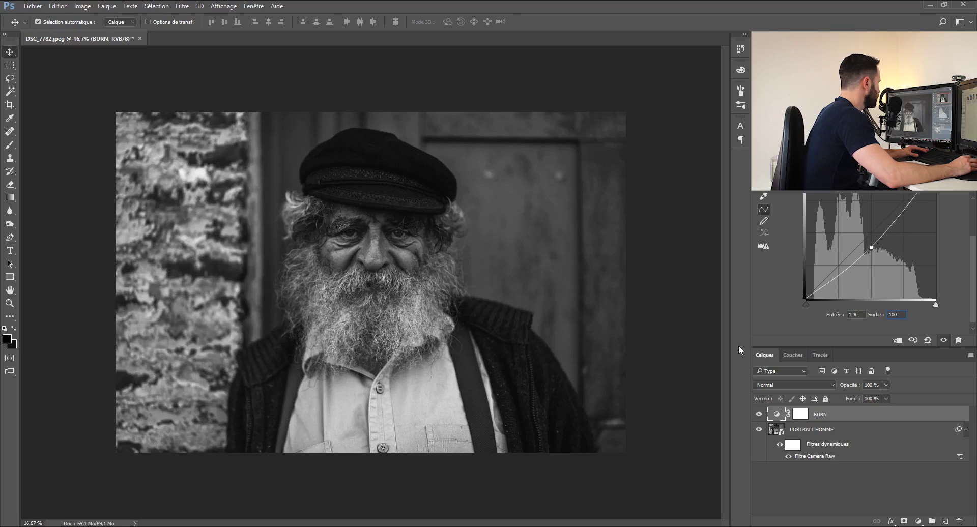
# Step: Invert the BURN layer's mask to black with the Négatif adjustment
pyautogui.click(801, 414)
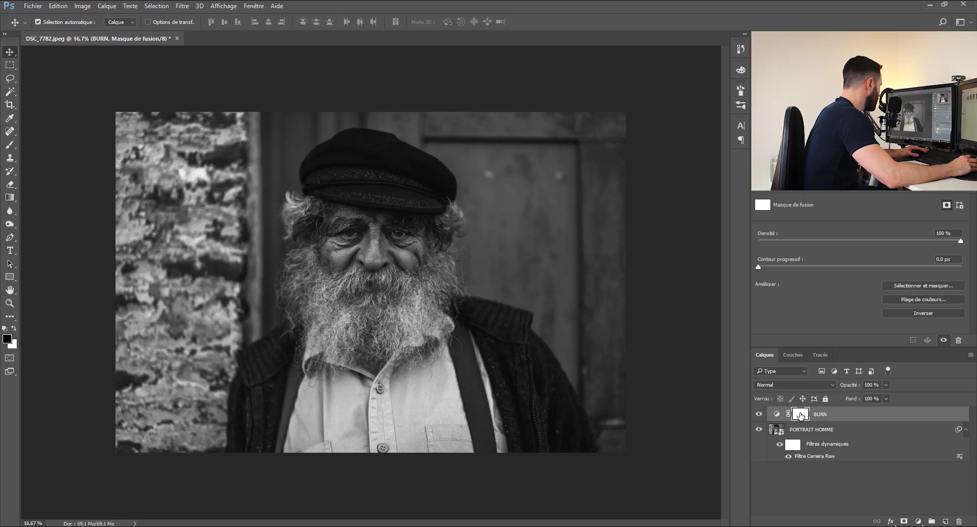
pyautogui.click(82, 6)
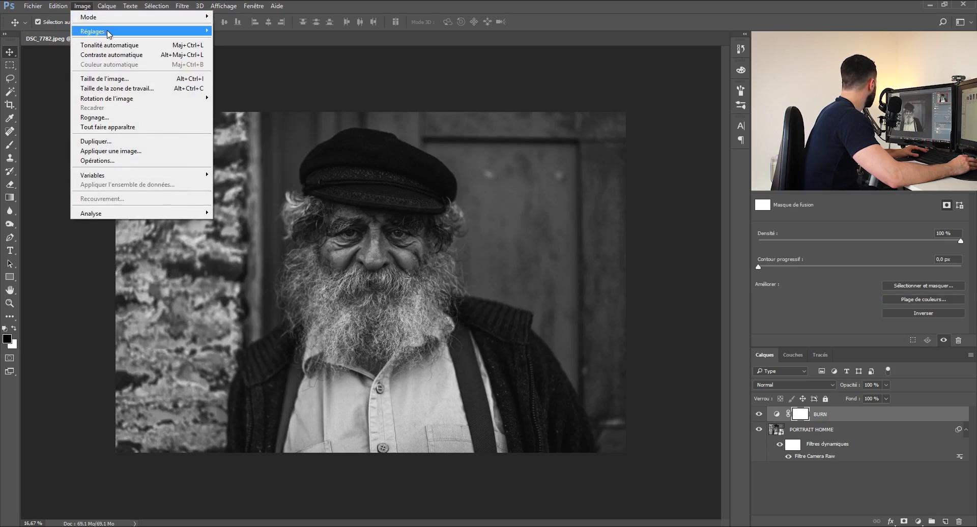
pyautogui.moveTo(108, 34)
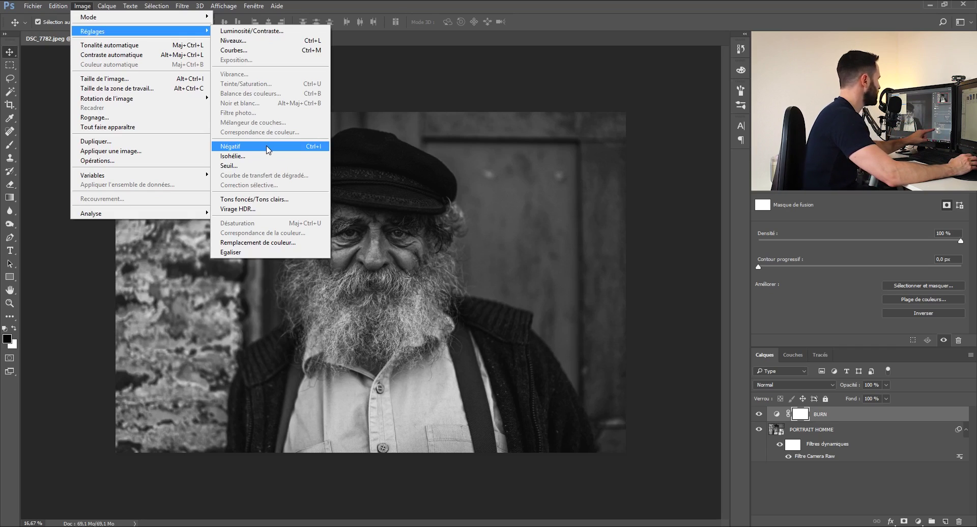
pyautogui.click(267, 149)
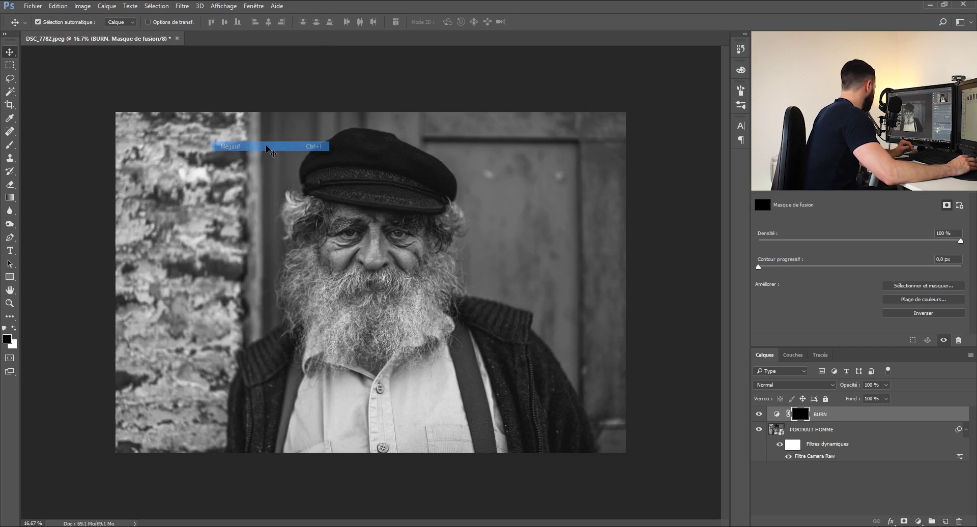
# Step: Choose a round brush with 0 % hardness and a small size for painting on the BURN mask
pyautogui.press('b')
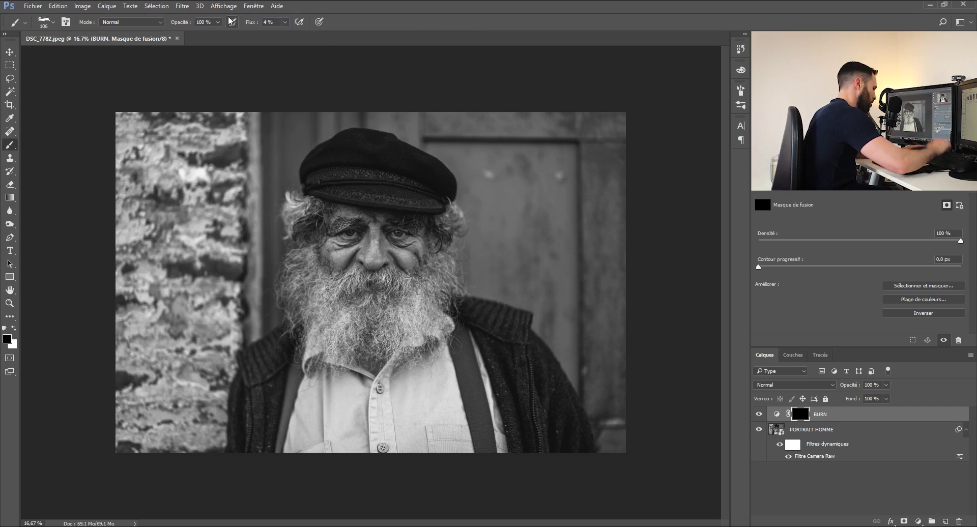
pyautogui.click(53, 22)
pyautogui.click(38, 119)
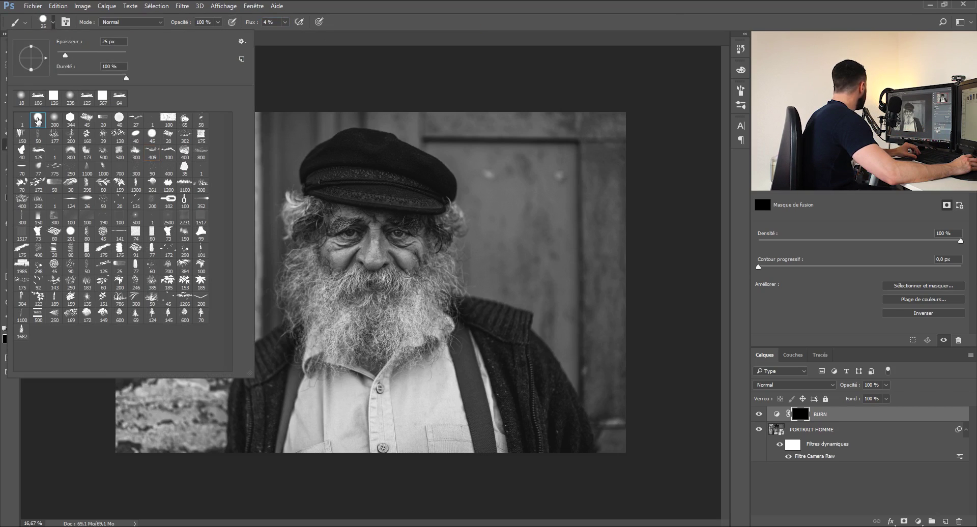
pyautogui.moveTo(96, 80)
pyautogui.mouseDown()
pyautogui.moveTo(33, 79)
pyautogui.moveTo(76, 56)
pyautogui.mouseUp()
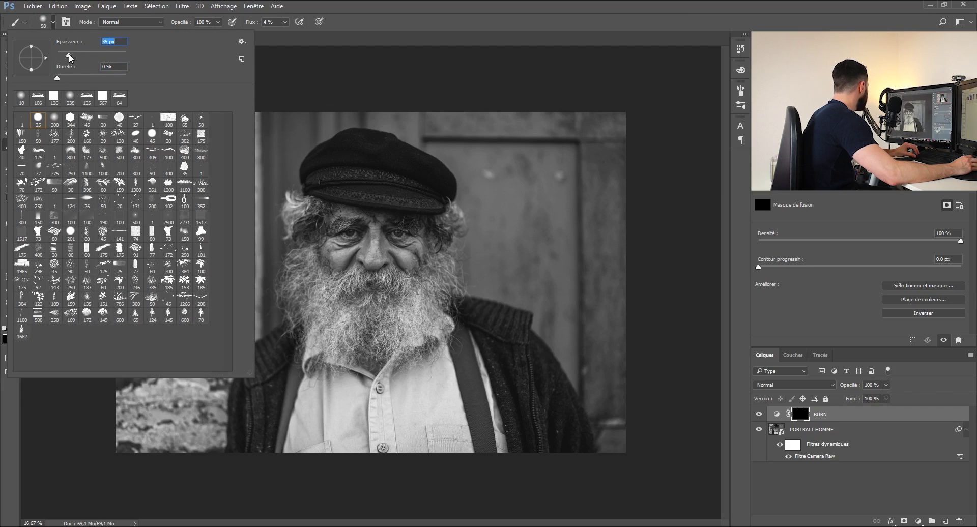
pyautogui.press('Return')
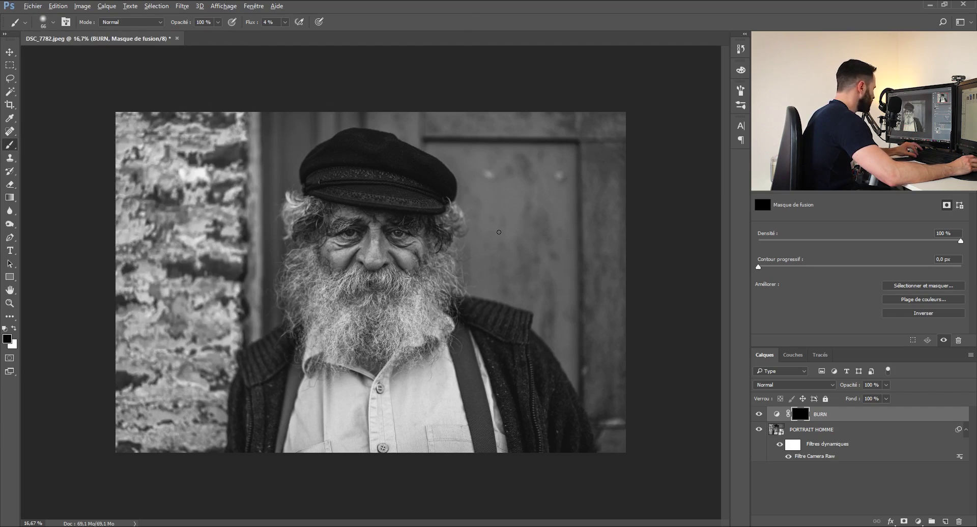
# Step: Try different brush sizes and hardness levels directly on the canvas, ending with a 200 px brush
pyautogui.moveTo(487, 237)
pyautogui.mouseDown()
pyautogui.moveTo(659, 239)
pyautogui.moveTo(503, 241)
pyautogui.mouseUp()
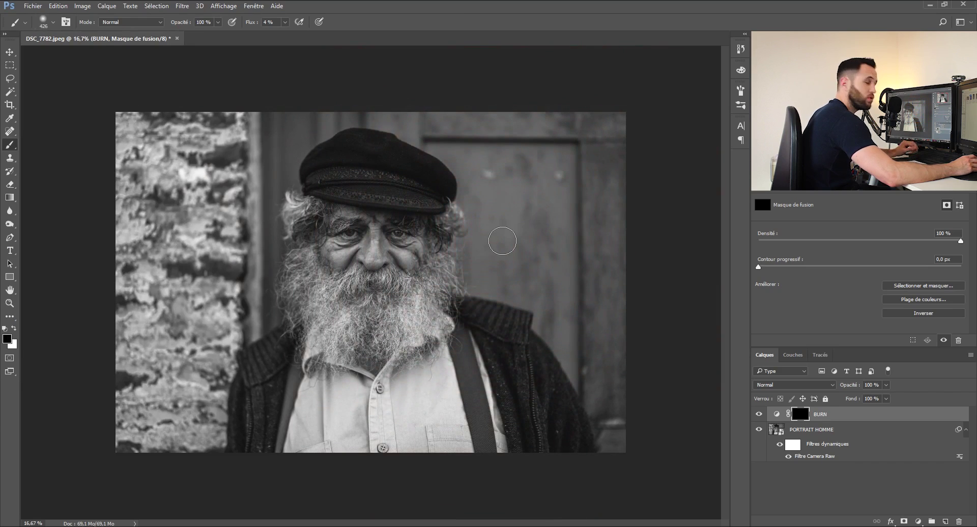
pyautogui.click(54, 23)
pyautogui.moveTo(60, 78); pyautogui.dragTo(92, 81)
pyautogui.click(397, 21)
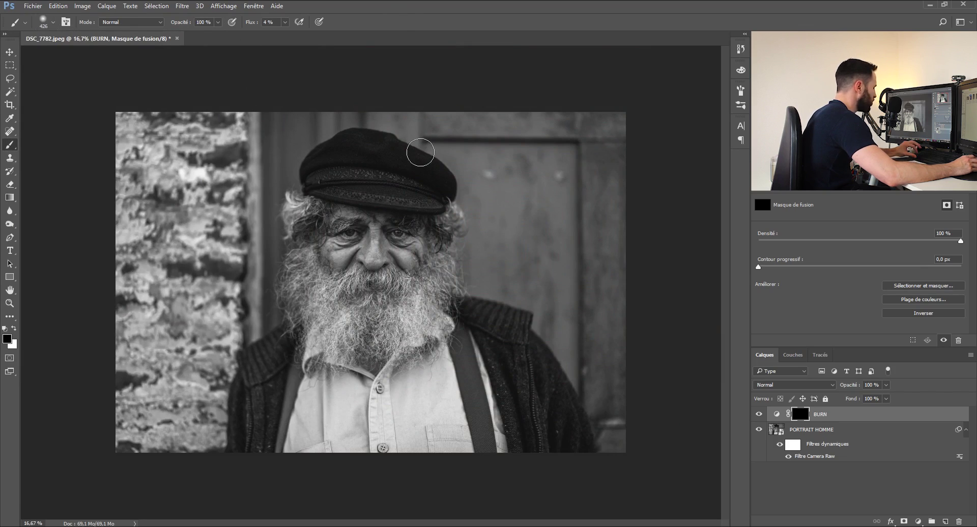
pyautogui.moveTo(456, 259); pyautogui.dragTo(458, 262)
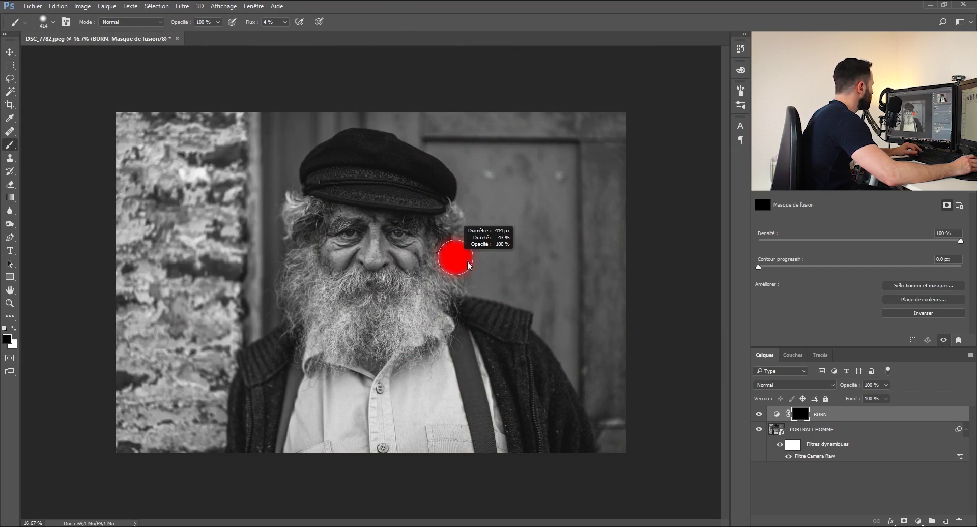
pyautogui.moveTo(469, 264); pyautogui.dragTo(465, 333)
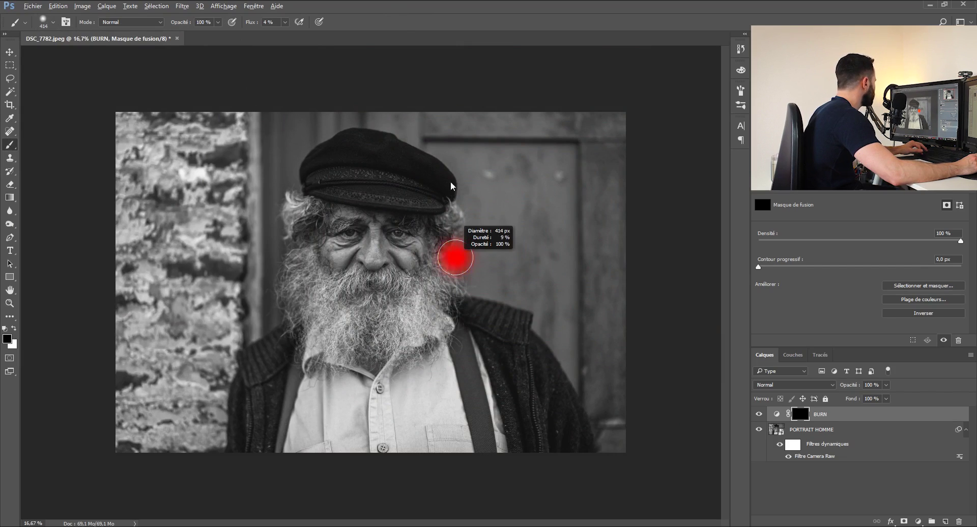
pyautogui.moveTo(460, 113); pyautogui.dragTo(457, 249)
pyautogui.moveTo(456, 169)
pyautogui.mouseDown()
pyautogui.moveTo(461, 265)
pyautogui.moveTo(688, 276)
pyautogui.moveTo(506, 275)
pyautogui.mouseUp()
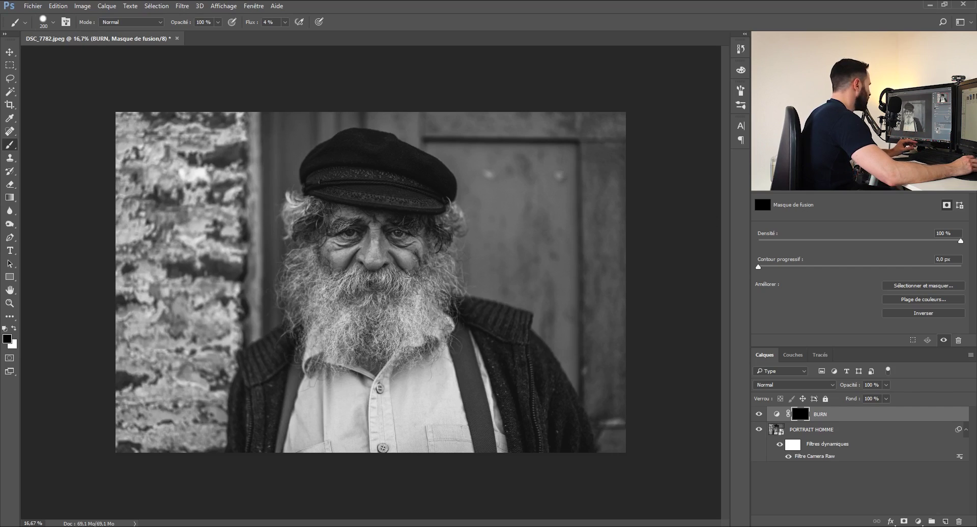
# Step: Examine the shadow areas of the man's face, cap, beard and clothing that suit darkening
pyautogui.scroll(4, 372, 274)
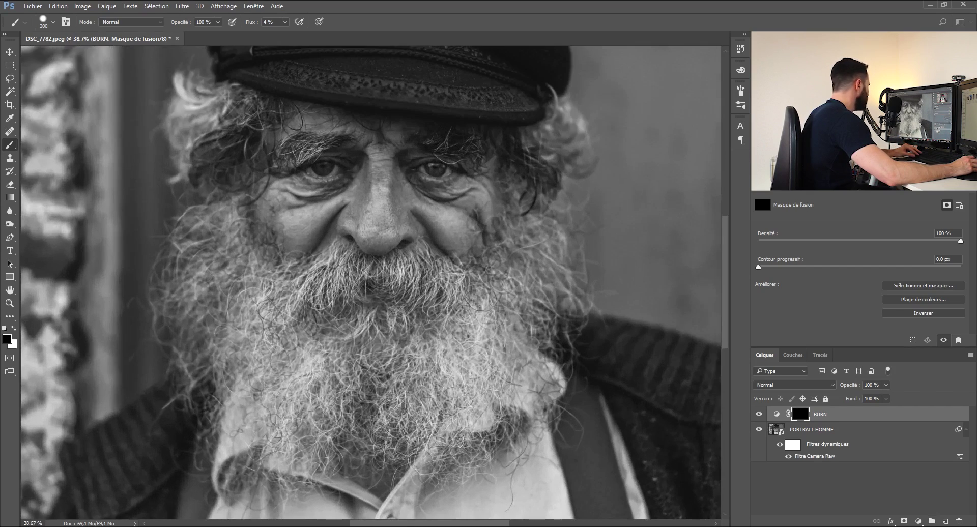
pyautogui.scroll(-3, 508, 255)
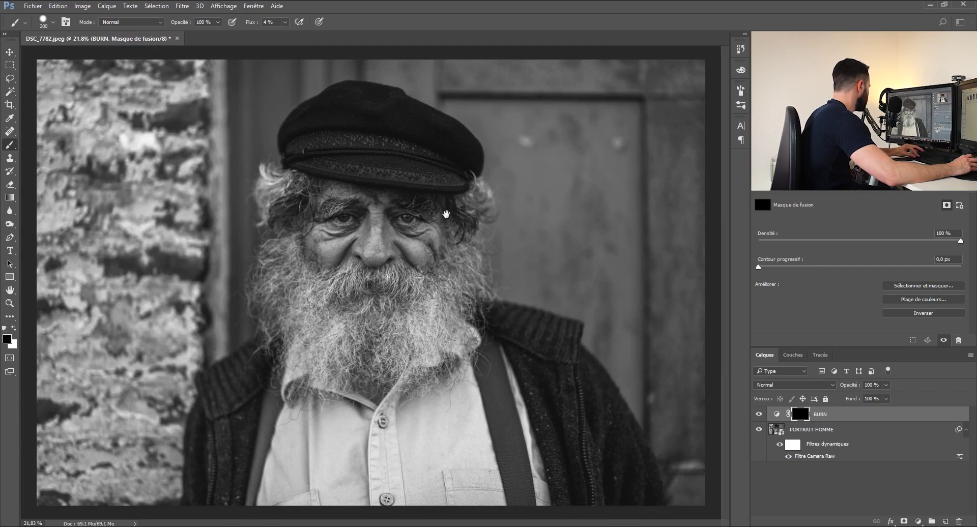
pyautogui.scroll(3, 413, 210)
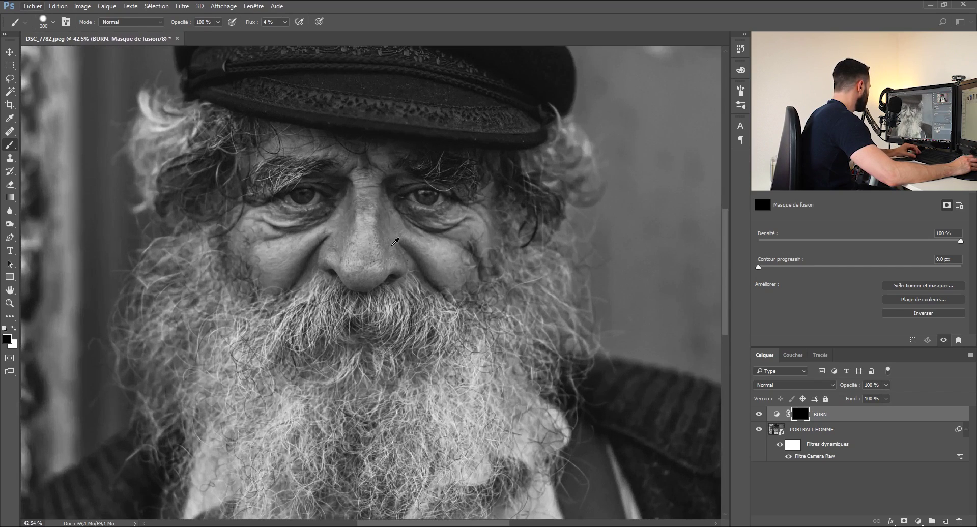
pyautogui.scroll(-4, 394, 183)
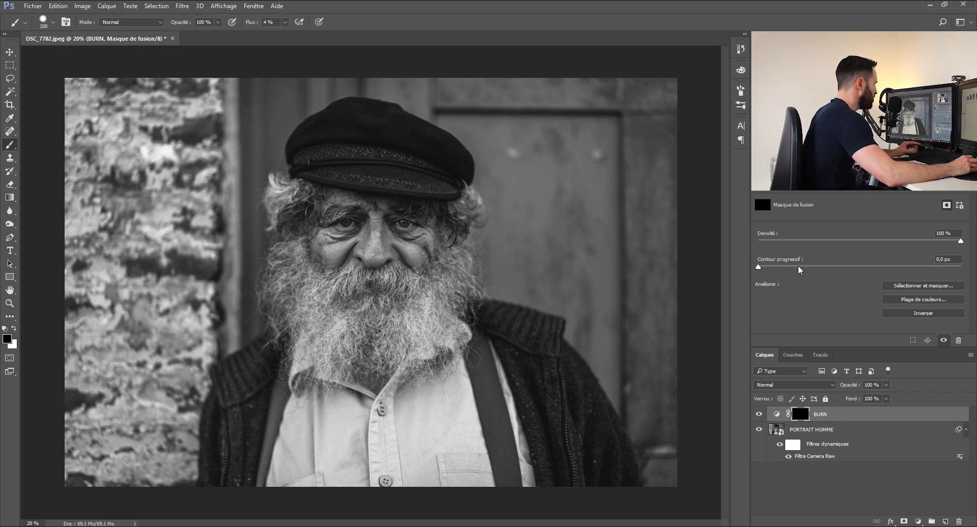
pyautogui.scroll(3, 373, 278)
pyautogui.scroll(-2, 373, 278)
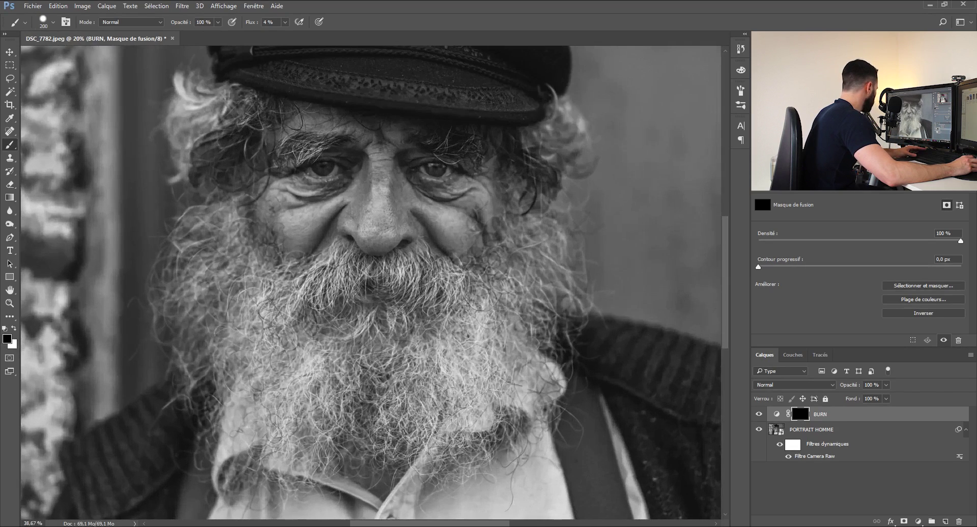
pyautogui.scroll(2, 367, 272)
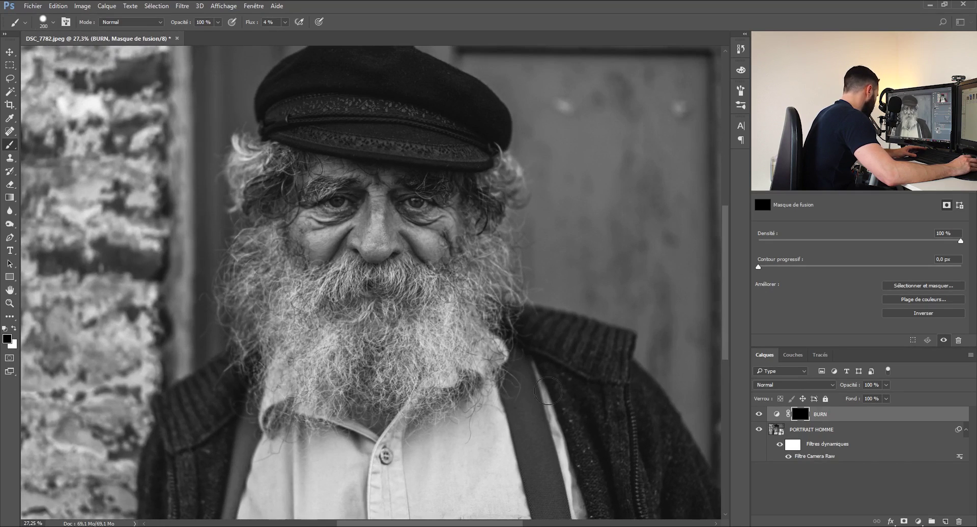
pyautogui.scroll(-5, 570, 407)
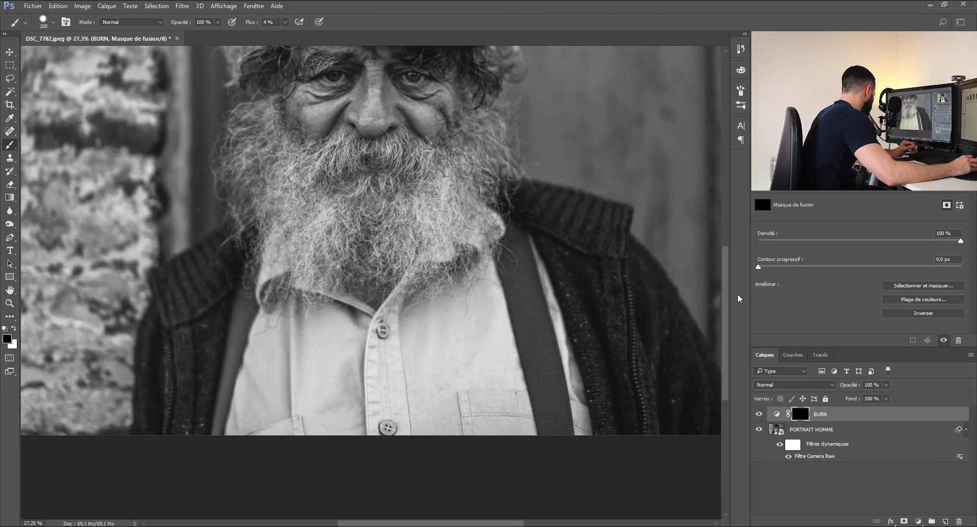
pyautogui.moveTo(430, 153); pyautogui.dragTo(454, 285)
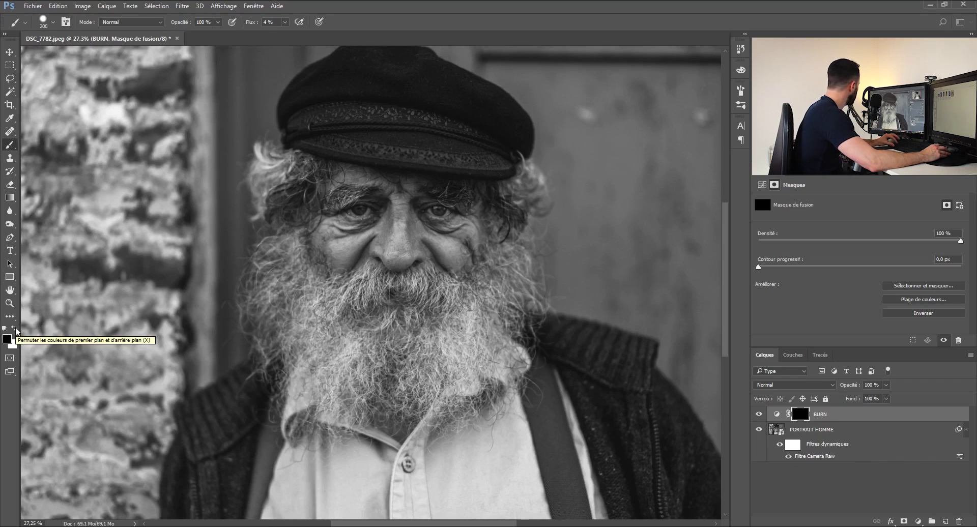
# Step: Paint the BURN mask in white with a smaller brush, starting the portrait's shadow lines, and compare the image with the layer hidden
pyautogui.click(15, 327)
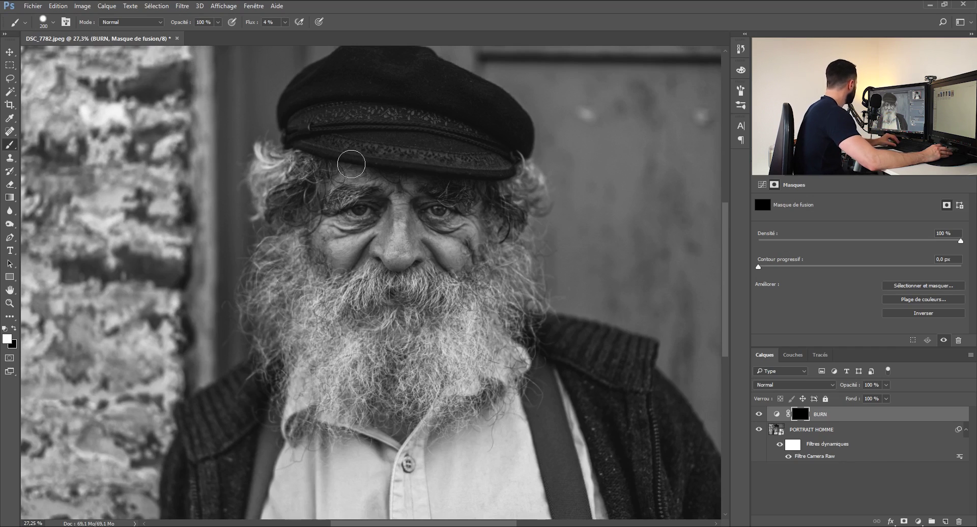
pyautogui.press('alt')
pyautogui.moveTo(378, 165)
pyautogui.mouseDown()
pyautogui.moveTo(400, 171)
pyautogui.moveTo(369, 173)
pyautogui.mouseUp()
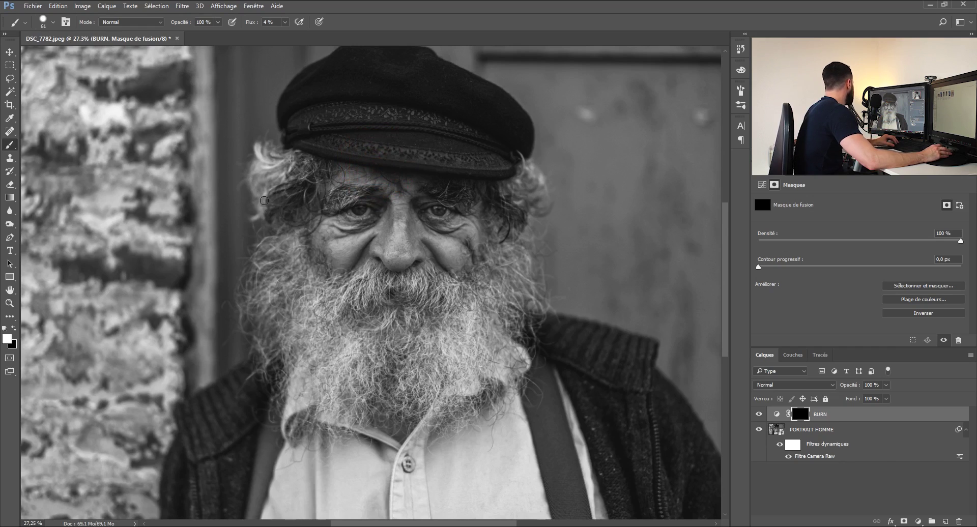
pyautogui.moveTo(416, 107); pyautogui.dragTo(425, 168)
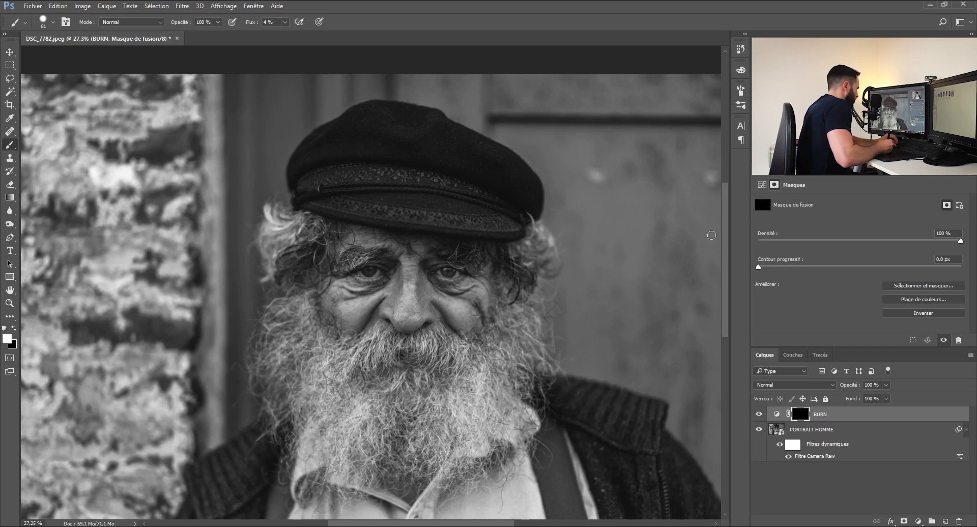
pyautogui.click(761, 414)
pyautogui.click(760, 415)
pyautogui.click(761, 414)
pyautogui.click(760, 414)
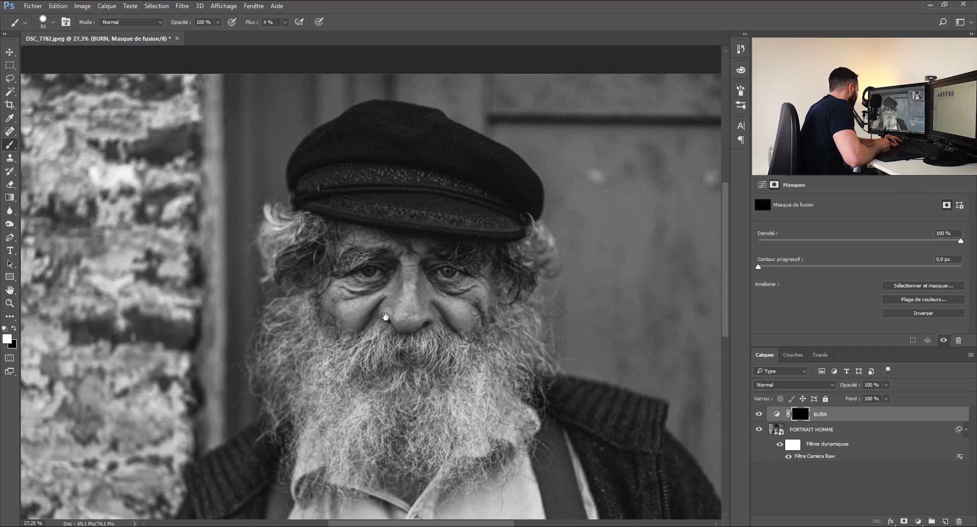
# Step: Burn the shadows of the beard, shirt collar and jacket with white strokes on the BURN mask, and inspect the mask alone
pyautogui.moveTo(386, 323); pyautogui.dragTo(455, 236)
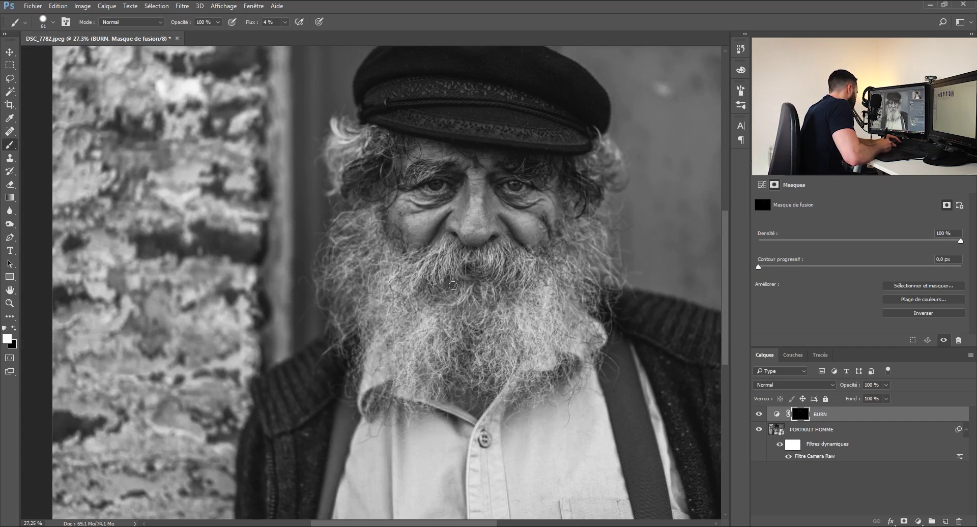
pyautogui.moveTo(469, 267); pyautogui.dragTo(484, 271)
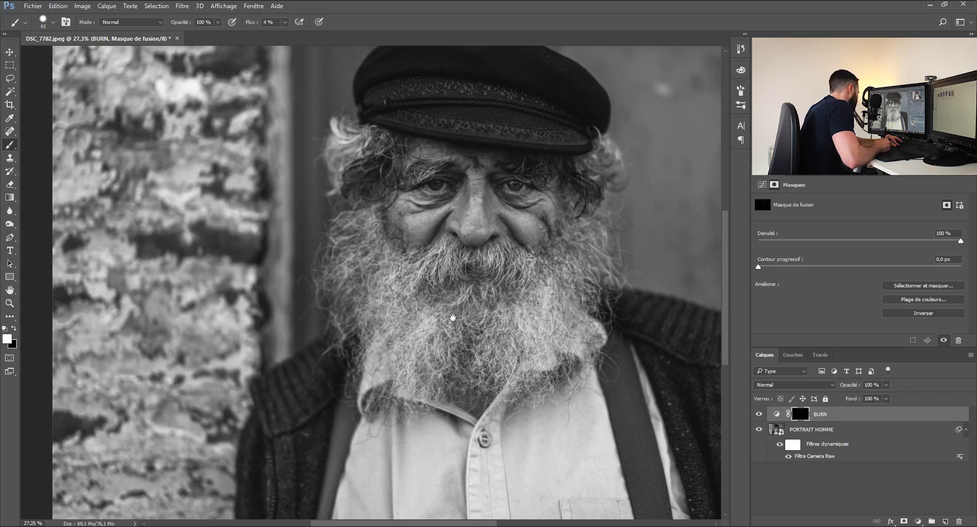
pyautogui.moveTo(453, 317); pyautogui.dragTo(407, 262)
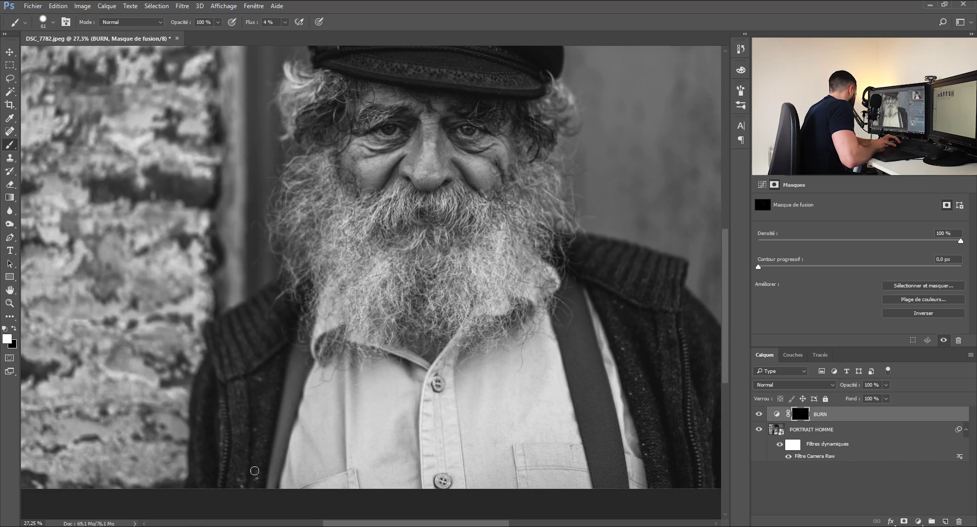
pyautogui.moveTo(248, 471)
pyautogui.mouseDown()
pyautogui.moveTo(218, 462)
pyautogui.moveTo(223, 481)
pyautogui.moveTo(231, 461)
pyautogui.mouseUp()
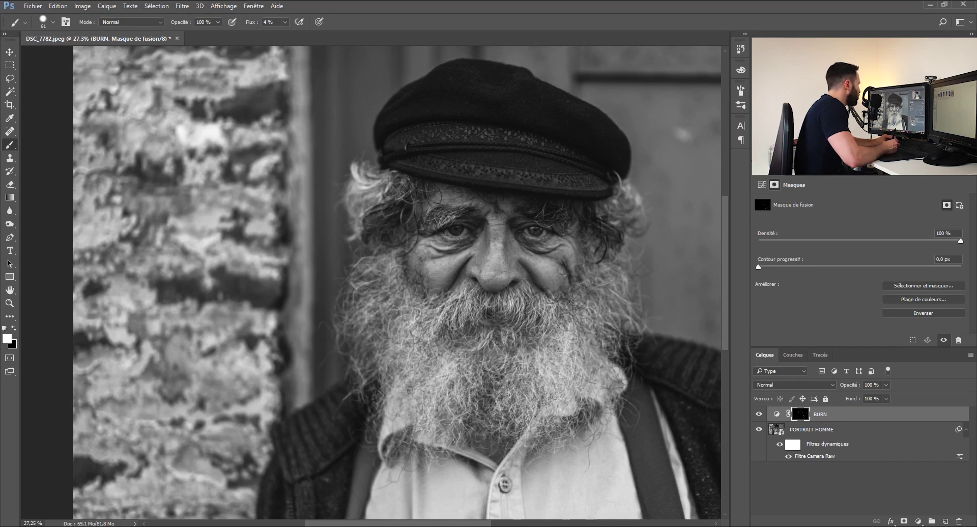
pyautogui.hotkey('ctrl', '-')
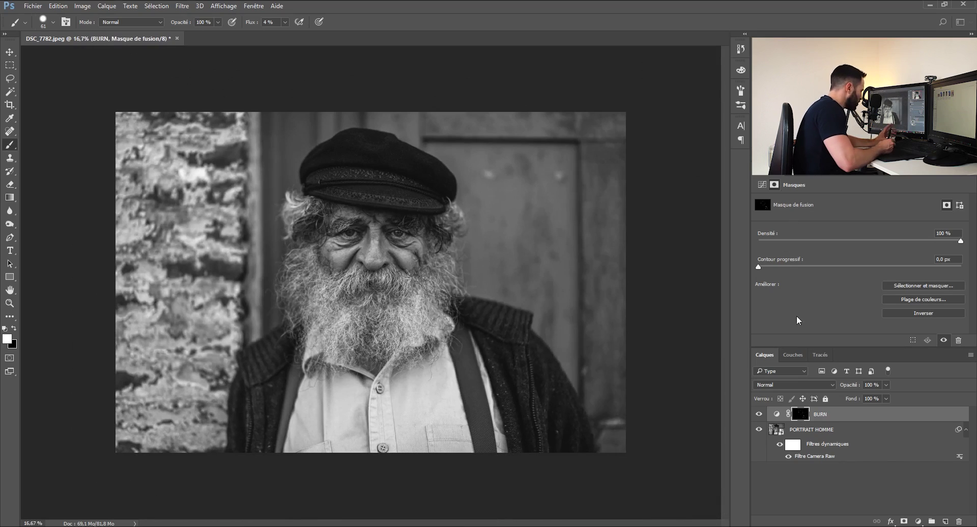
pyautogui.keyDown('alt'); pyautogui.click(802, 416); pyautogui.keyUp('alt')
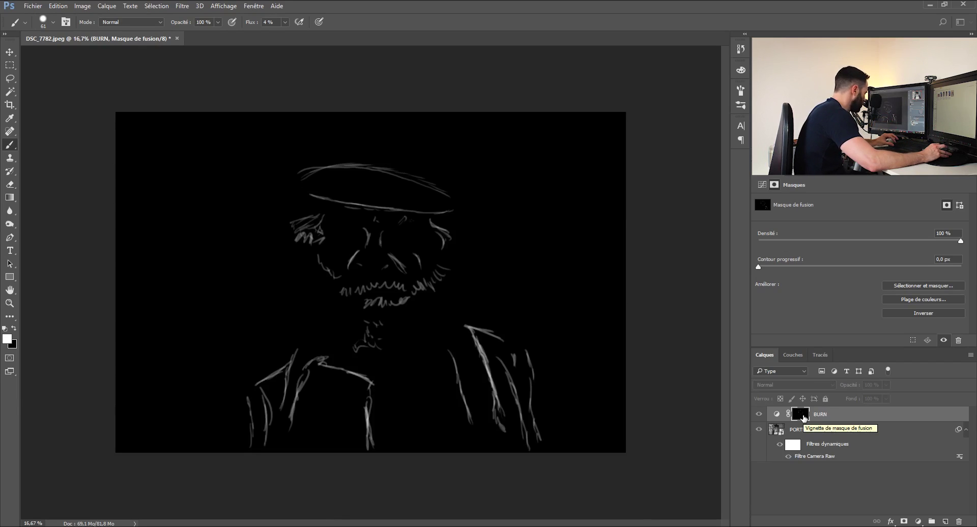
pyautogui.keyDown('alt'); pyautogui.click(804, 417); pyautogui.keyUp('alt')
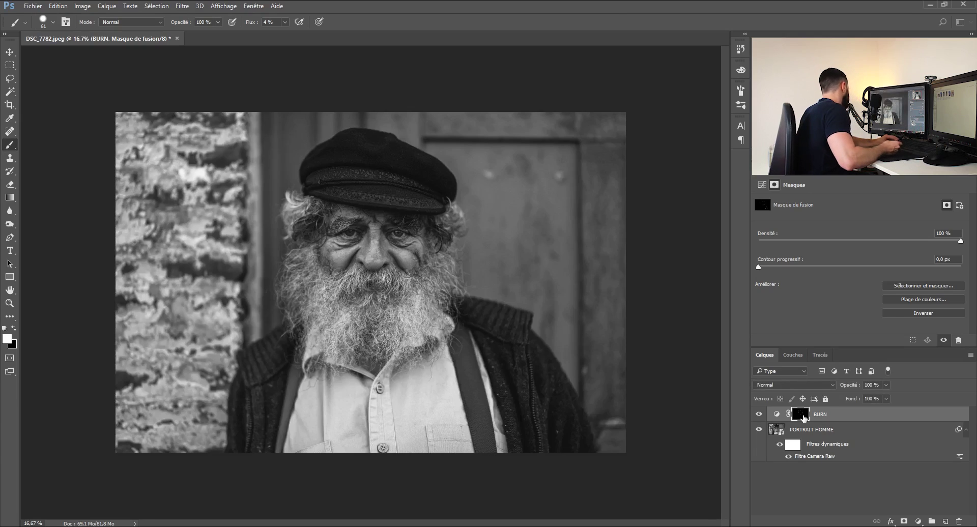
# Step: Add white BURN mask strokes along the jacket's ribbed shoulders, sleeve and shirt seams, reducing the brush to 32 px, and inspect the mask alone
pyautogui.moveTo(537, 373); pyautogui.dragTo(584, 384)
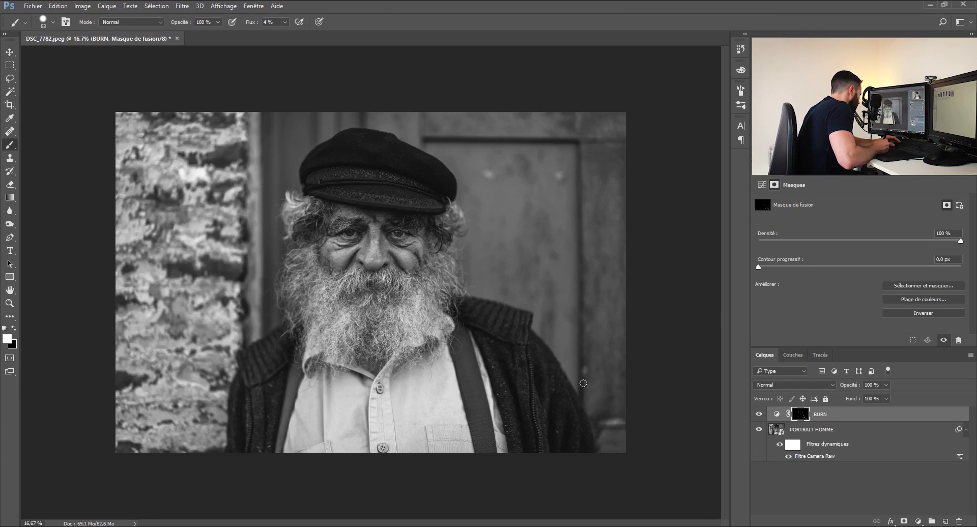
pyautogui.scroll(3, 377, 285)
pyautogui.moveTo(630, 326); pyautogui.dragTo(344, 295)
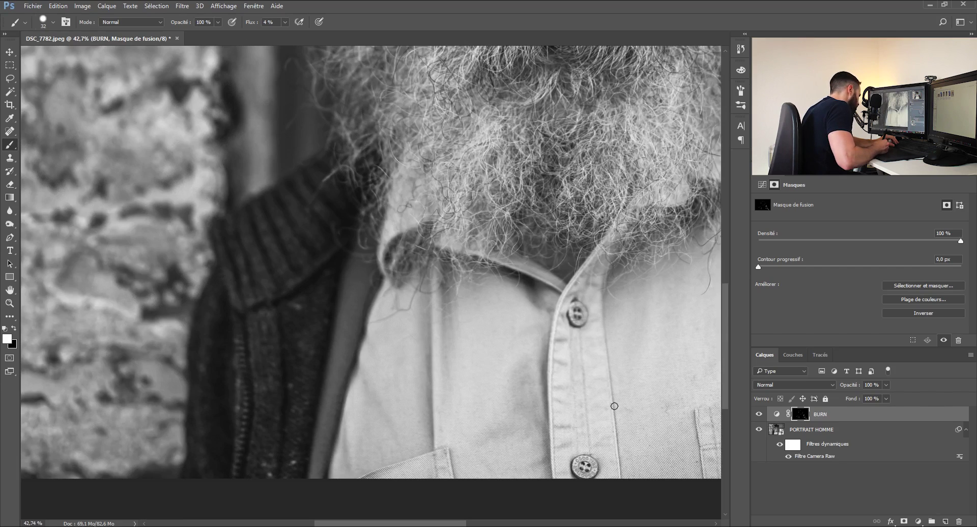
pyautogui.moveTo(712, 438); pyautogui.dragTo(460, 353)
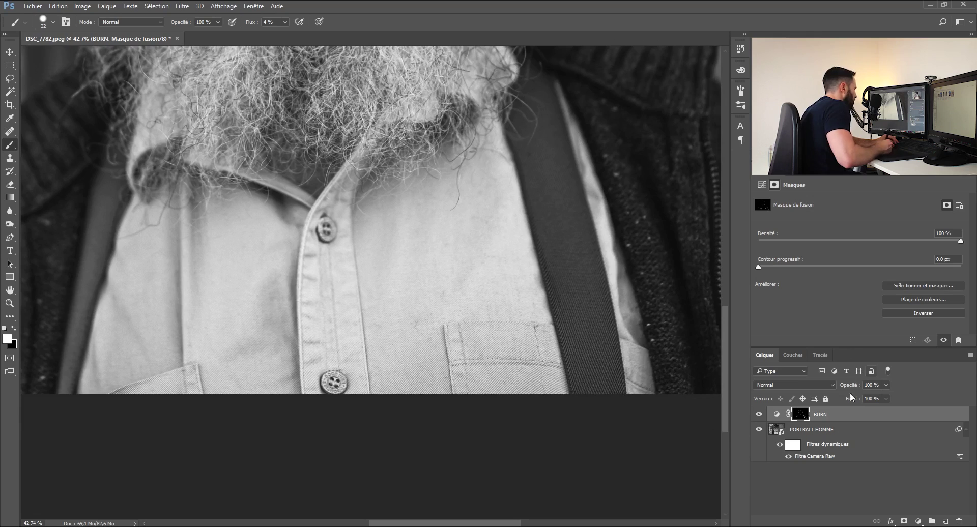
pyautogui.hotkey('ctrl', '-')
pyautogui.hotkey('ctrl', '-')
pyautogui.hotkey('ctrl', '-')
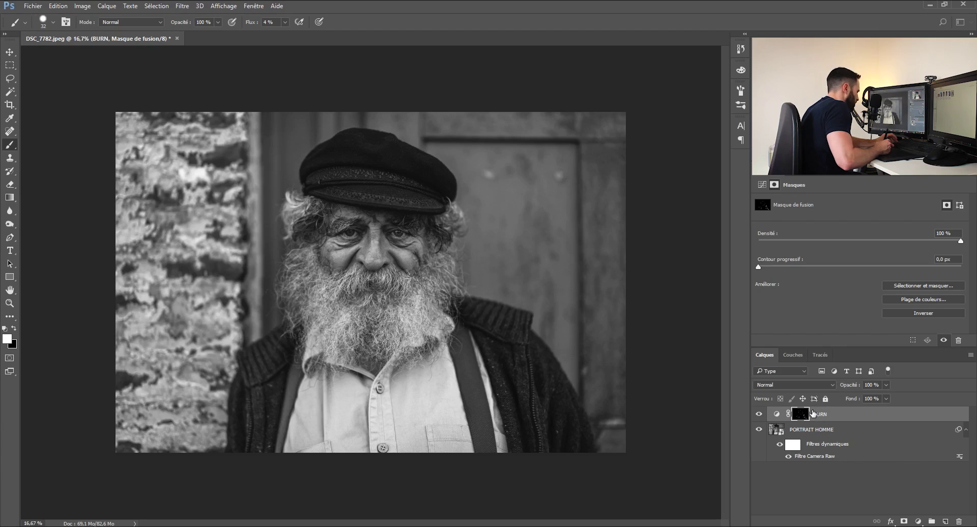
pyautogui.keyDown('alt'); pyautogui.click(804, 415); pyautogui.keyUp('alt')
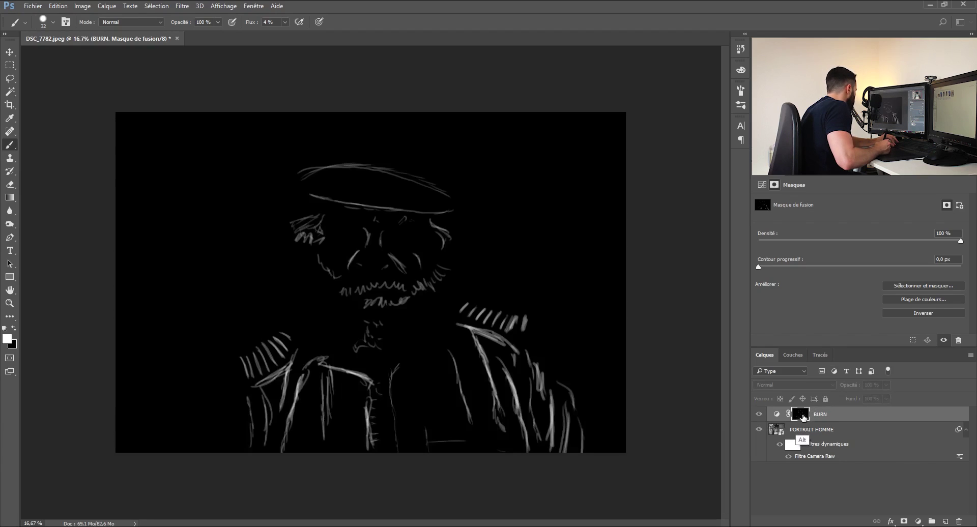
pyautogui.keyDown('alt'); pyautogui.click(803, 415); pyautogui.keyUp('alt')
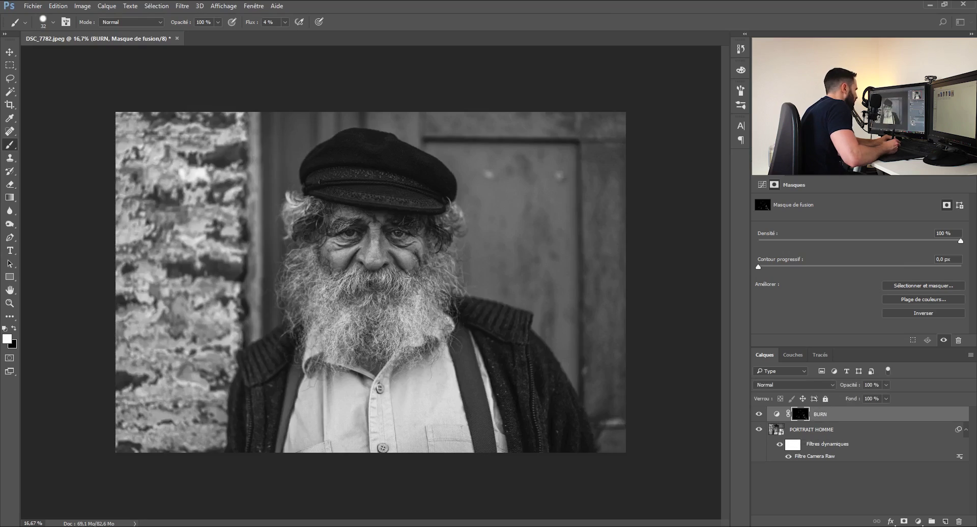
# Step: Set the brush to 17 px with 33% hardness and burn the fine wrinkles and eyelid lines around both eyes
pyautogui.hotkey('ctrl', '1')
pyautogui.moveTo(255, 161); pyautogui.dragTo(360, 362)
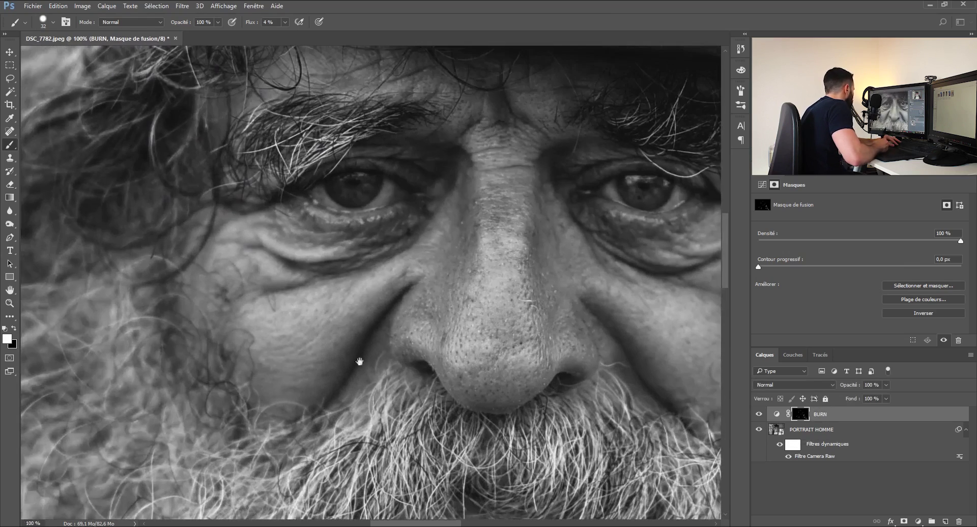
pyautogui.moveTo(344, 267); pyautogui.dragTo(373, 319)
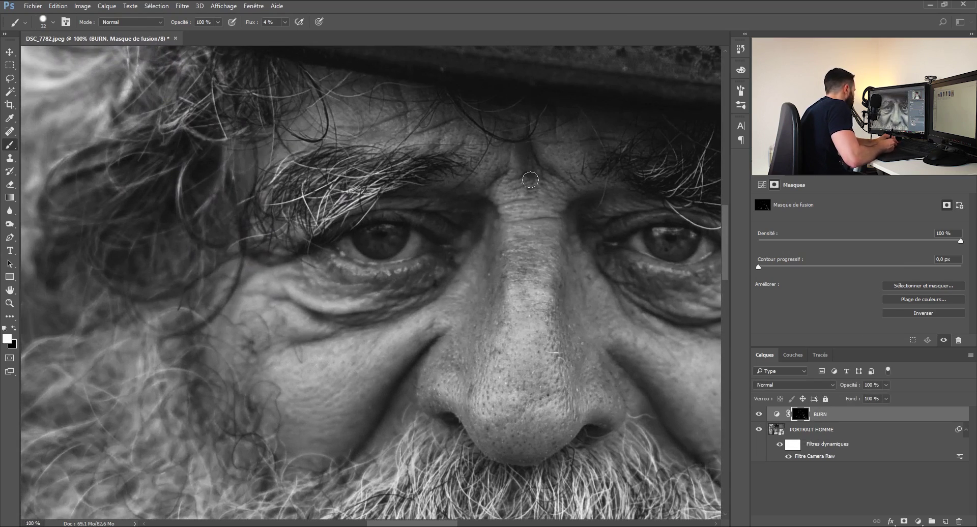
pyautogui.click(53, 22)
pyautogui.moveTo(63, 53); pyautogui.dragTo(61, 54)
pyautogui.click(76, 75)
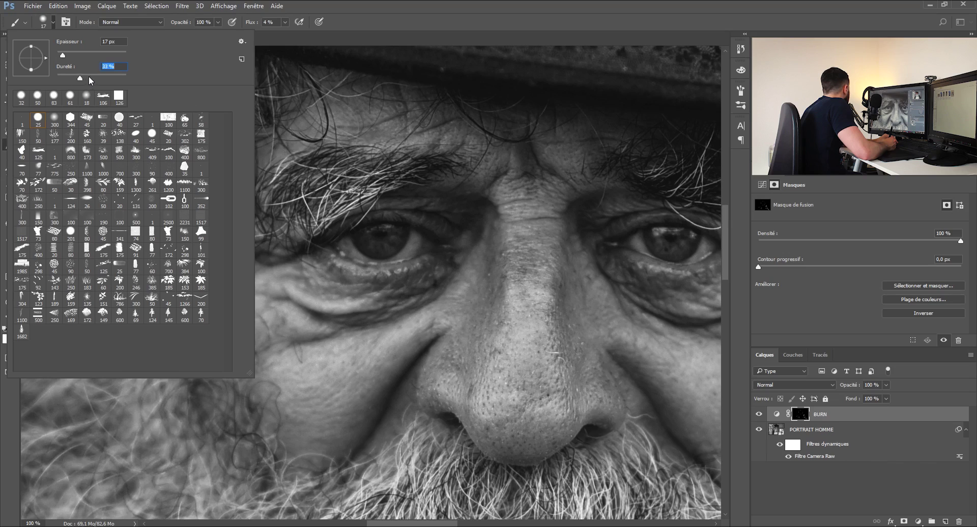
pyautogui.press('Return')
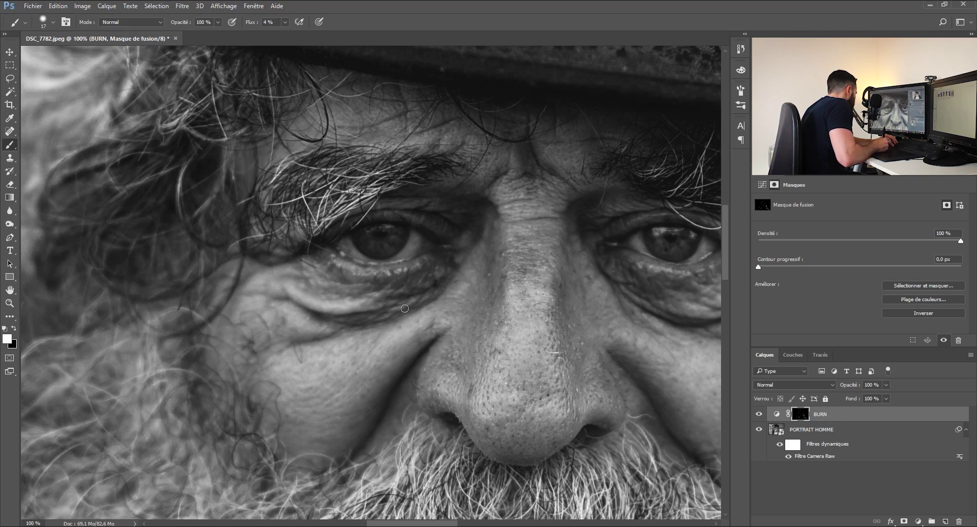
pyautogui.moveTo(431, 291); pyautogui.dragTo(253, 271)
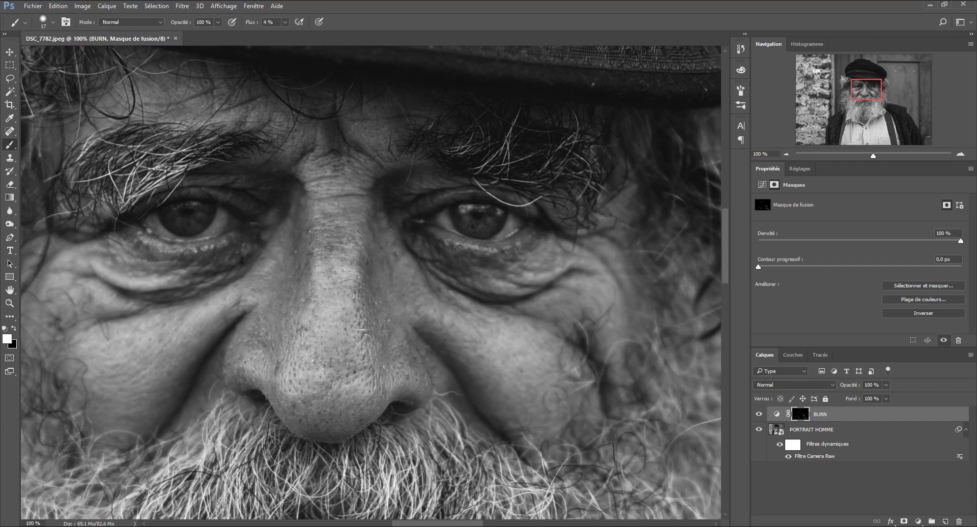
pyautogui.moveTo(459, 249); pyautogui.dragTo(262, 251)
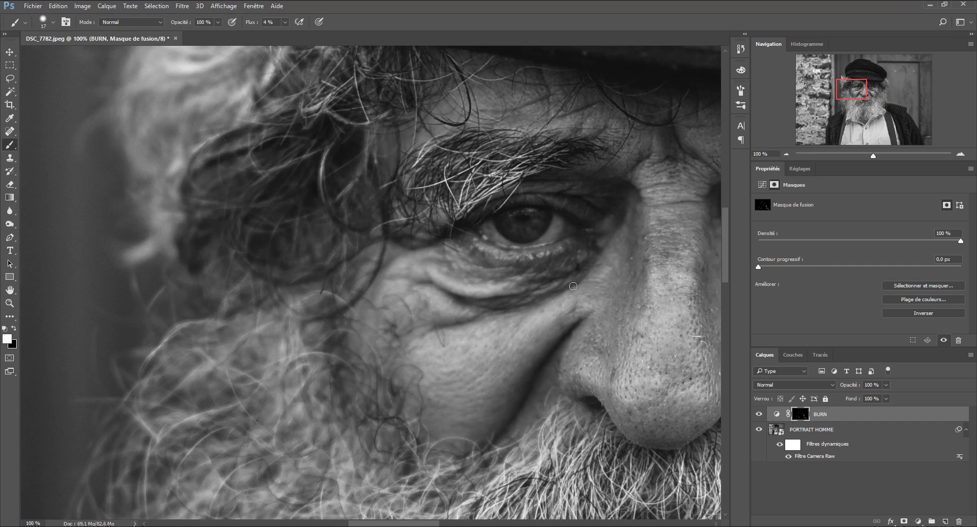
pyautogui.moveTo(573, 286); pyautogui.dragTo(360, 246)
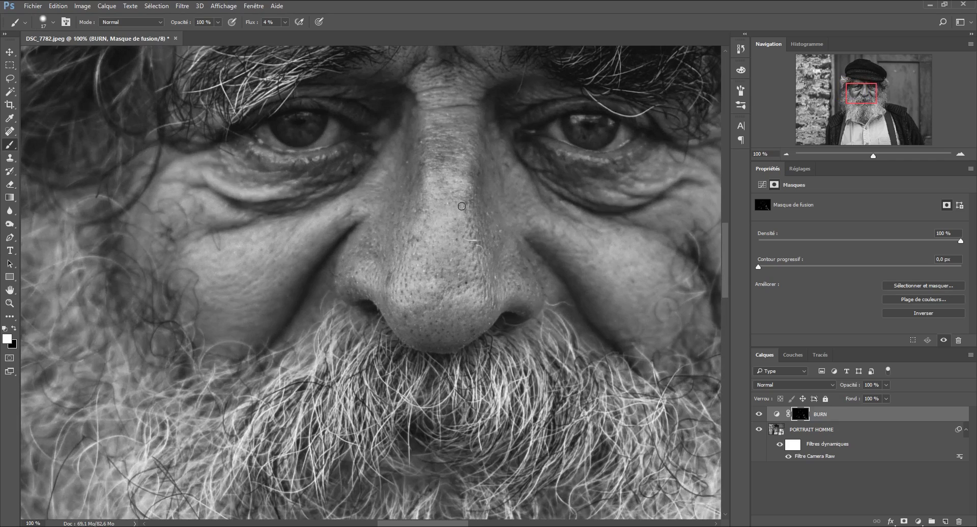
# Step: Enlarge the brush to 50 px, lower its opacity to 40%, and burn the shadows beside the nose and inner eye corners
pyautogui.keyDown('alt'); pyautogui.rightClick(447, 262); pyautogui.keyUp('alt')
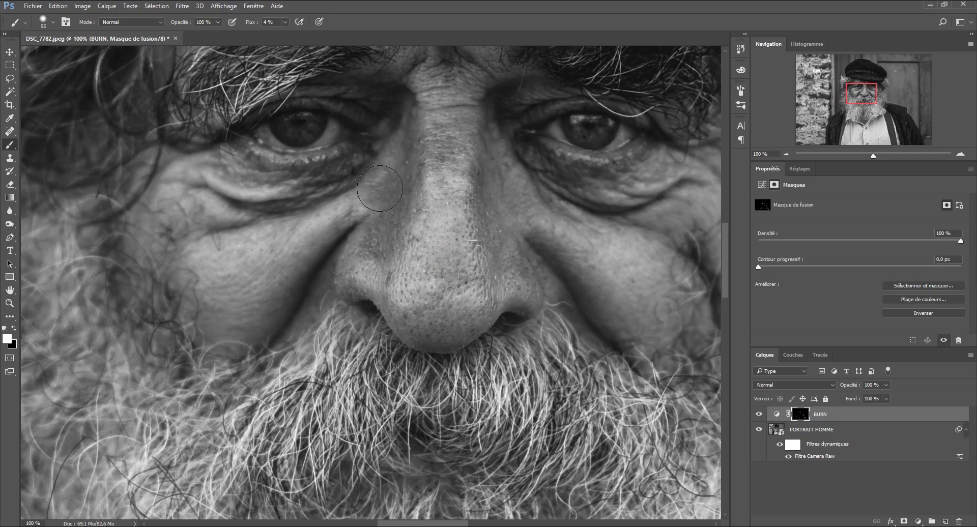
pyautogui.click(218, 22)
pyautogui.moveTo(218, 34); pyautogui.dragTo(193, 33)
pyautogui.moveTo(873, 156); pyautogui.dragTo(877, 156)
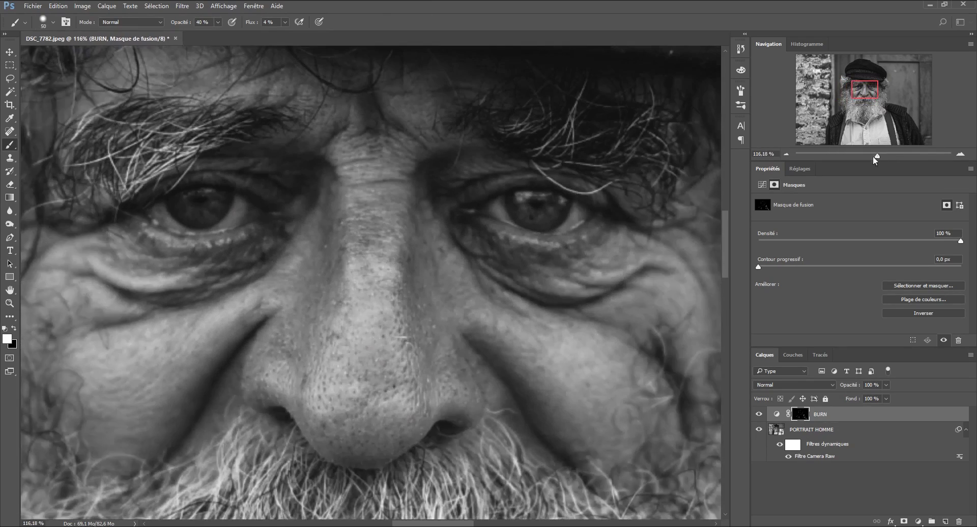
pyautogui.moveTo(503, 299); pyautogui.dragTo(388, 316)
pyautogui.keyDown('alt'); pyautogui.rightClick(256, 210); pyautogui.keyUp('alt')
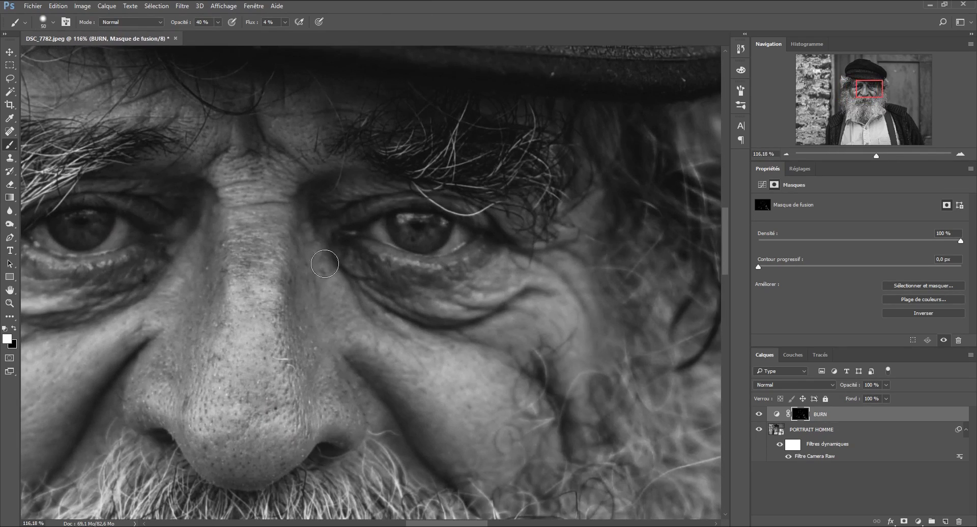
# Step: View the BURN mask alone and paint out the stray bright line under the eye in black at 100% opacity and flow
pyautogui.click(786, 155)
pyautogui.click(786, 155)
pyautogui.click(787, 154)
pyautogui.click(787, 154)
pyautogui.keyDown('alt'); pyautogui.click(801, 415); pyautogui.keyUp('alt')
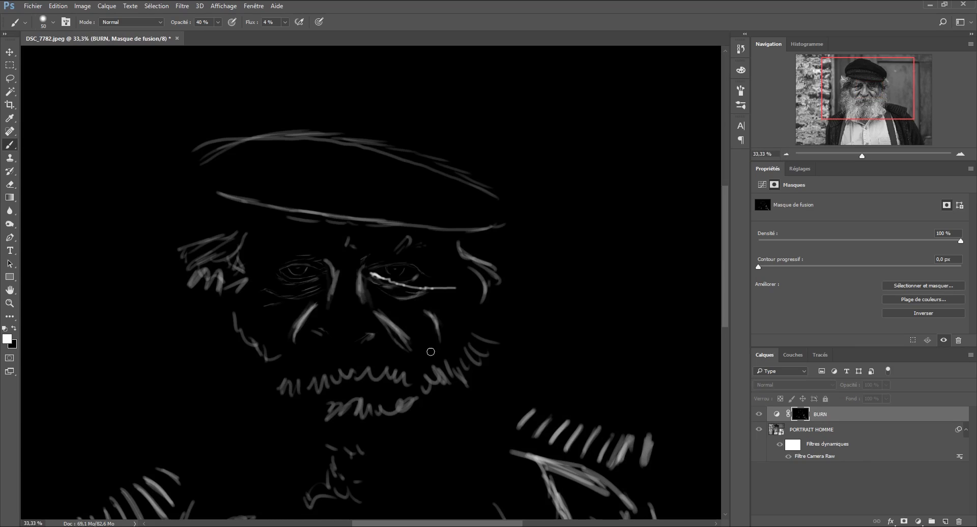
pyautogui.press('x')
pyautogui.moveTo(218, 22)
pyautogui.mouseDown()
pyautogui.moveTo(279, 49)
pyautogui.moveTo(333, 33)
pyautogui.mouseUp()
pyautogui.click(285, 22)
pyautogui.moveTo(461, 287); pyautogui.dragTo(382, 277)
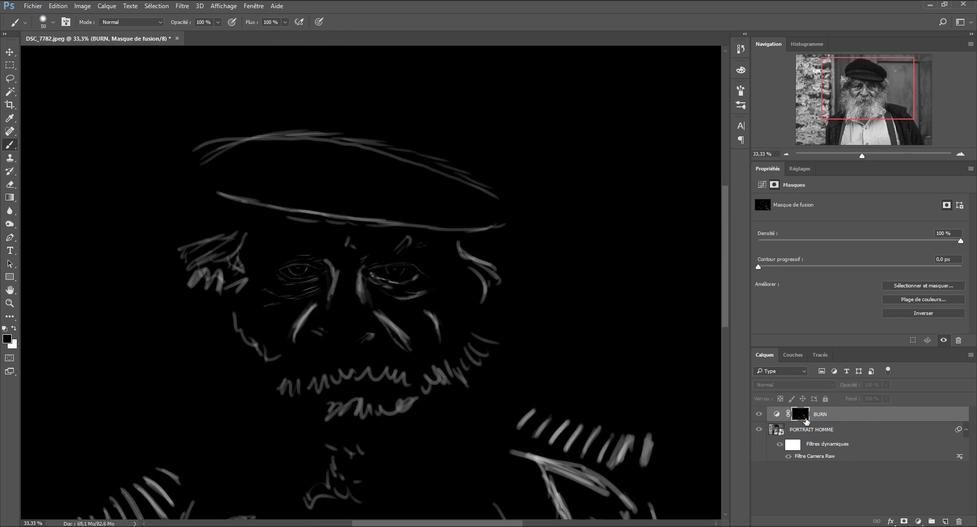
pyautogui.keyDown('alt'); pyautogui.click(807, 421); pyautogui.keyUp('alt')
pyautogui.scroll(5, 432, 163)
pyautogui.press('x')
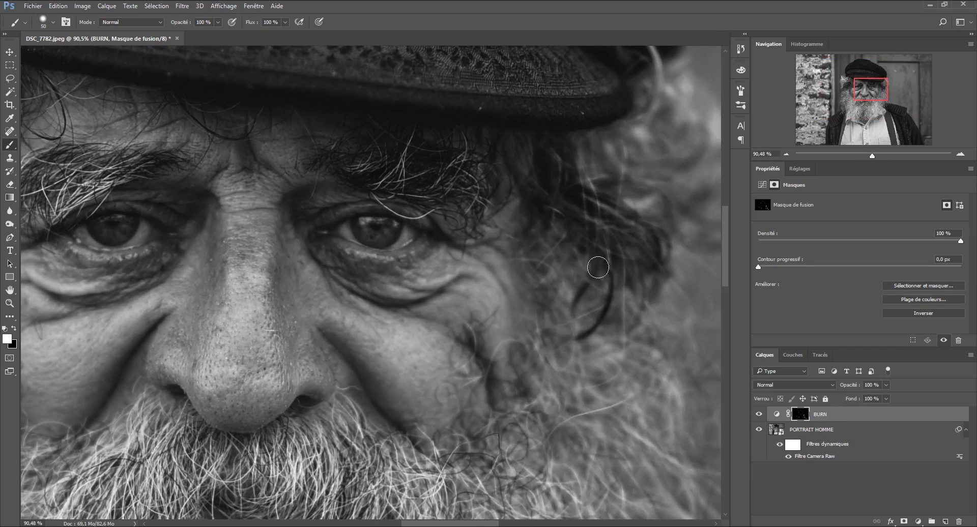
# Step: Reinforce the BURN mask strokes on the cheek folds, side hair and ribbed jacket shoulder, and inspect the mask alone
pyautogui.click(787, 153)
pyautogui.click(786, 153)
pyautogui.click(787, 153)
pyautogui.click(786, 153)
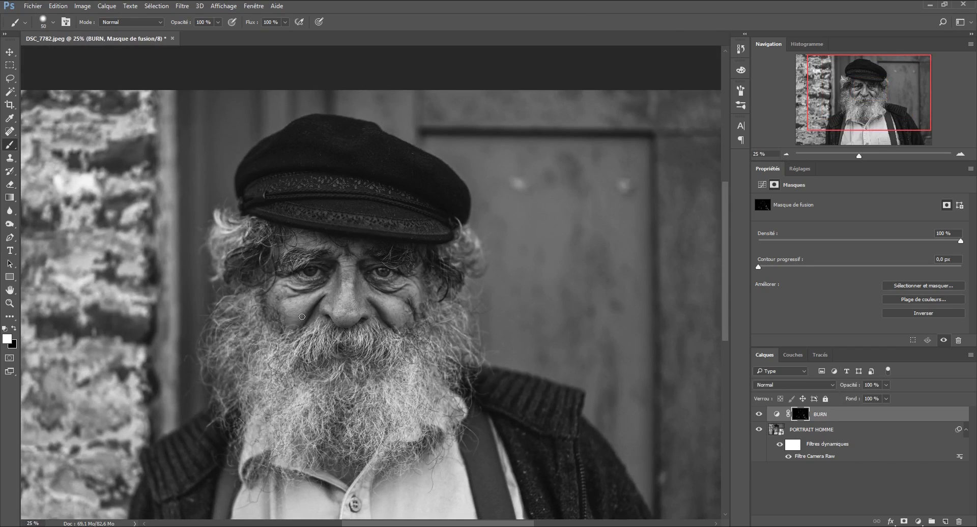
pyautogui.moveTo(496, 371); pyautogui.dragTo(496, 273)
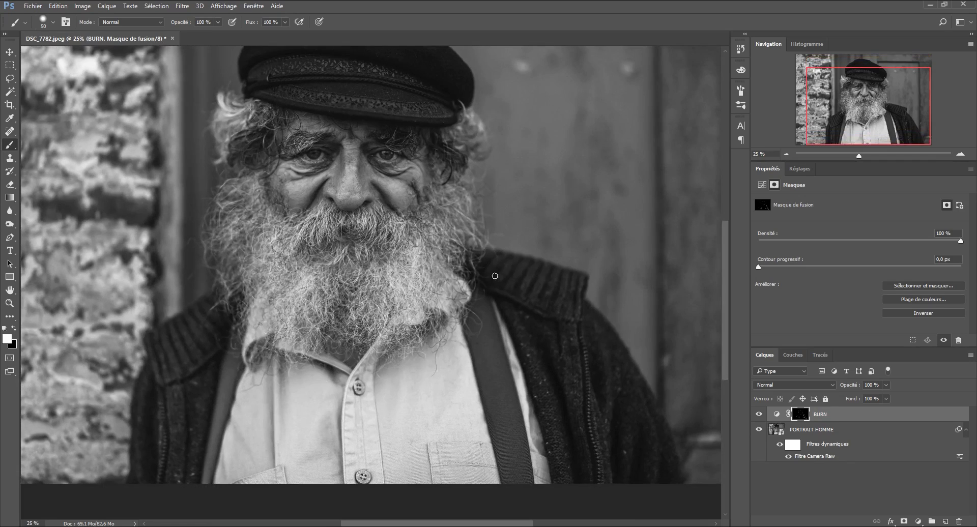
pyautogui.press('x')
pyautogui.press('x')
pyautogui.press('x')
pyautogui.press('x')
pyautogui.press('x')
pyautogui.keyDown('alt'); pyautogui.click(802, 414); pyautogui.keyUp('alt')
pyautogui.keyDown('alt'); pyautogui.click(802, 415); pyautogui.keyUp('alt')
pyautogui.scroll(2, 563, 201)
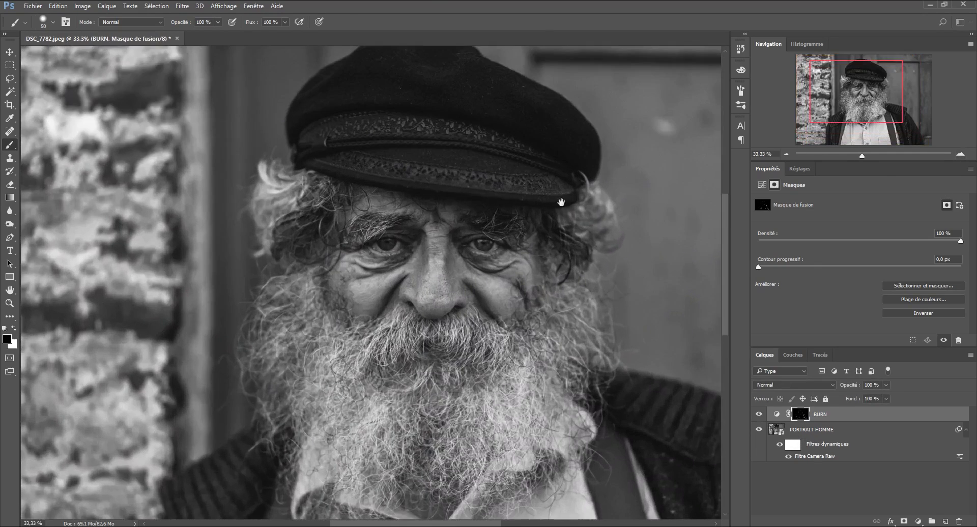
# Step: Set the brush to 98 px with 22% hardness and burn the crown of the cap with white strokes
pyautogui.press('x')
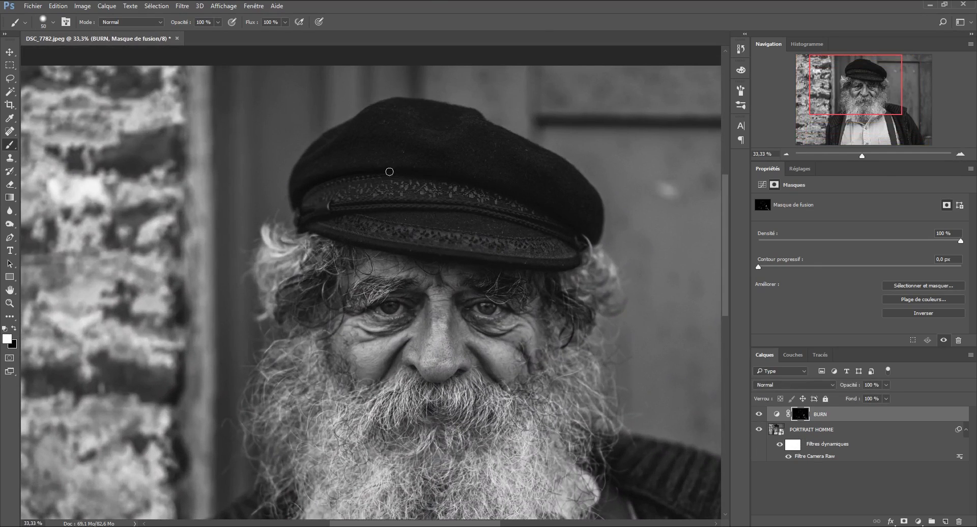
pyautogui.press('x')
pyautogui.click(59, 22)
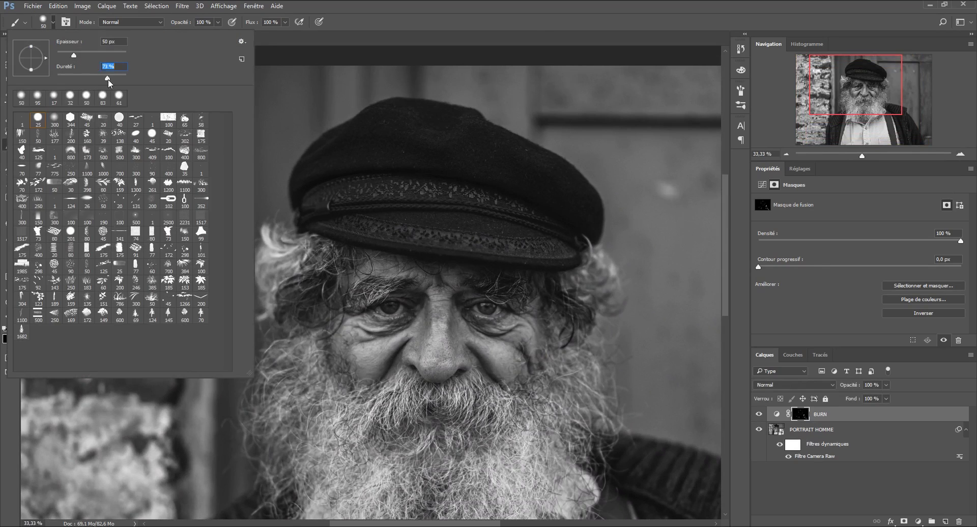
pyautogui.click(317, 144)
pyautogui.press('x')
pyautogui.click(48, 22)
pyautogui.click(367, 148)
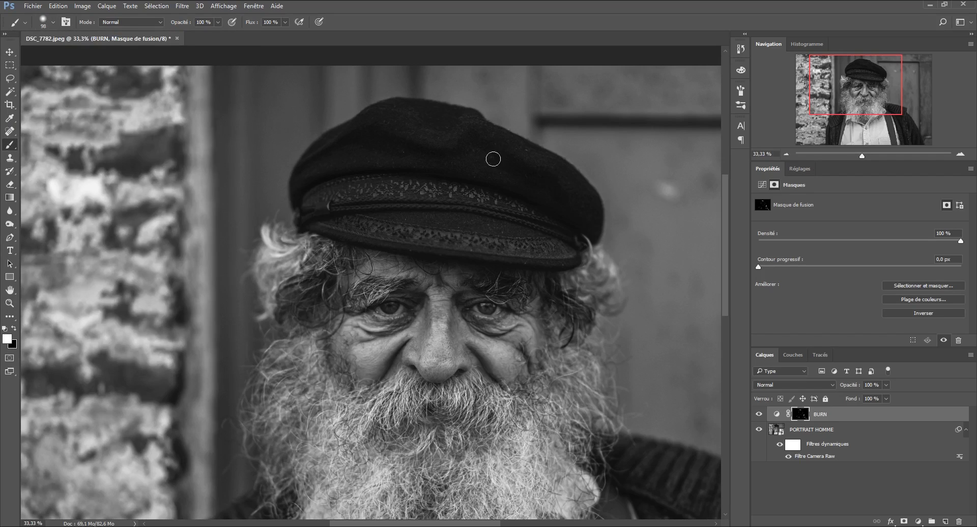
# Step: Step back to an earlier brush stroke in the history, and set the brush flow to 4% and opacity to 60%
pyautogui.click(741, 49)
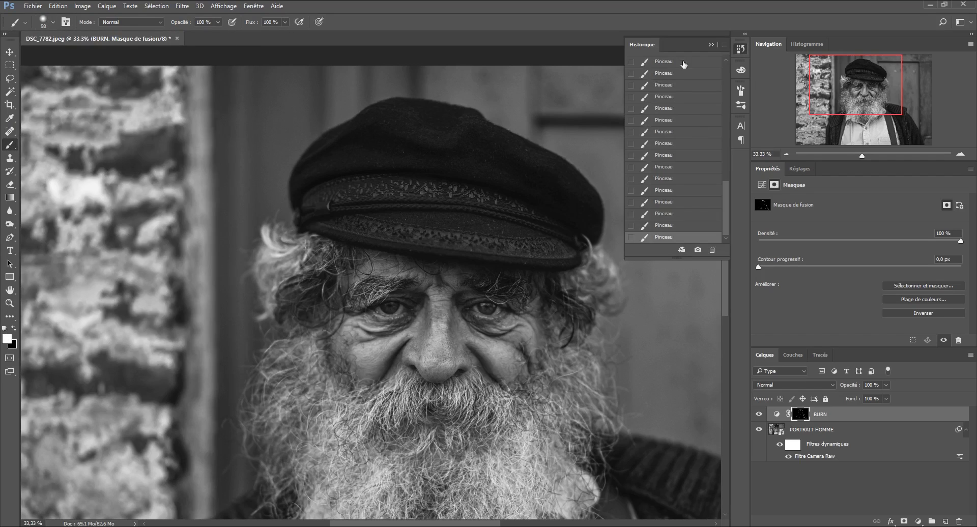
pyautogui.click(664, 61)
pyautogui.keyDown('alt'); pyautogui.click(800, 414); pyautogui.keyUp('alt')
pyautogui.write('4')
pyautogui.press('Return')
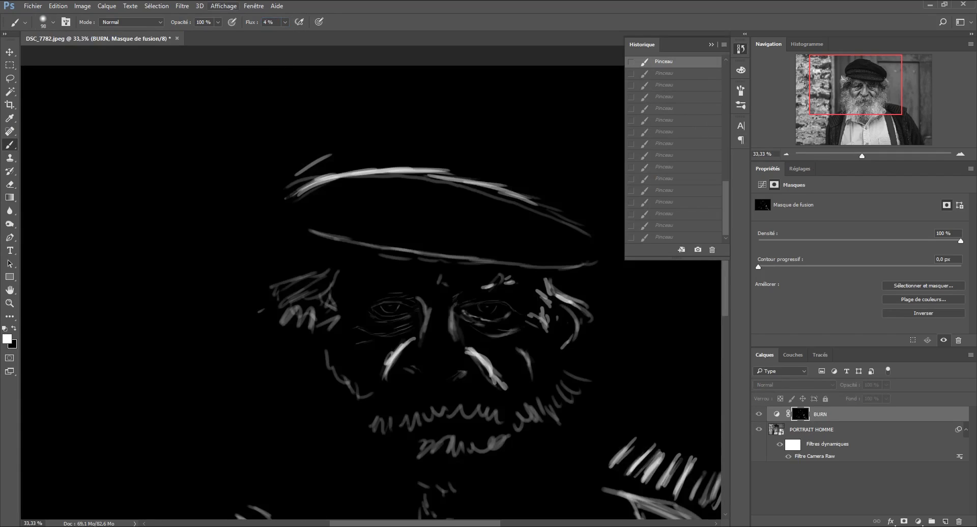
pyautogui.click(209, 22)
pyautogui.write('60')
pyautogui.press('Return')
pyautogui.keyDown('alt'); pyautogui.click(800, 415); pyautogui.keyUp('alt')
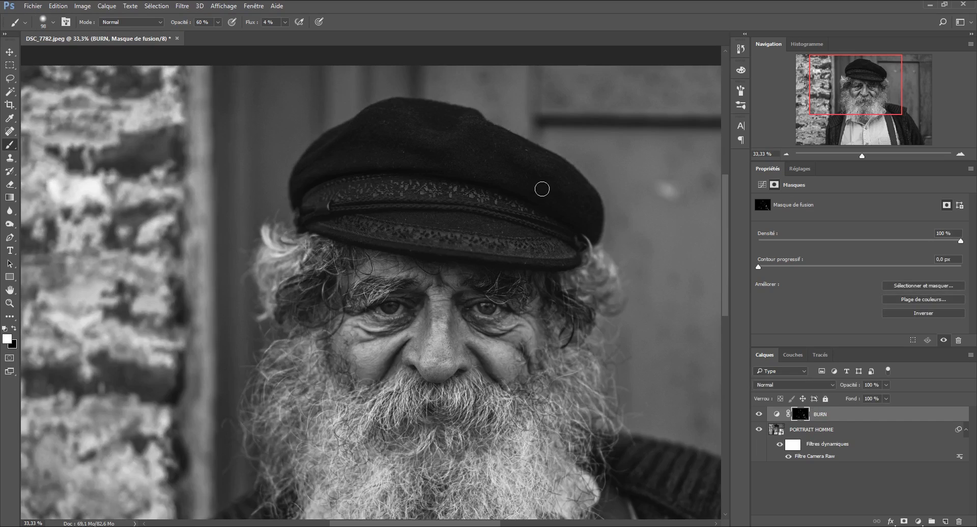
# Step: Reduce the brush to 30 px and burn the details of the cap's decorated band and brim
pyautogui.click(43, 22)
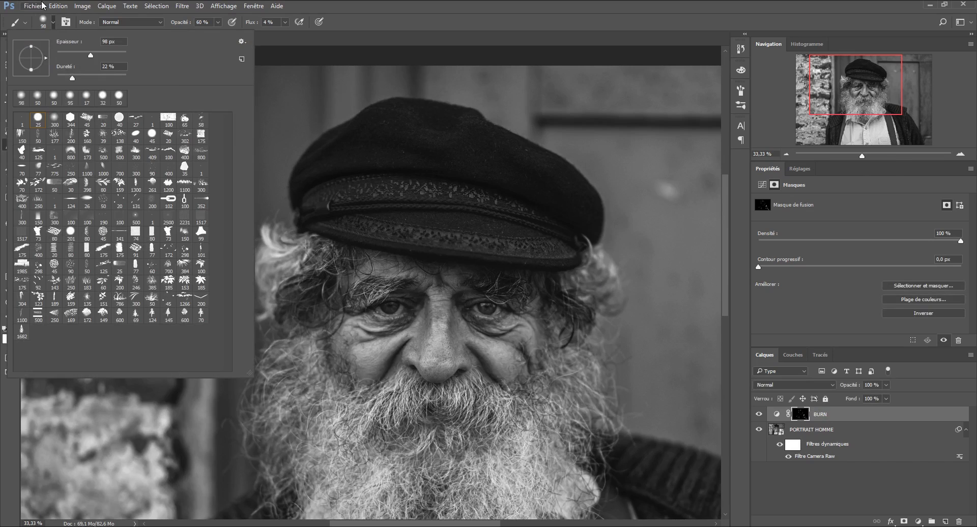
pyautogui.moveTo(91, 55); pyautogui.dragTo(81, 55)
pyautogui.click(356, 23)
pyautogui.moveTo(862, 157); pyautogui.dragTo(875, 157)
pyautogui.moveTo(594, 168); pyautogui.dragTo(386, 260)
pyautogui.click(53, 22)
pyautogui.moveTo(81, 55); pyautogui.dragTo(67, 55)
pyautogui.press('Return')
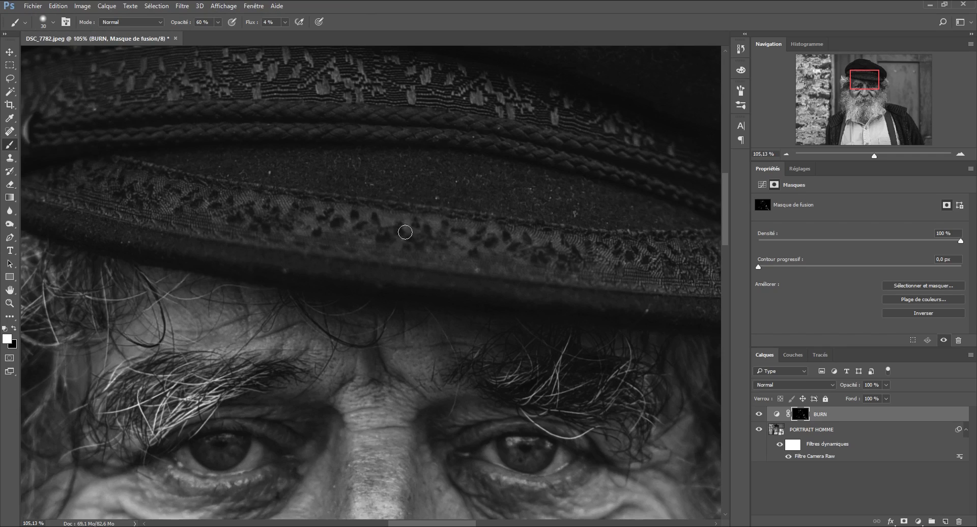
pyautogui.moveTo(633, 255)
pyautogui.mouseDown()
pyautogui.moveTo(514, 248)
pyautogui.moveTo(559, 185)
pyautogui.mouseUp()
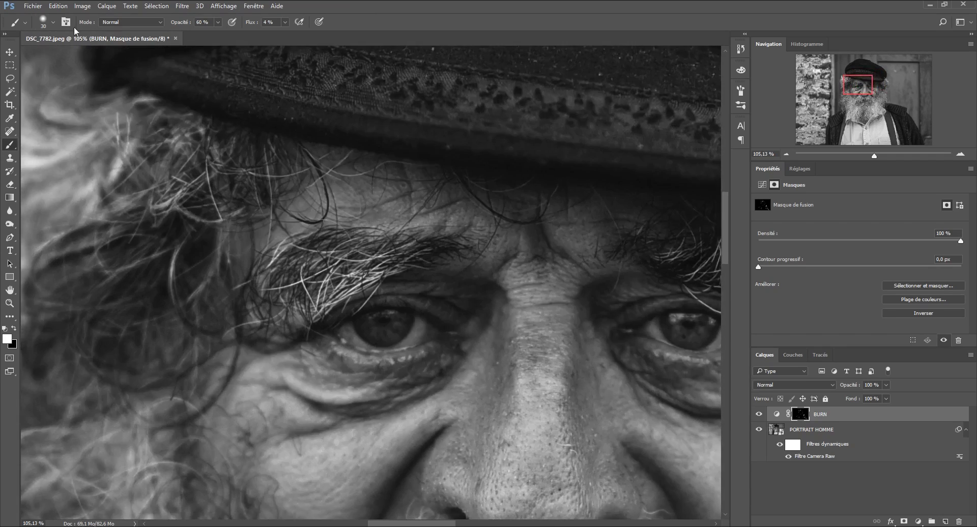
# Step: Set the brush to 14 px and burn the fine lines around the eyebrows, eyes and forehead
pyautogui.click(53, 21)
pyautogui.click(338, 209)
pyautogui.click(53, 22)
pyautogui.write('14')
pyautogui.press('Return')
pyautogui.moveTo(503, 292)
pyautogui.mouseDown()
pyautogui.moveTo(484, 255)
pyautogui.moveTo(427, 256)
pyautogui.mouseUp()
# Step: Burn the shadows between the moustache and beard hairs, enlarging the brush to 54 px for the lower beard
pyautogui.scroll(-5, 517, 244)
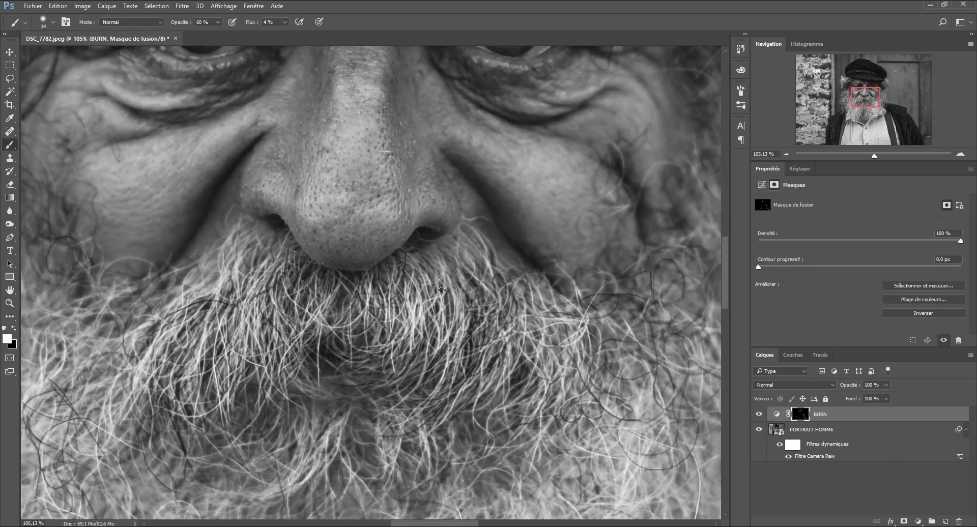
pyautogui.moveTo(513, 373); pyautogui.dragTo(456, 301)
pyautogui.moveTo(272, 384); pyautogui.dragTo(399, 285)
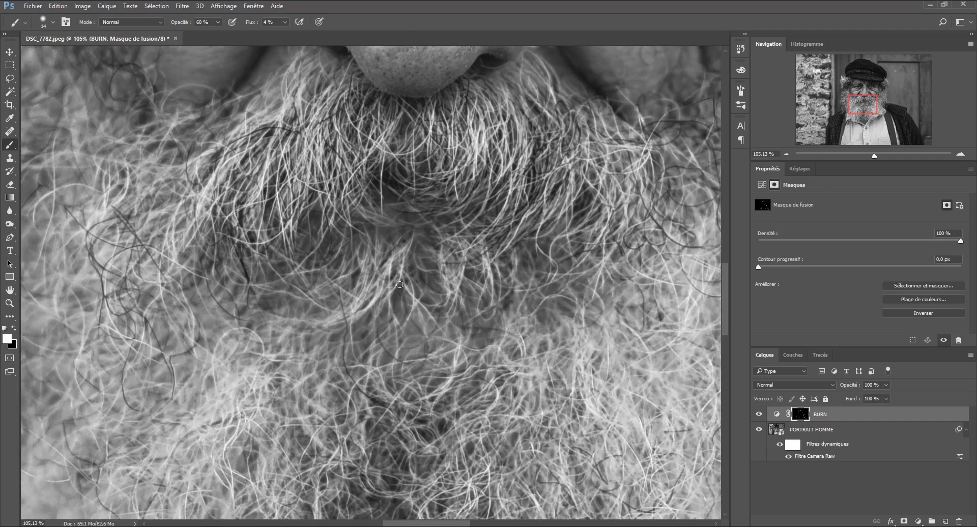
pyautogui.click(53, 23)
pyautogui.moveTo(60, 51); pyautogui.dragTo(67, 51)
pyautogui.click(435, 286)
pyautogui.moveTo(462, 344); pyautogui.dragTo(454, 192)
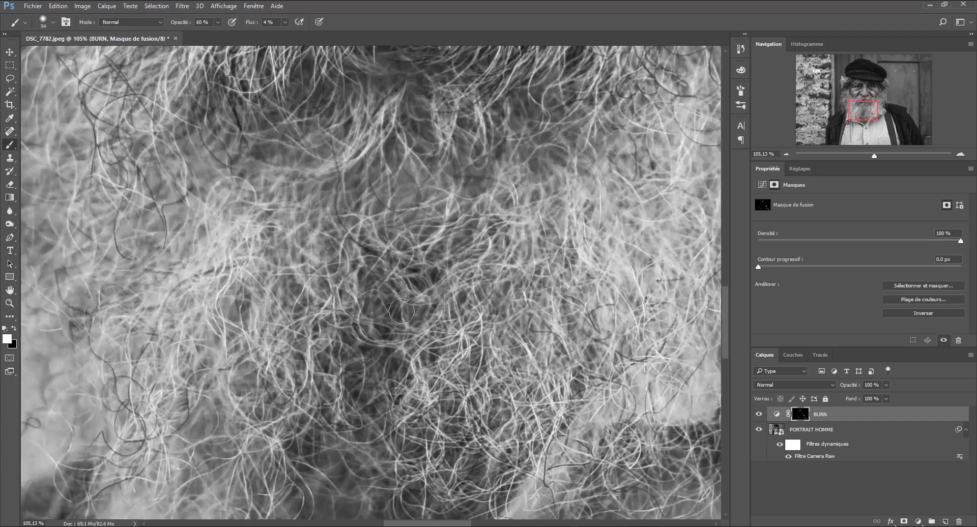
# Step: Burn the beard's outer edges, the collar area and the side hair with the 54 px brush, and inspect the mask alone
pyautogui.moveTo(874, 155); pyautogui.dragTo(862, 106)
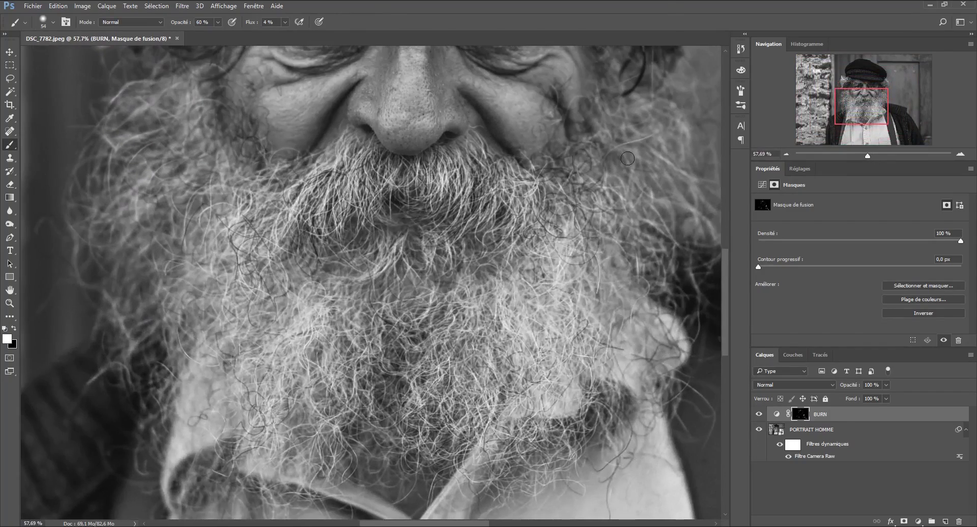
pyautogui.moveTo(704, 359); pyautogui.dragTo(652, 260)
pyautogui.moveTo(331, 264); pyautogui.dragTo(605, 313)
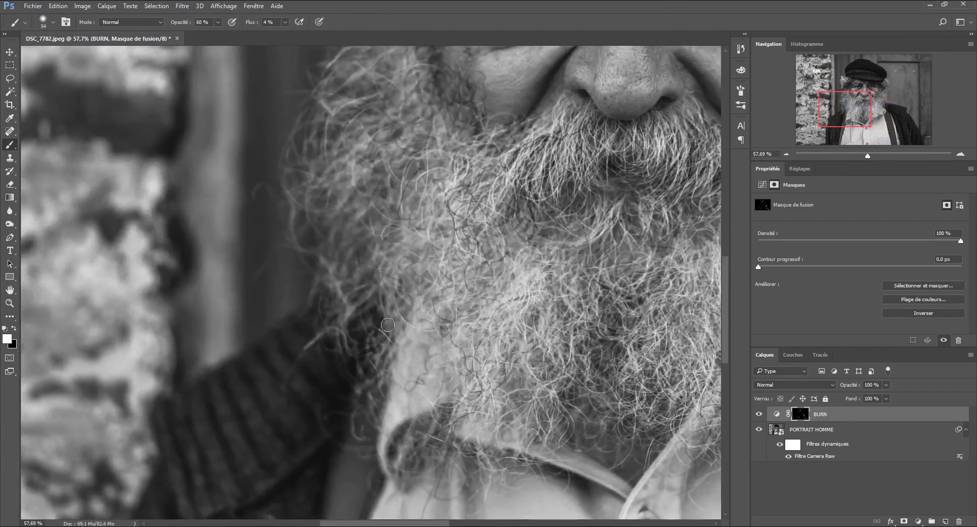
pyautogui.moveTo(512, 154); pyautogui.dragTo(358, 311)
pyautogui.moveTo(295, 151)
pyautogui.mouseDown()
pyautogui.moveTo(338, 267)
pyautogui.moveTo(331, 280)
pyautogui.mouseUp()
pyautogui.moveTo(334, 213)
pyautogui.mouseDown()
pyautogui.moveTo(627, 365)
pyautogui.moveTo(530, 191)
pyautogui.mouseUp()
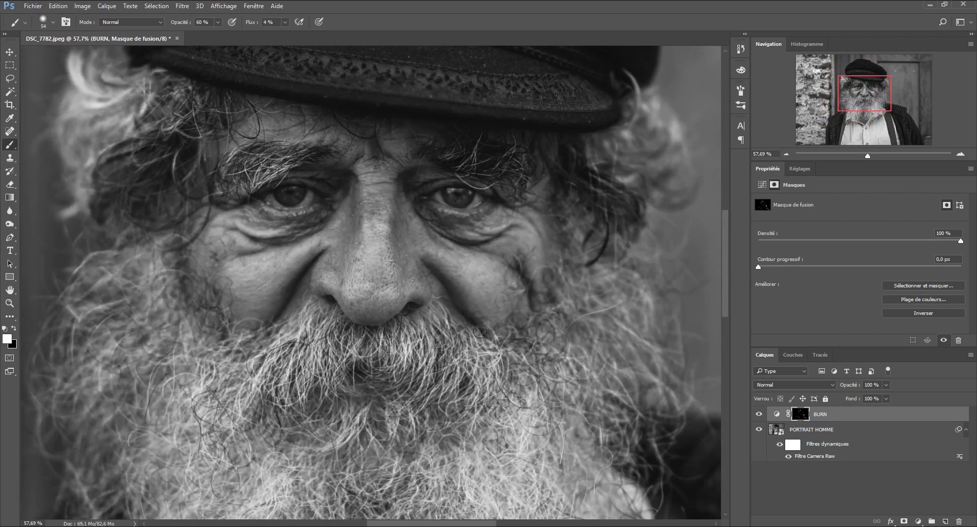
pyautogui.keyDown('alt'); pyautogui.click(802, 415); pyautogui.keyUp('alt')
pyautogui.keyDown('alt'); pyautogui.click(802, 415); pyautogui.keyUp('alt')
# Step: Set the brush to 14 px and strengthen the white iris outline of the image's left eye directly on the BURN mask
pyautogui.moveTo(868, 155); pyautogui.dragTo(879, 155)
pyautogui.scroll(3, 521, 232)
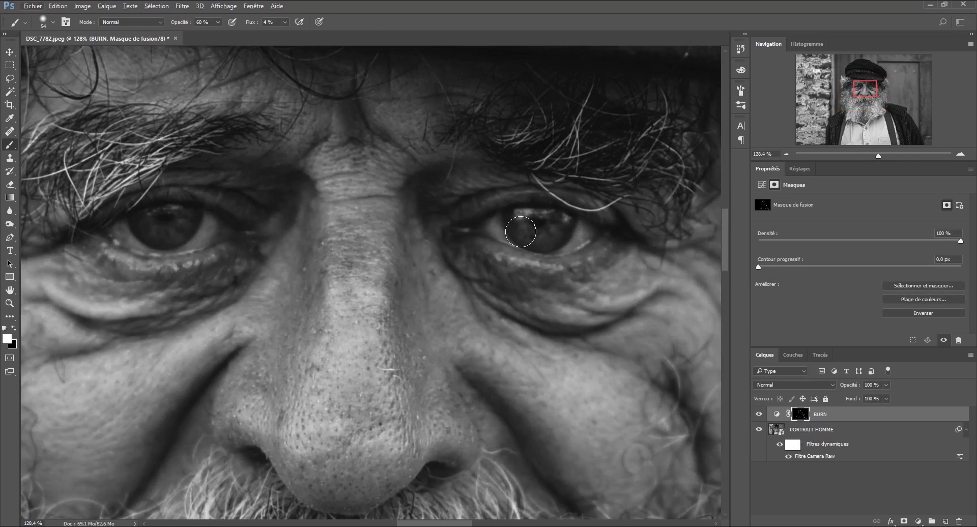
pyautogui.click(53, 22)
pyautogui.write('14')
pyautogui.press('Return')
pyautogui.hscroll(-4, 463, 239)
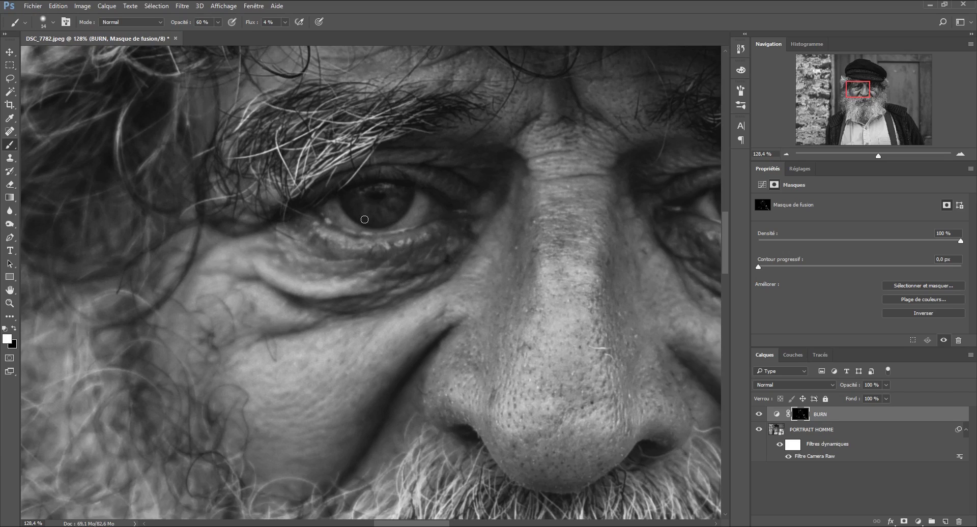
pyautogui.press('x')
pyautogui.press('x')
pyautogui.keyDown('alt'); pyautogui.click(800, 414); pyautogui.keyUp('alt')
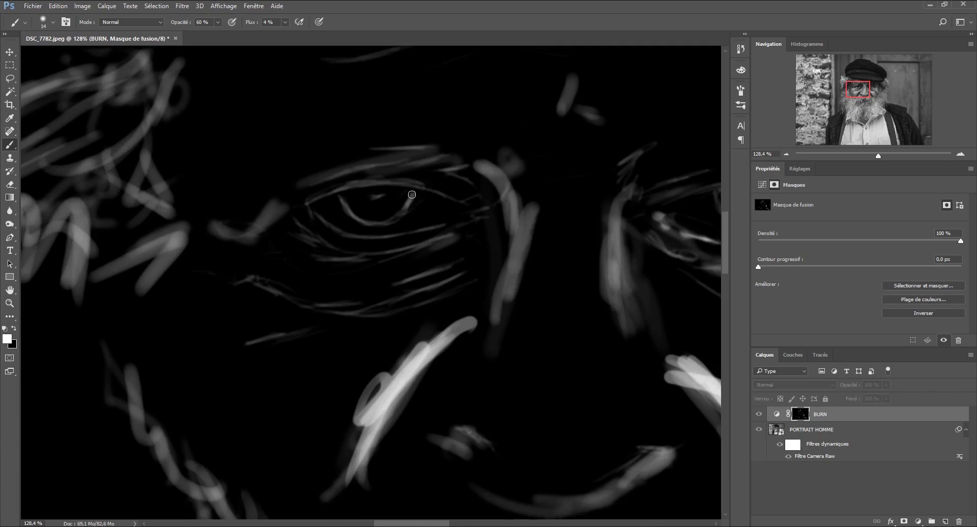
pyautogui.moveTo(342, 196); pyautogui.dragTo(416, 188)
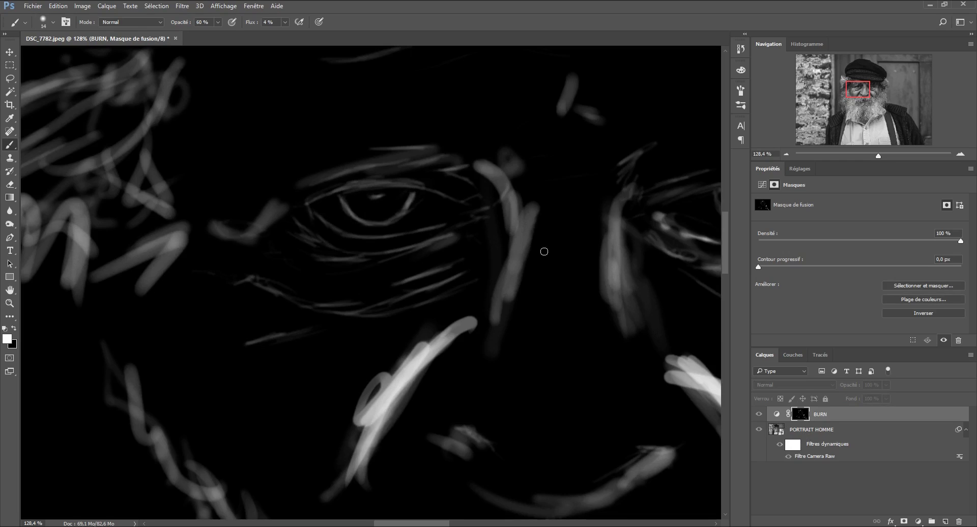
# Step: Strengthen the iris outline of the image's right eye directly on the BURN mask, and return to the normal image view
pyautogui.moveTo(617, 308); pyautogui.dragTo(286, 297)
pyautogui.moveTo(362, 182)
pyautogui.mouseDown()
pyautogui.moveTo(440, 176)
pyautogui.moveTo(439, 203)
pyautogui.mouseUp()
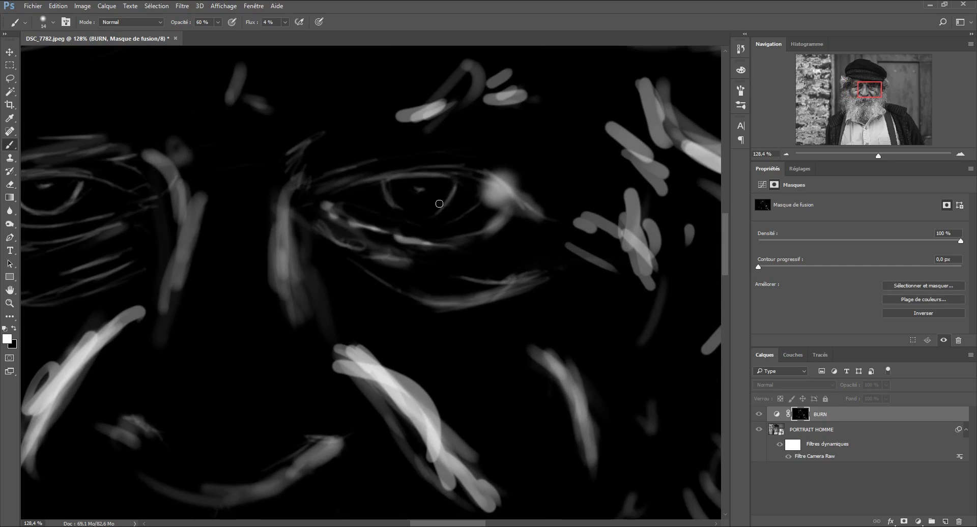
pyautogui.keyDown('alt'); pyautogui.click(801, 414); pyautogui.keyUp('alt')
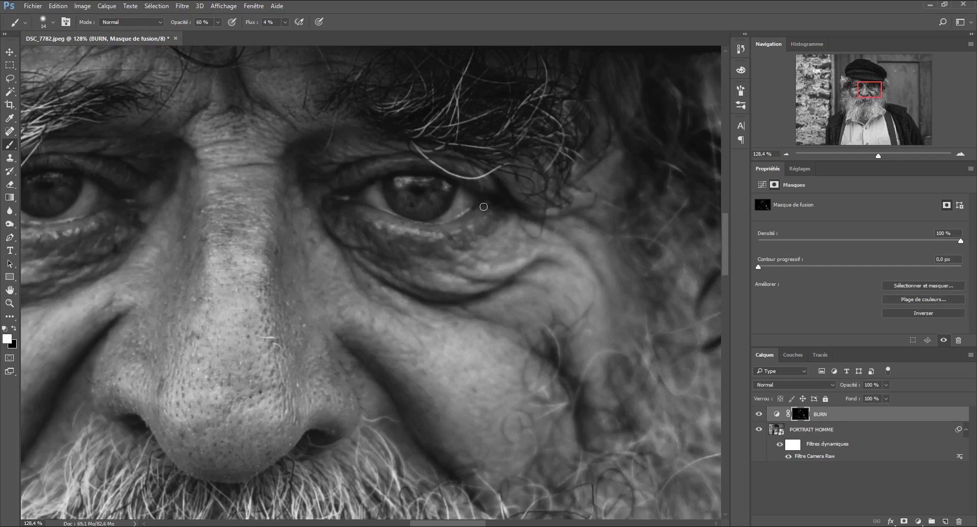
pyautogui.scroll(-4, 402, 291)
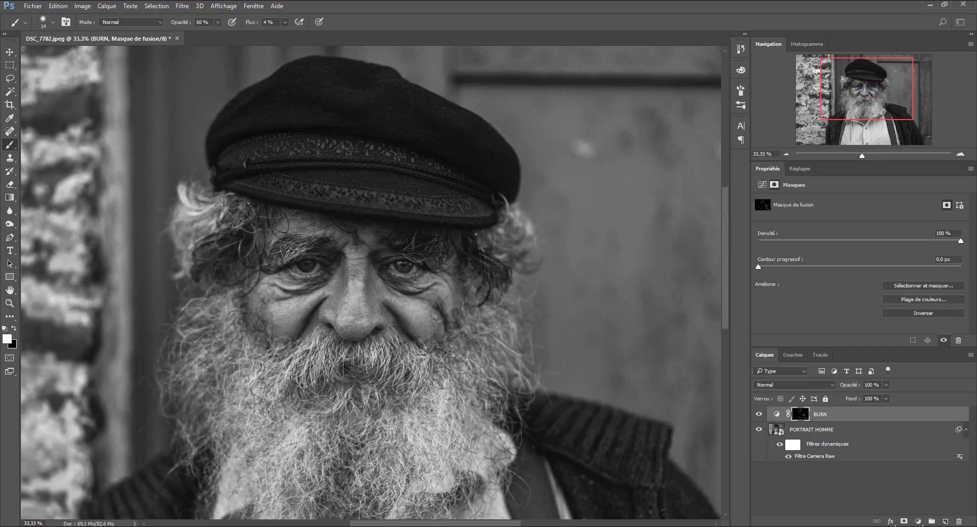
# Step: Set the brush size to 48 px for the larger areas of the portrait
pyautogui.moveTo(863, 156)
pyautogui.mouseDown()
pyautogui.moveTo(896, 155)
pyautogui.moveTo(864, 155)
pyautogui.mouseUp()
pyautogui.click(53, 22)
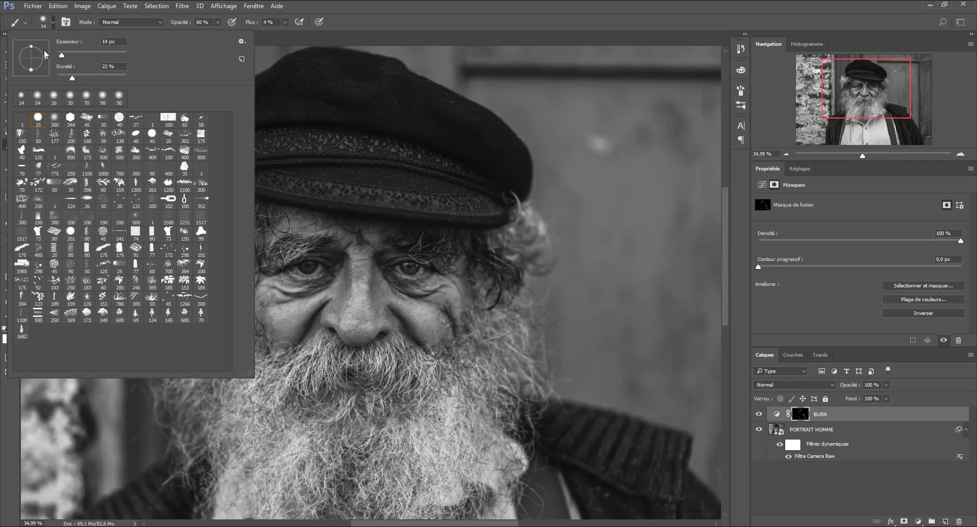
pyautogui.click(71, 56)
pyautogui.press('Return')
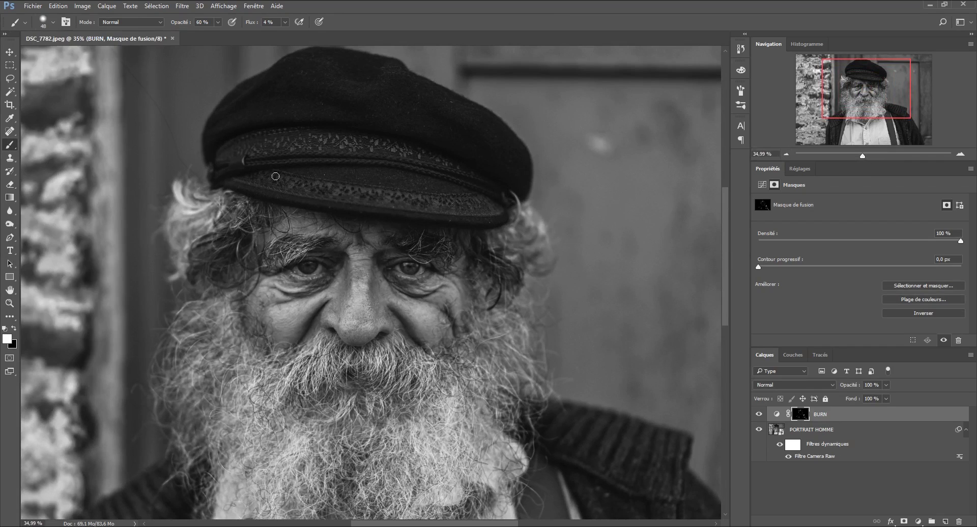
# Step: Check the BURN mask and layer visibility, and examine the burned shirt, collar and jacket
pyautogui.moveTo(606, 377); pyautogui.dragTo(544, 157)
pyautogui.keyDown('alt'); pyautogui.click(801, 416); pyautogui.keyUp('alt')
pyautogui.keyDown('alt'); pyautogui.click(794, 422); pyautogui.keyUp('alt')
pyautogui.click(760, 414)
pyautogui.click(809, 414)
pyautogui.moveTo(459, 276); pyautogui.dragTo(435, 149)
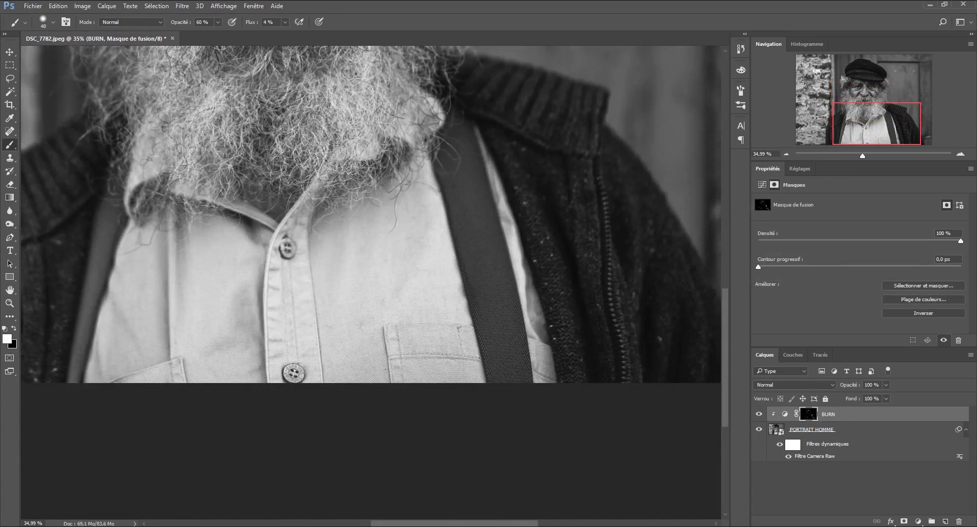
pyautogui.moveTo(331, 179); pyautogui.dragTo(396, 245)
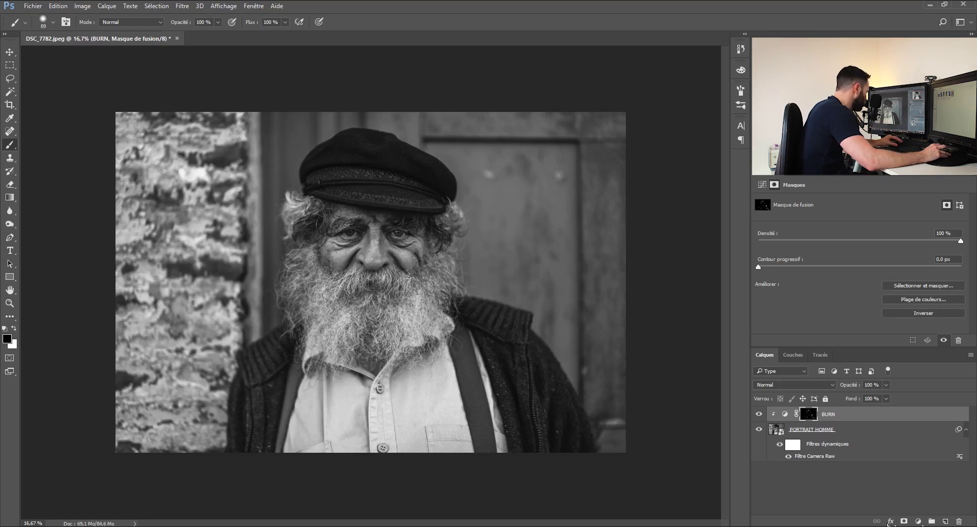
# Step: Add a Curves adjustment layer above BURN and name it DODGE
pyautogui.click(920, 521)
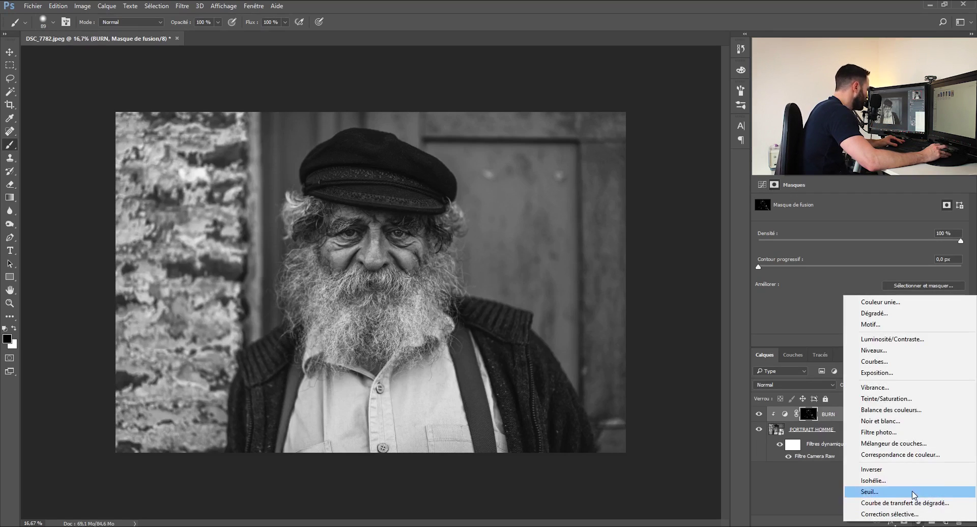
pyautogui.click(897, 362)
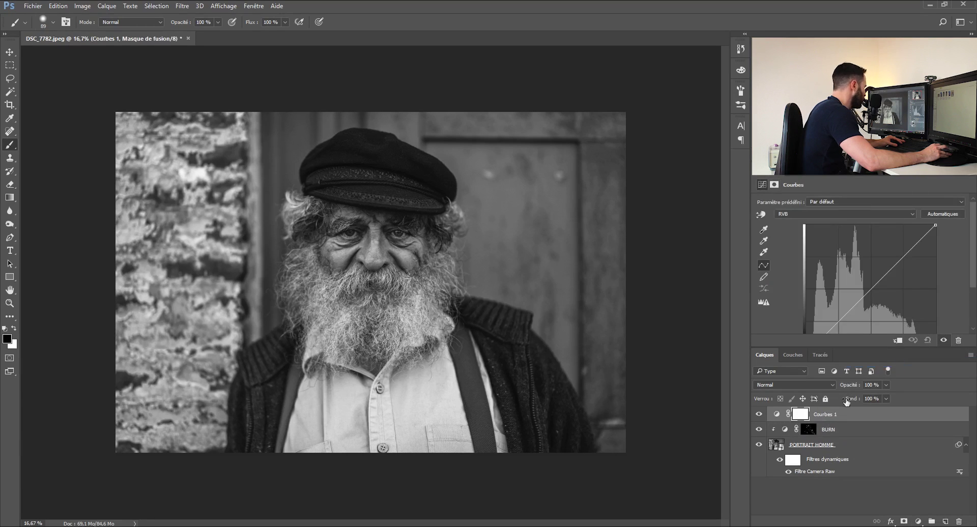
pyautogui.doubleClick(825, 414)
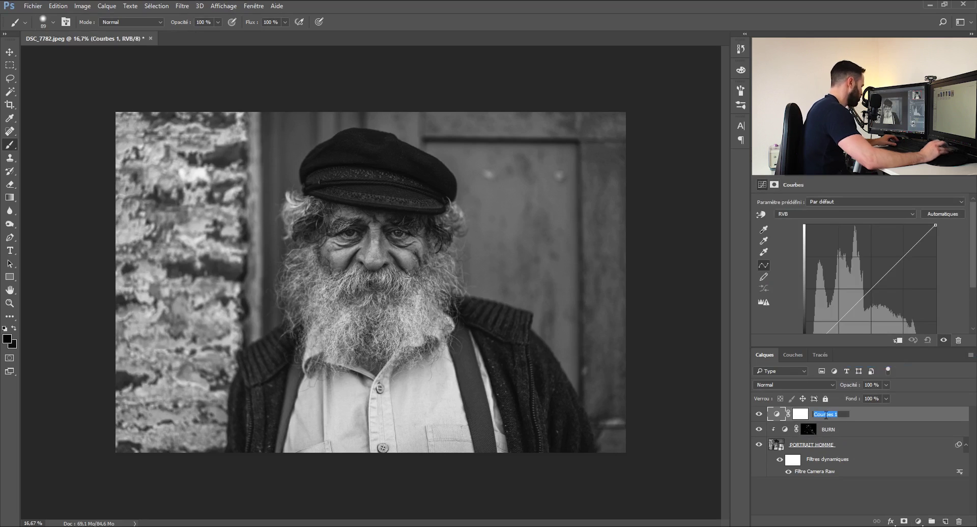
pyautogui.write('DODGE')
pyautogui.press('Return')
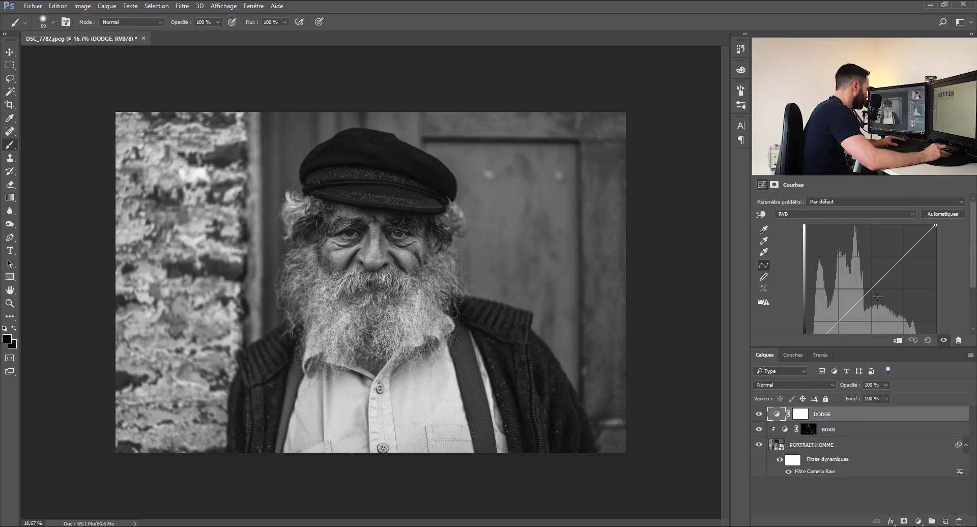
# Step: Brighten the midtones of the DODGE curve with a point at input 128 and output 160
pyautogui.moveTo(872, 290); pyautogui.dragTo(872, 273)
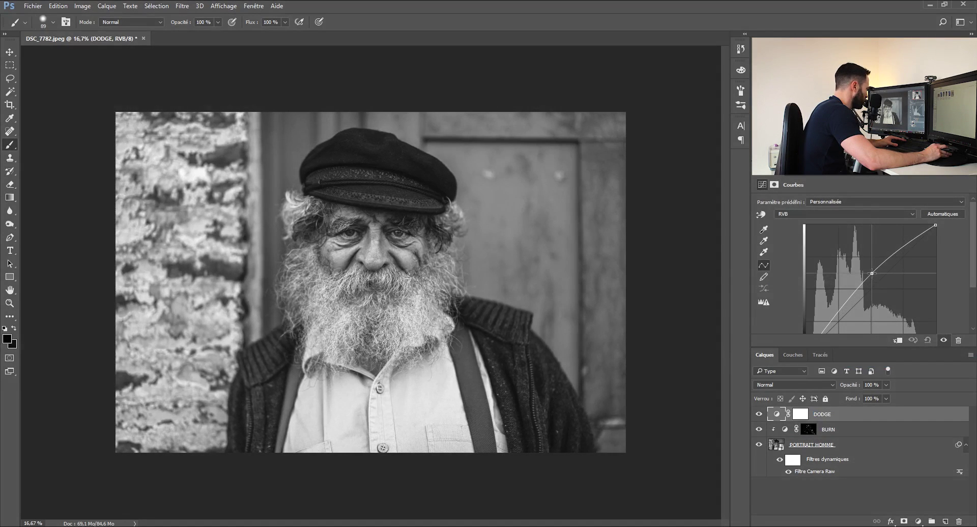
pyautogui.scroll(-2, 949, 316)
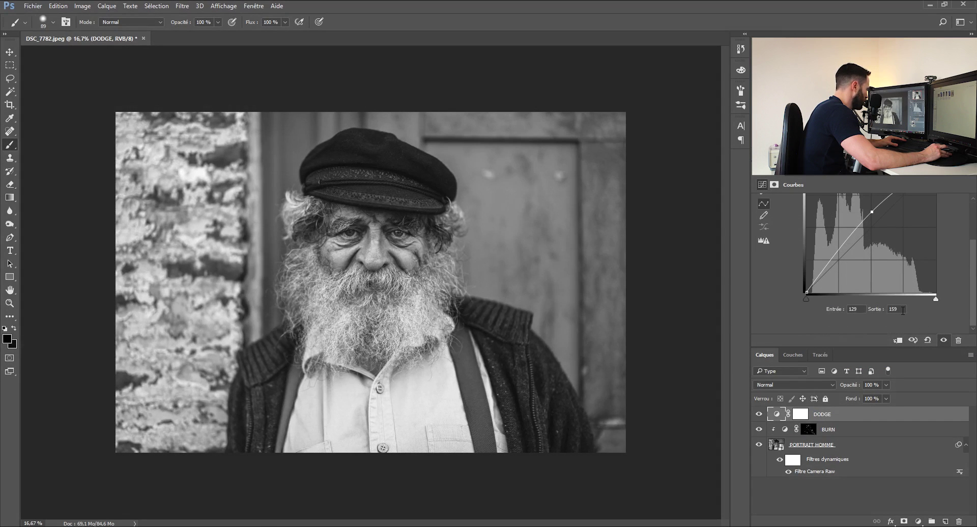
pyautogui.write('160')
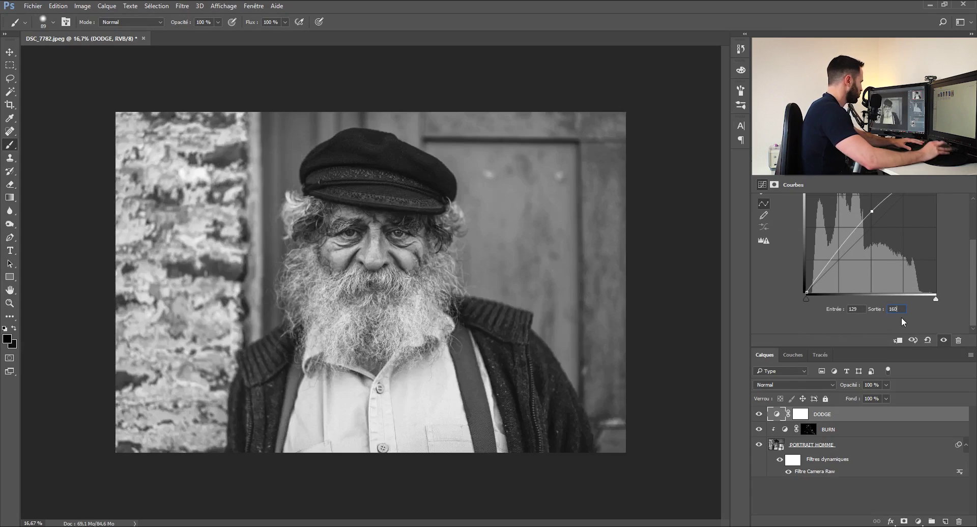
pyautogui.doubleClick(854, 309)
pyautogui.write('11')
pyautogui.press('Return')
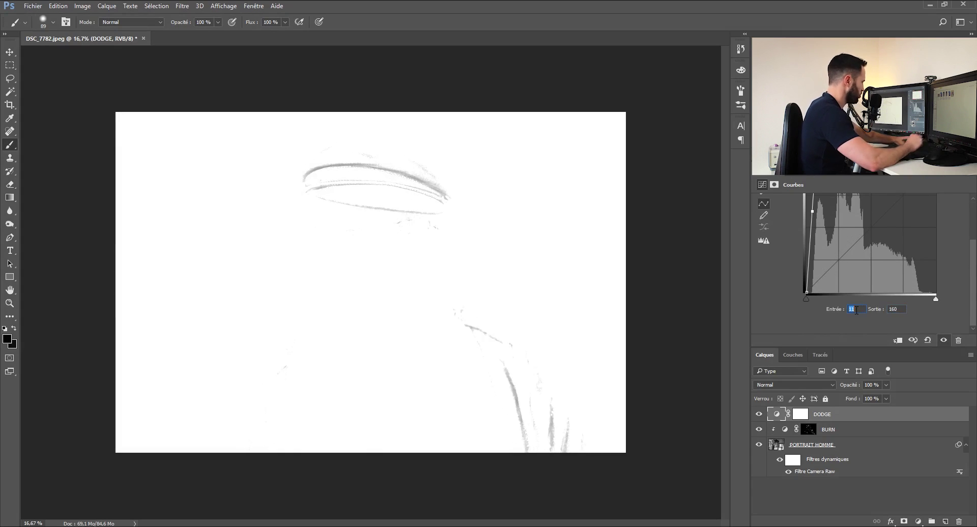
pyautogui.write('128')
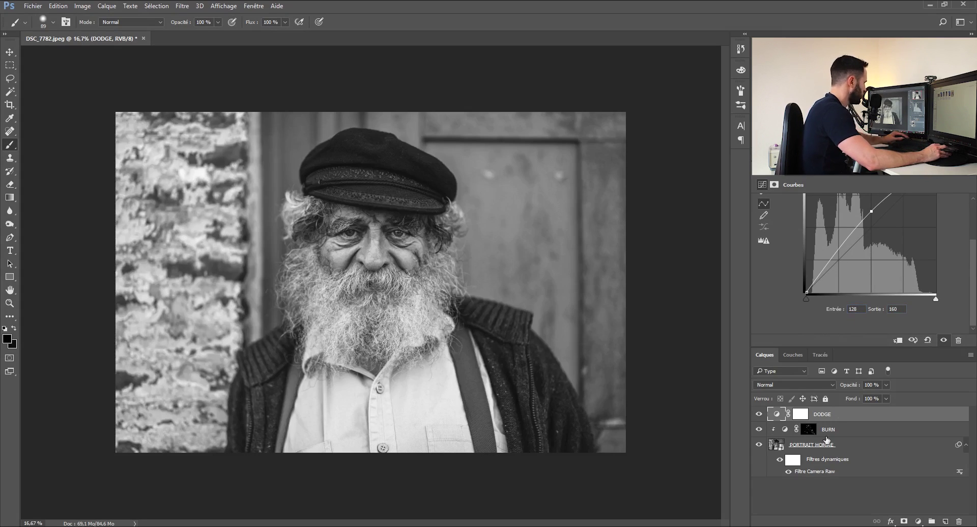
# Step: Compare the portrait with and without the DODGE curve's brightening
pyautogui.click(832, 429)
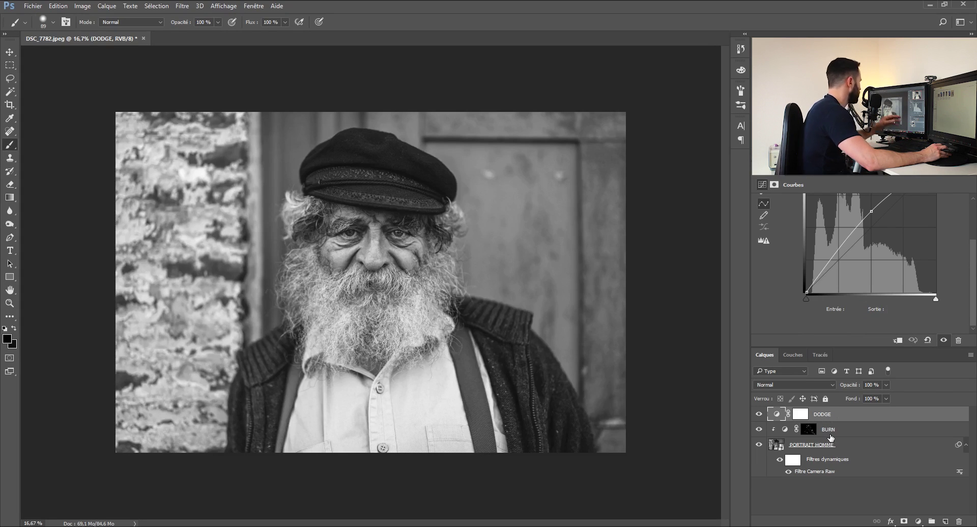
pyautogui.click(758, 415)
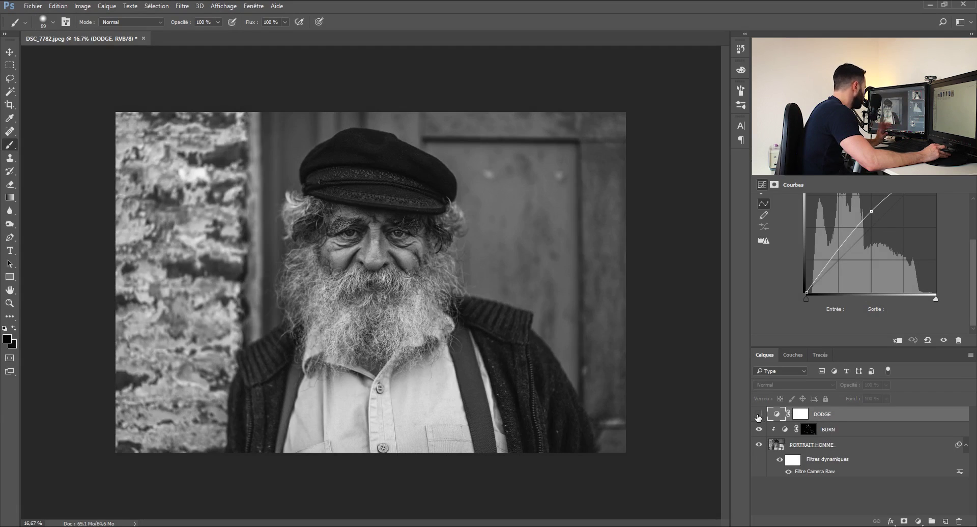
pyautogui.click(758, 416)
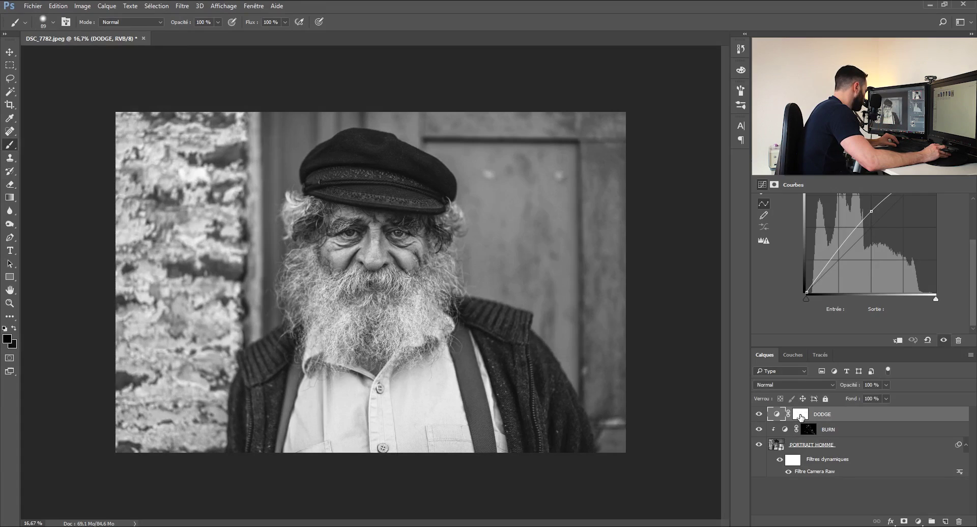
# Step: Fill the DODGE layer mask with the black foreground colour at 100% opacity in Normal mode
pyautogui.click(801, 415)
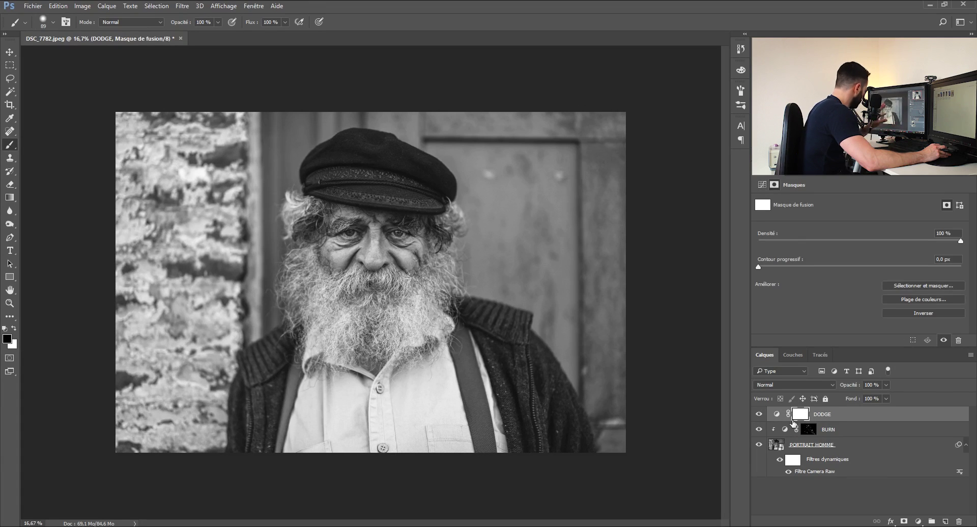
pyautogui.click(58, 6)
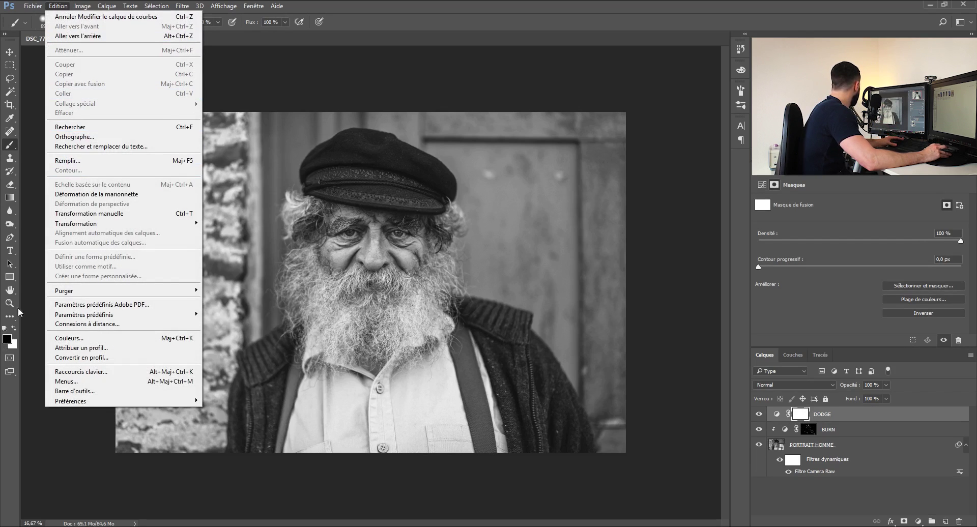
pyautogui.click(77, 161)
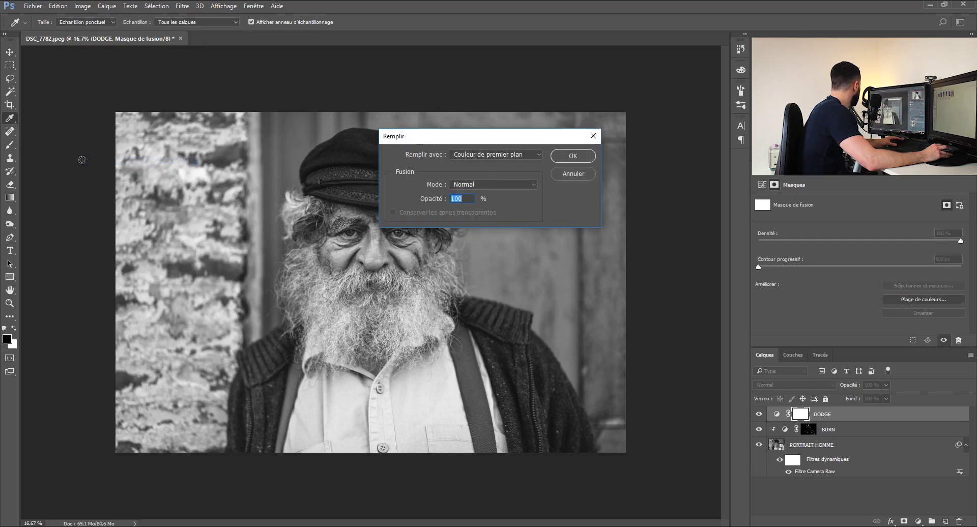
pyautogui.click(573, 156)
pyautogui.press('v')
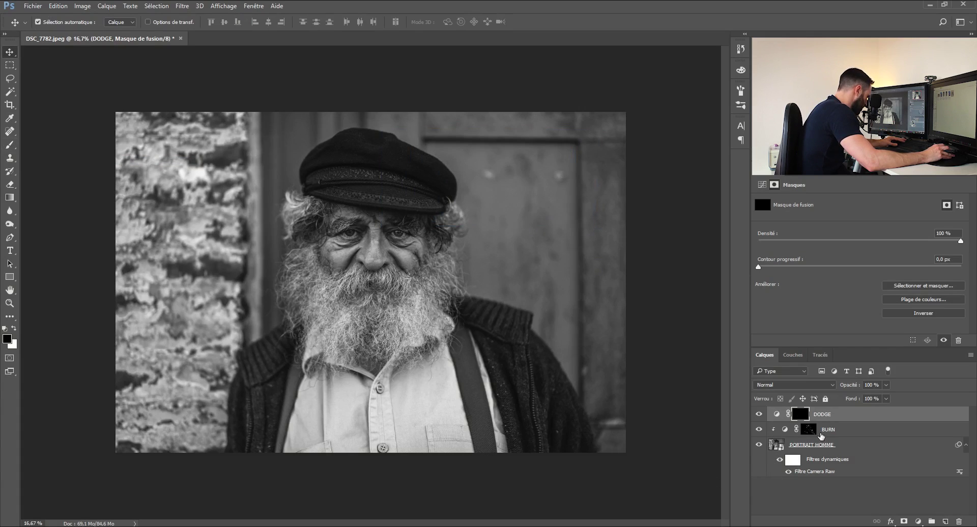
# Step: Release the BURN layer's clipping mask and make DODGE the active layer
pyautogui.rightClick(778, 430)
pyautogui.click(816, 249)
pyautogui.click(825, 417)
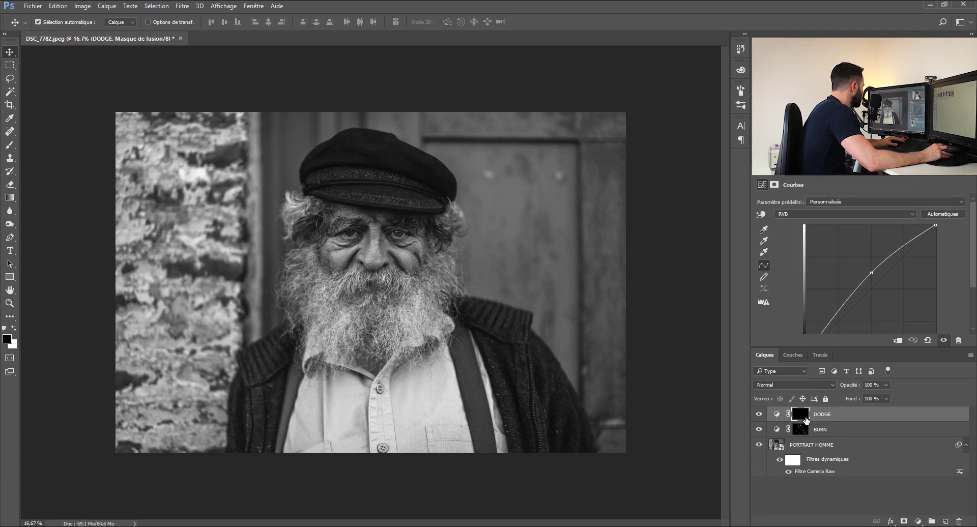
# Step: Configure the Brush tool with 60% opacity, 4% flow and 25% hardness
pyautogui.click(9, 144)
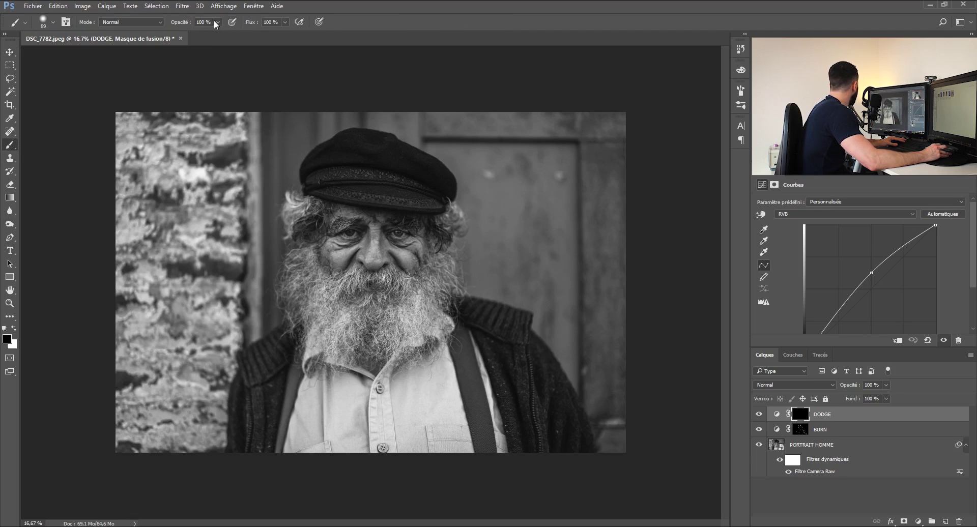
pyautogui.click(199, 22)
pyautogui.write('60')
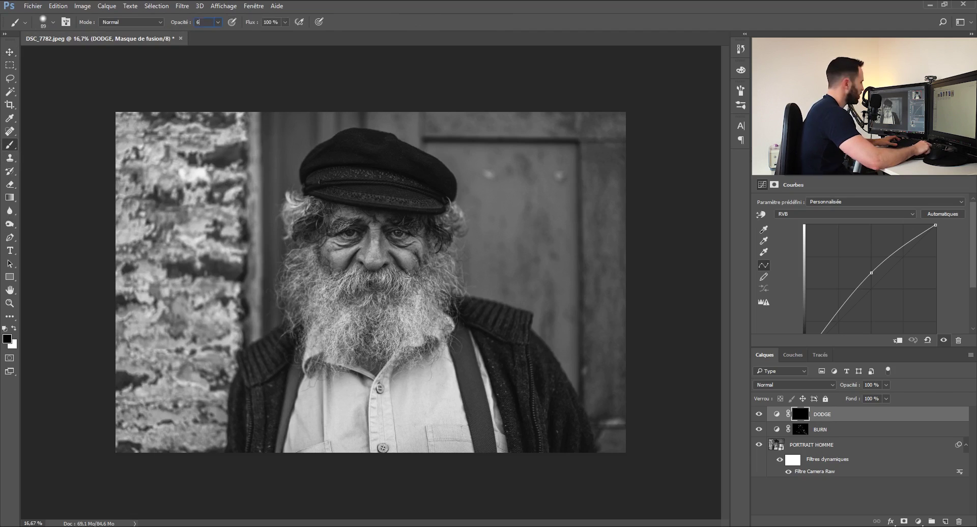
pyautogui.press('Tab')
pyautogui.write('4')
pyautogui.press('Tab')
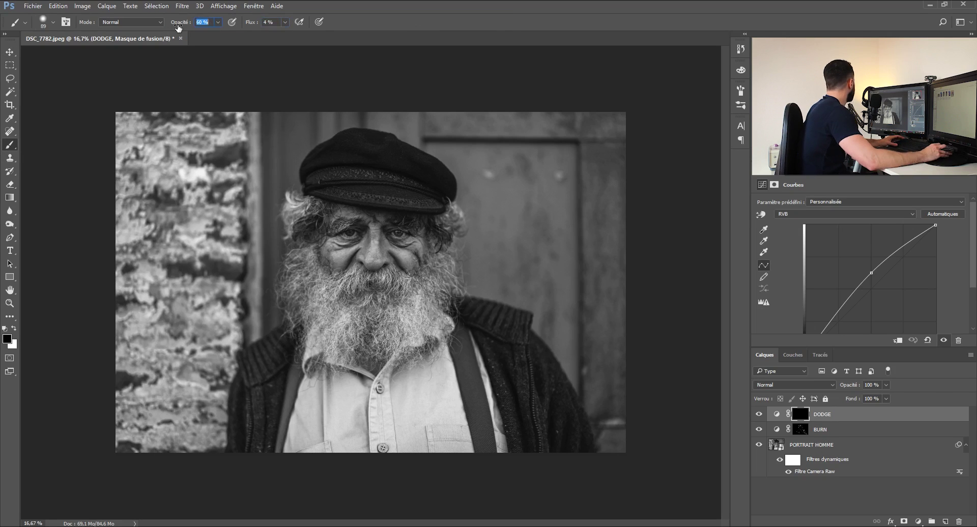
pyautogui.click(51, 23)
pyautogui.click(119, 66)
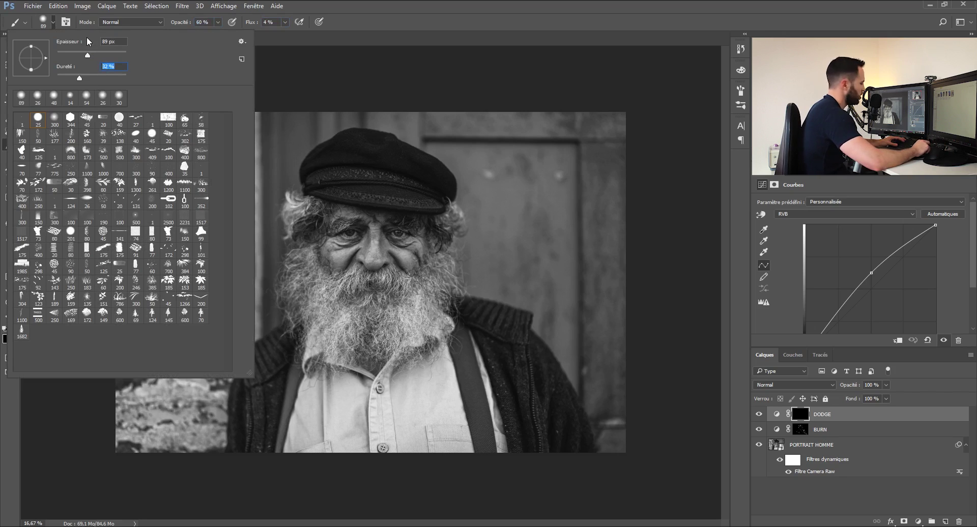
pyautogui.write('25')
pyautogui.press('Return')
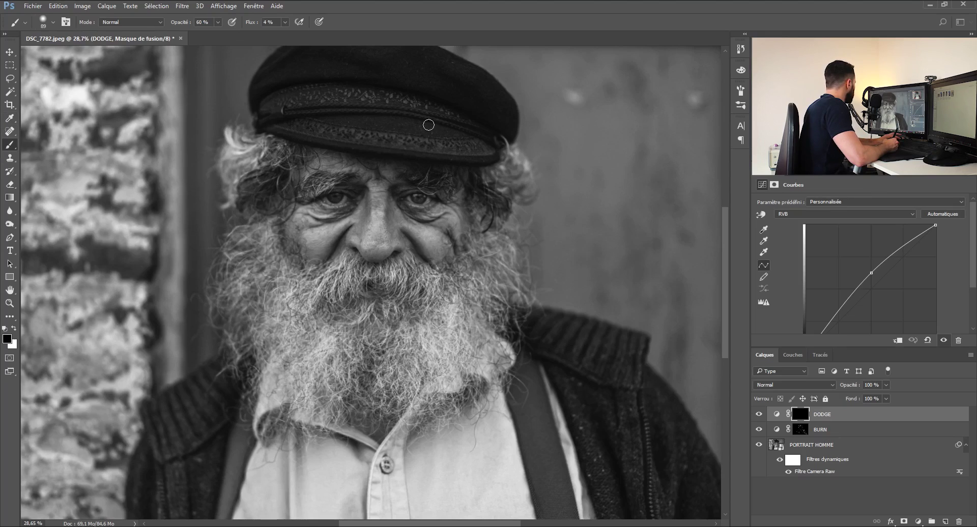
# Step: Make white the foreground colour and dodge the upper part of the cap on the DODGE mask
pyautogui.moveTo(392, 93); pyautogui.dragTo(457, 131)
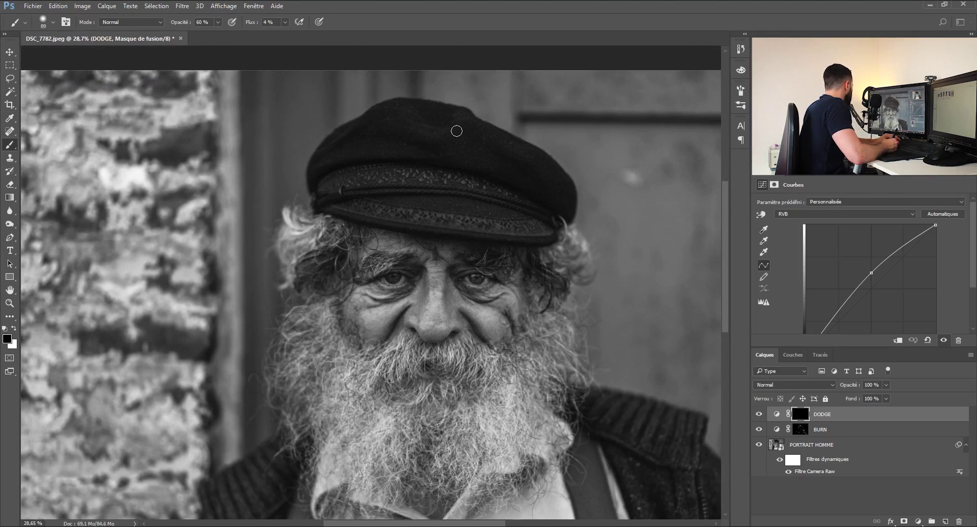
pyautogui.click(14, 329)
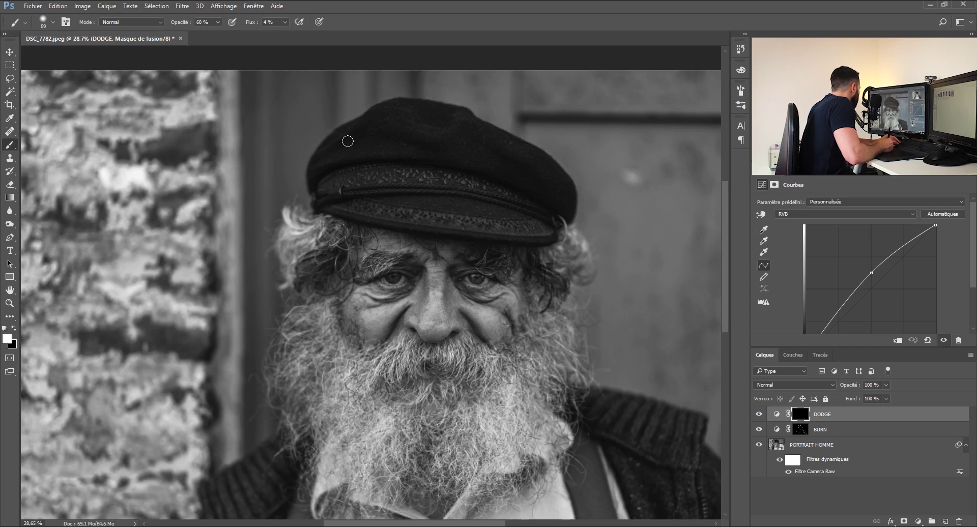
pyautogui.moveTo(444, 128)
pyautogui.mouseDown()
pyautogui.moveTo(391, 117)
pyautogui.moveTo(449, 127)
pyautogui.moveTo(430, 134)
pyautogui.moveTo(494, 121)
pyautogui.moveTo(459, 118)
pyautogui.mouseUp()
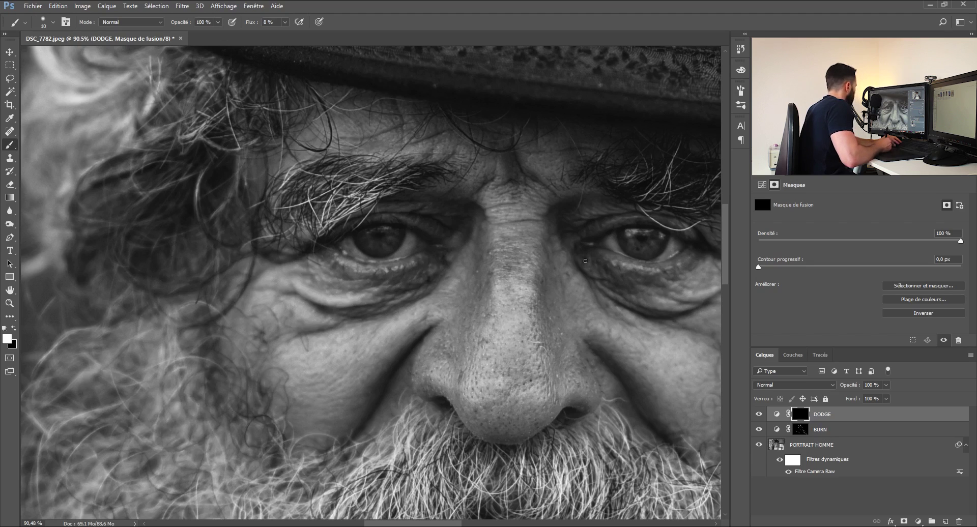
# Step: Set the brush size to 32 px for dodging the face around the eyes and nose
pyautogui.moveTo(698, 272); pyautogui.dragTo(545, 244)
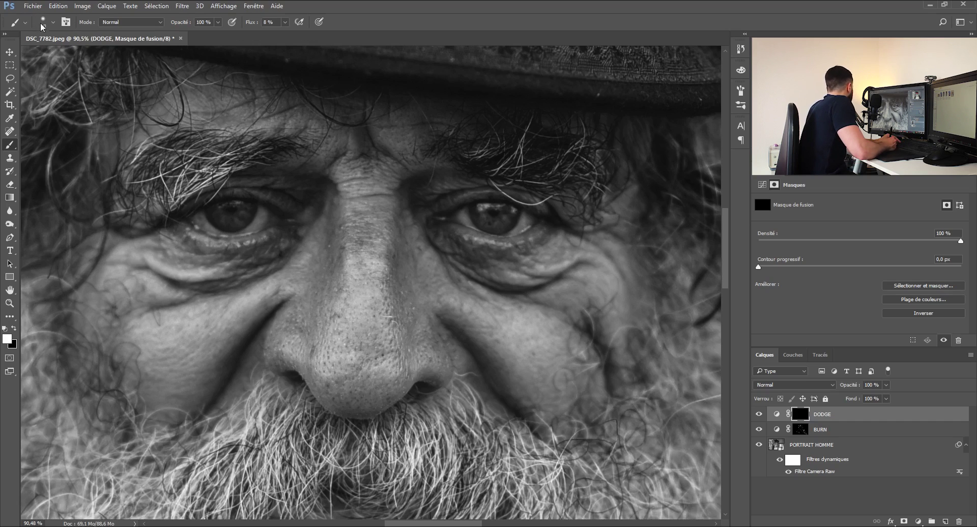
pyautogui.click(52, 21)
pyautogui.moveTo(65, 55); pyautogui.dragTo(68, 54)
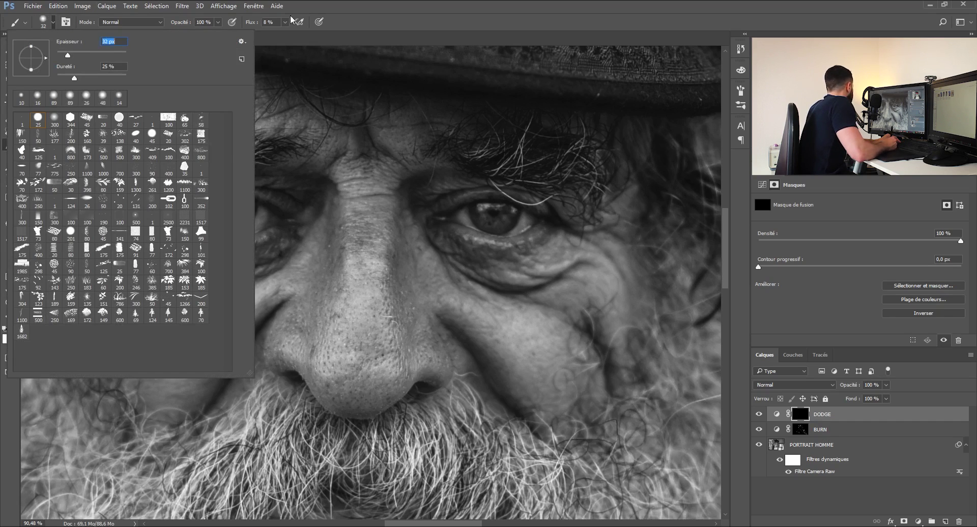
pyautogui.press('Return')
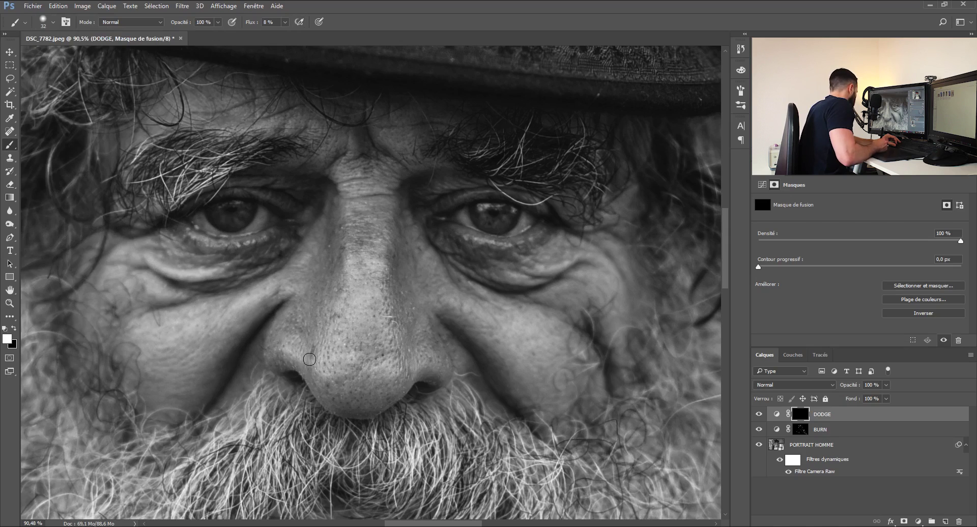
# Step: Try dodging the cheek below the eye with a 55 px brush
pyautogui.click(53, 22)
pyautogui.moveTo(54, 55); pyautogui.dragTo(78, 53)
pyautogui.click(817, 191)
pyautogui.scroll(-3, 399, 294)
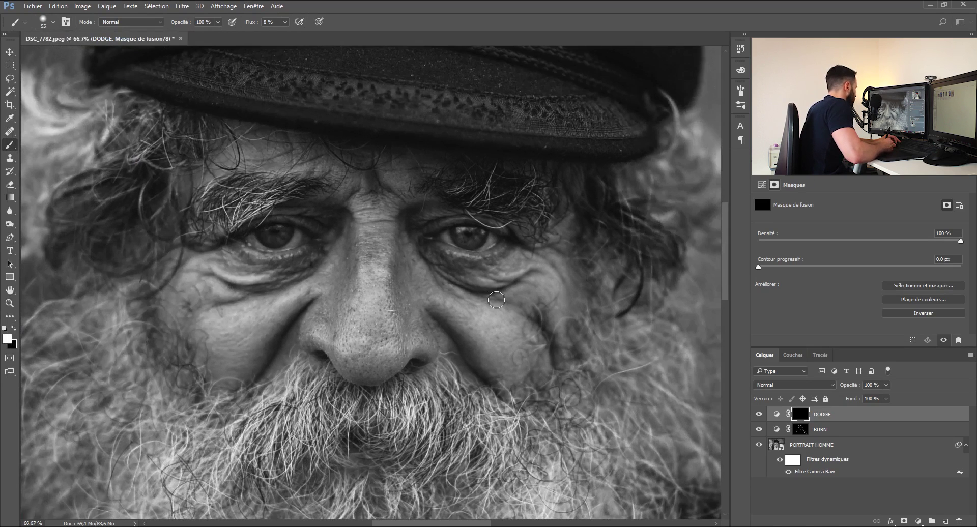
pyautogui.moveTo(440, 308)
pyautogui.mouseDown()
pyautogui.moveTo(496, 354)
pyautogui.moveTo(511, 351)
pyautogui.mouseUp()
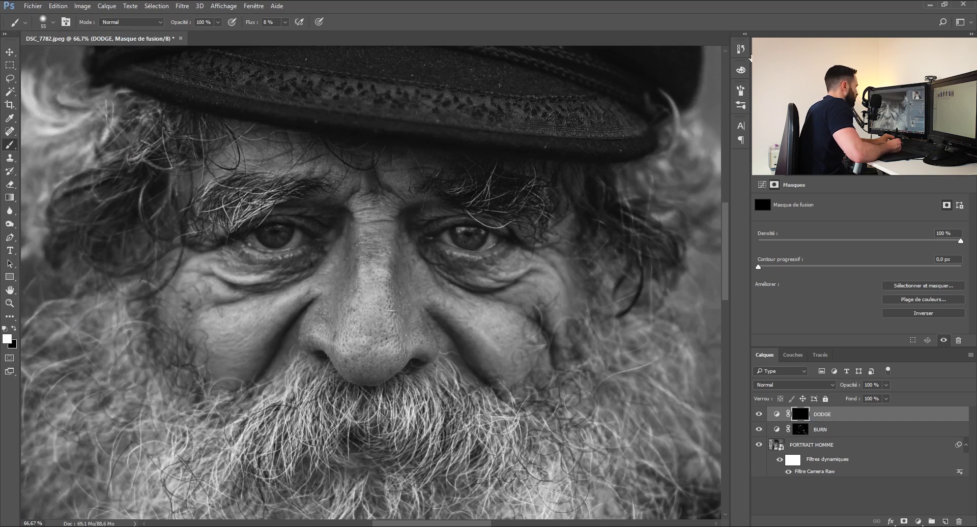
# Step: Revert the image to an earlier brush stroke in the history to discard the recent dodging strokes
pyautogui.click(743, 51)
pyautogui.click(669, 136)
pyautogui.click(687, 97)
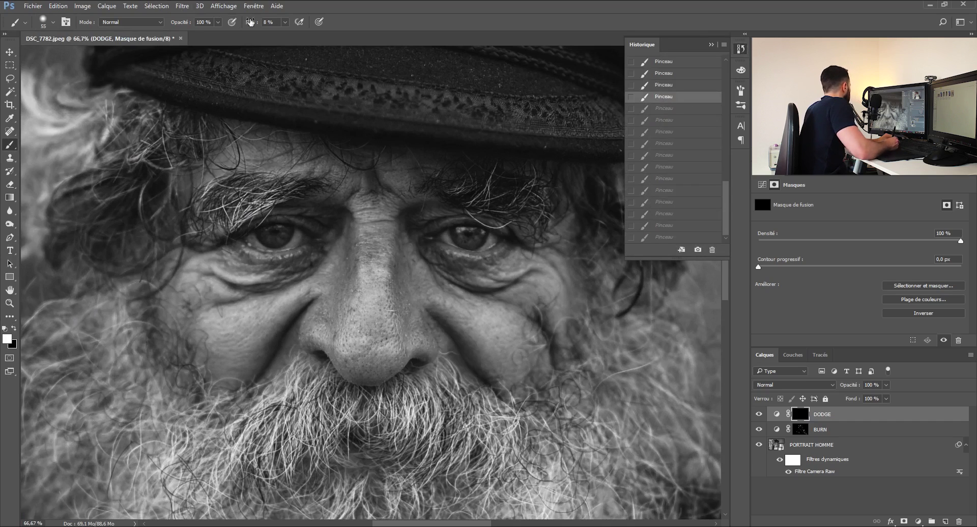
# Step: Set the brush opacity to 71% and the brush size to 48 px
pyautogui.click(218, 22)
pyautogui.moveTo(216, 39); pyautogui.dragTo(205, 40)
pyautogui.click(53, 21)
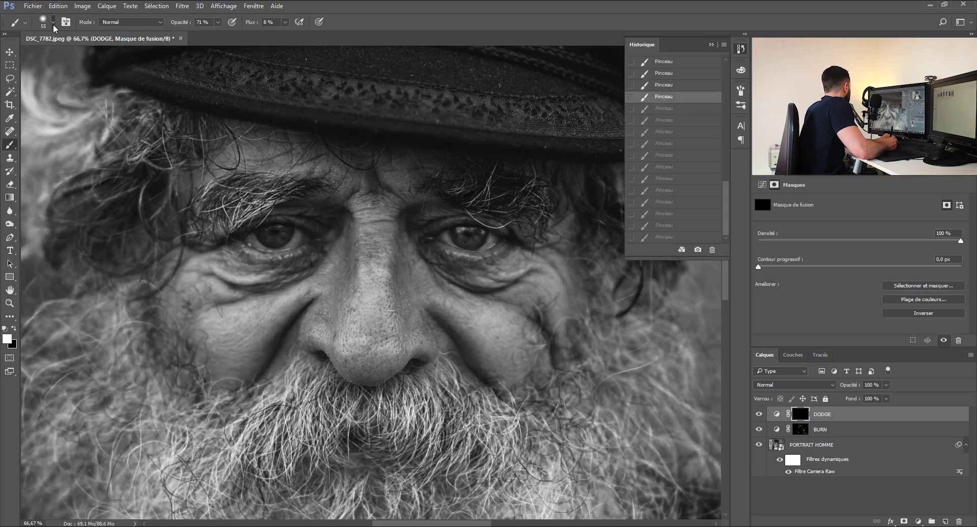
pyautogui.moveTo(77, 55); pyautogui.dragTo(85, 55)
# Step: Dodge the highlights of the nose and both cheeks on the DODGE mask
pyautogui.click(349, 342)
pyautogui.moveTo(349, 342)
pyautogui.mouseDown()
pyautogui.moveTo(373, 337)
pyautogui.moveTo(375, 269)
pyautogui.mouseUp()
pyautogui.moveTo(220, 321)
pyautogui.mouseDown()
pyautogui.moveTo(238, 359)
pyautogui.moveTo(259, 324)
pyautogui.moveTo(246, 345)
pyautogui.mouseUp()
pyautogui.moveTo(484, 346)
pyautogui.mouseDown()
pyautogui.moveTo(509, 336)
pyautogui.moveTo(483, 342)
pyautogui.moveTo(507, 344)
pyautogui.moveTo(498, 329)
pyautogui.moveTo(514, 310)
pyautogui.mouseUp()
# Step: Set the brush size to 72 px and dodge the man's knitted jacket on the DODGE mask
pyautogui.hotkey('ctrl', '-')
pyautogui.hotkey('ctrl', '-')
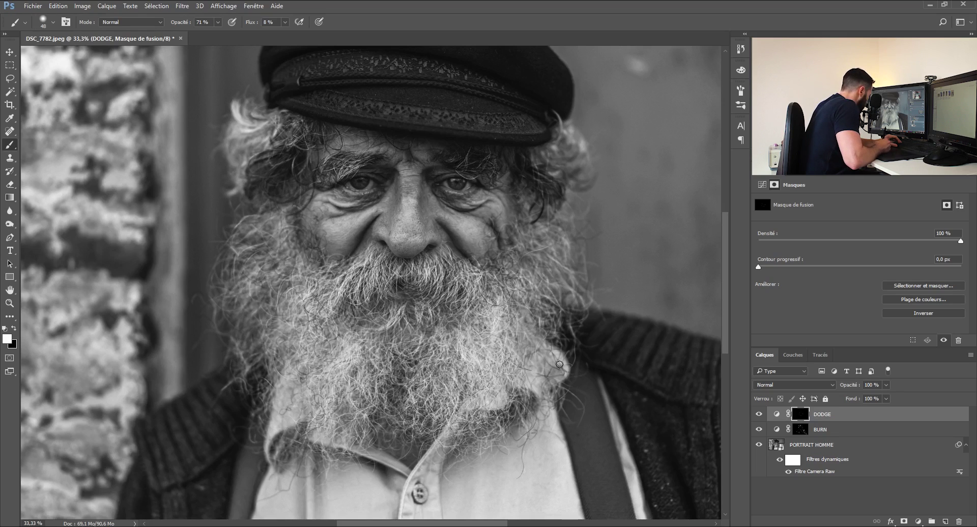
pyautogui.moveTo(426, 464); pyautogui.dragTo(484, 261)
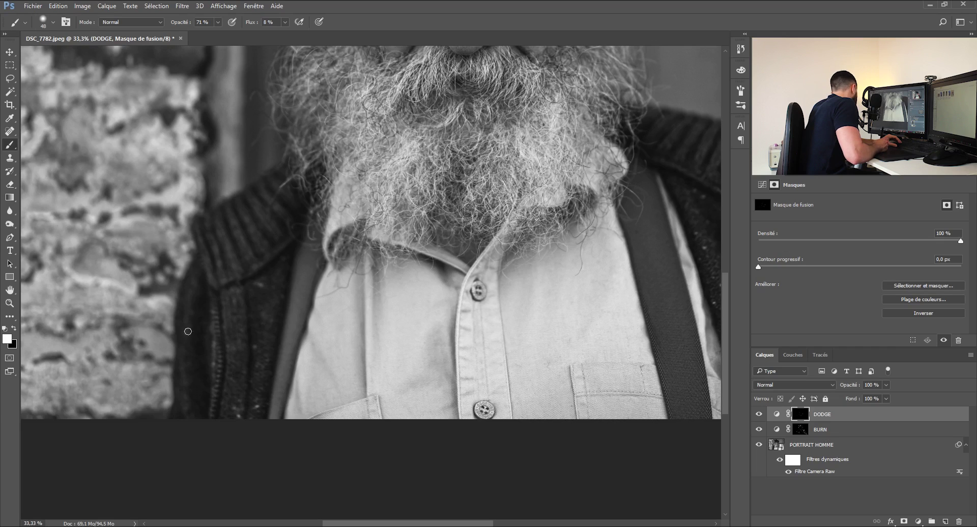
pyautogui.moveTo(694, 206); pyautogui.dragTo(444, 228)
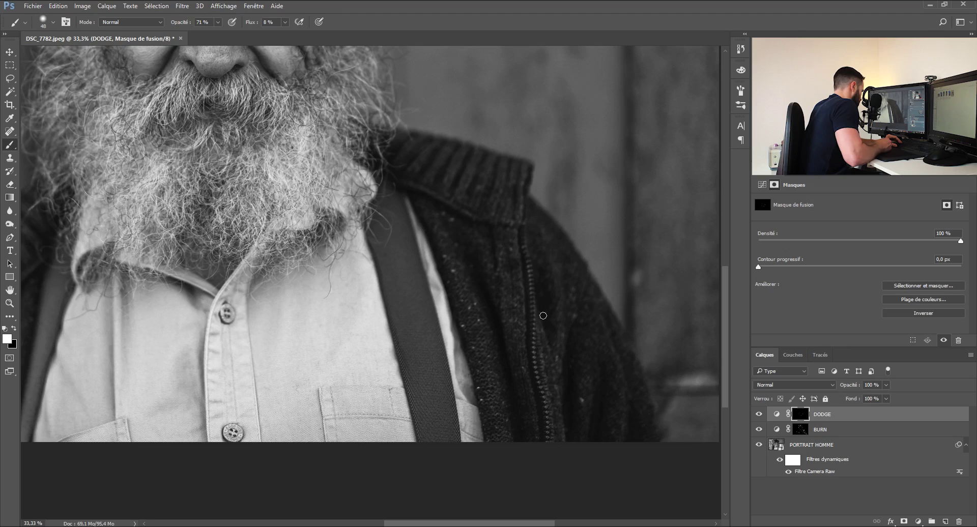
pyautogui.click(52, 23)
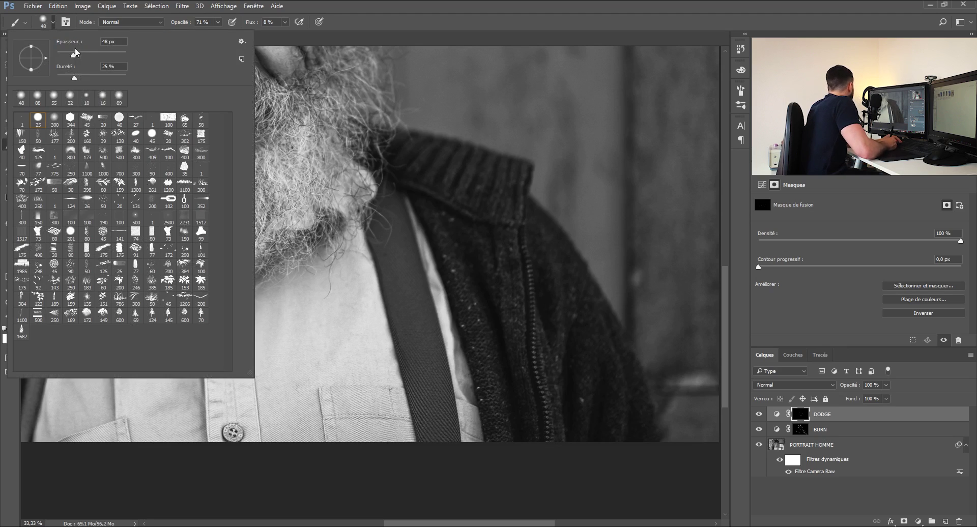
pyautogui.press('Return')
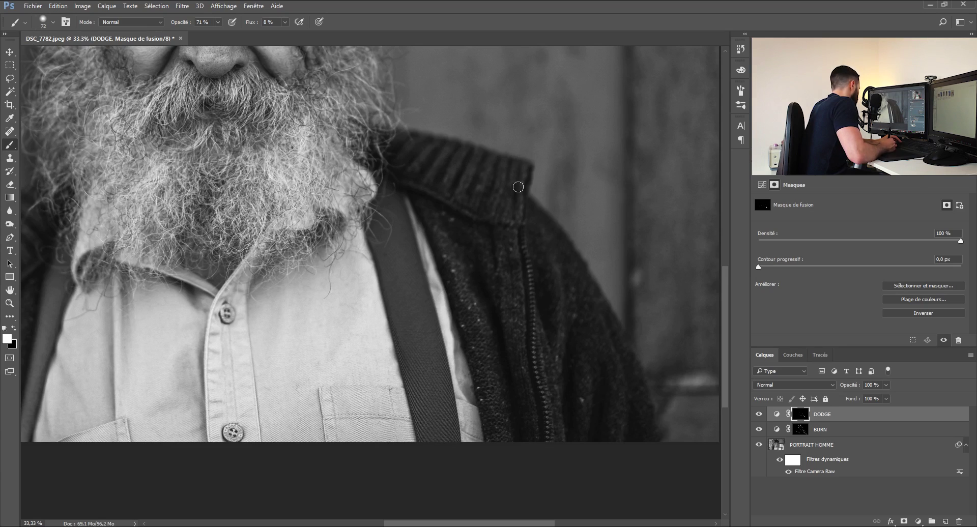
# Step: Set the brush size to 14 px and dodge the fine highlights around the eyes and nose
pyautogui.moveTo(286, 294); pyautogui.dragTo(448, 315)
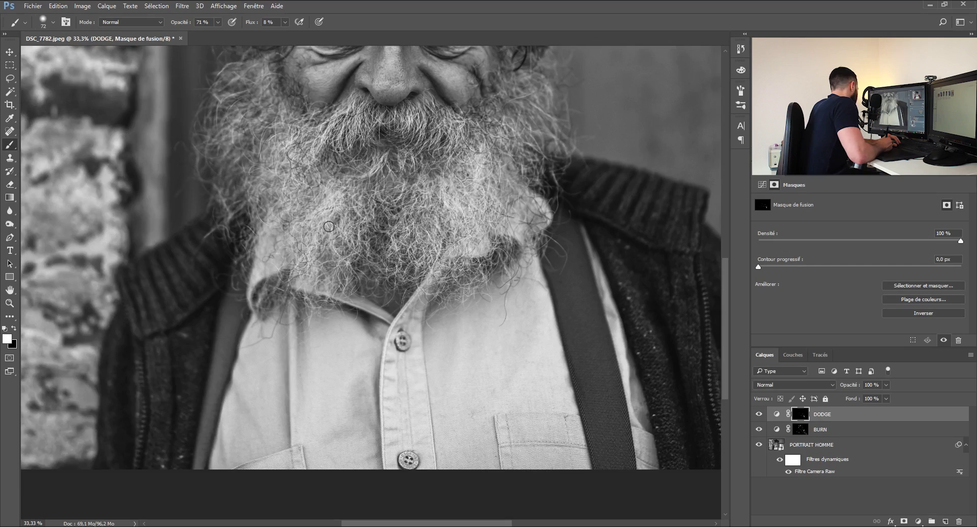
pyautogui.scroll(5, 446, 148)
pyautogui.moveTo(374, 292); pyautogui.dragTo(425, 285)
pyautogui.moveTo(499, 163); pyautogui.dragTo(539, 279)
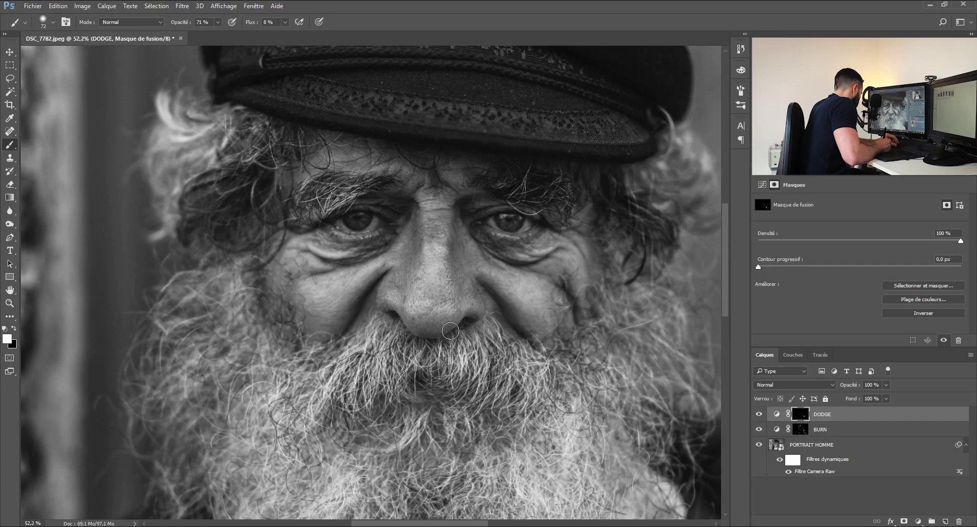
pyautogui.moveTo(460, 327); pyautogui.dragTo(431, 227)
pyautogui.click(53, 21)
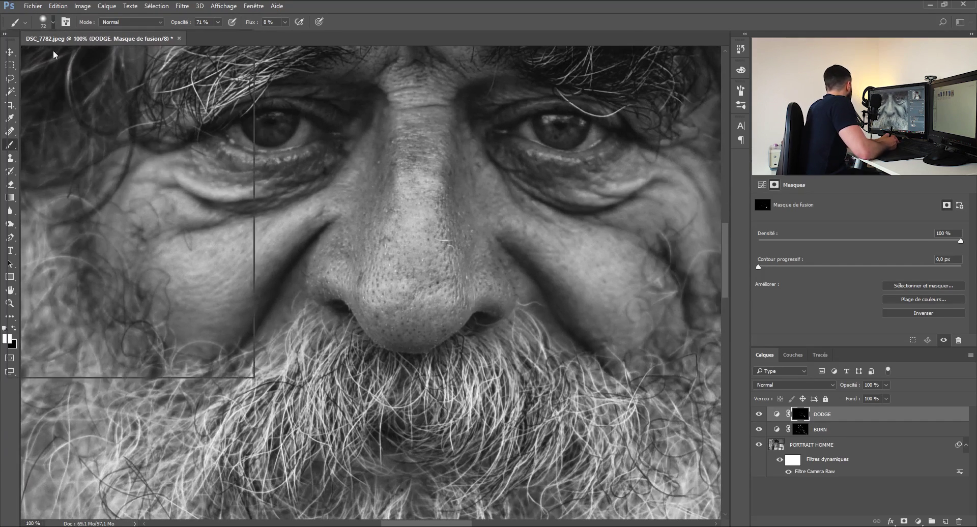
pyautogui.moveTo(62, 54); pyautogui.dragTo(62, 55)
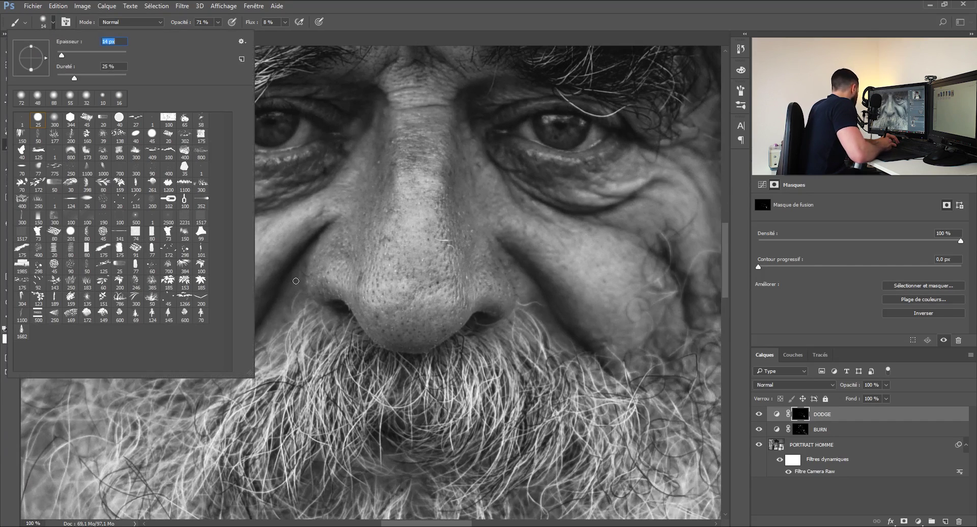
pyautogui.click(315, 296)
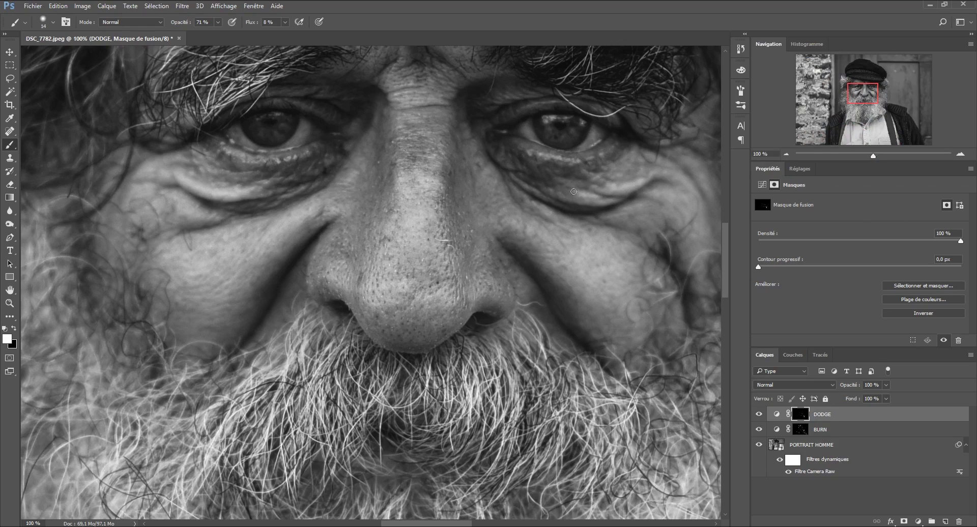
pyautogui.moveTo(258, 150); pyautogui.dragTo(400, 166)
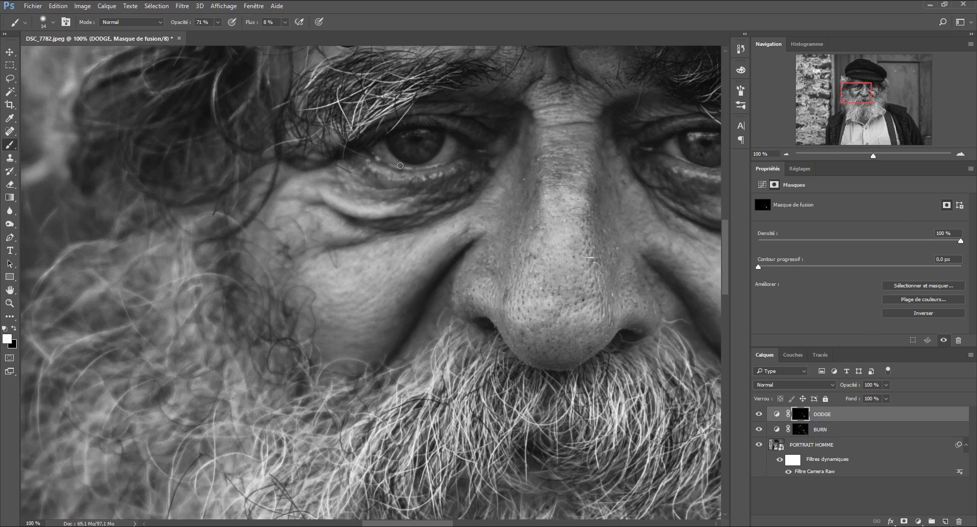
pyautogui.moveTo(465, 293)
pyautogui.mouseDown()
pyautogui.moveTo(529, 310)
pyautogui.moveTo(550, 214)
pyautogui.moveTo(593, 173)
pyautogui.mouseUp()
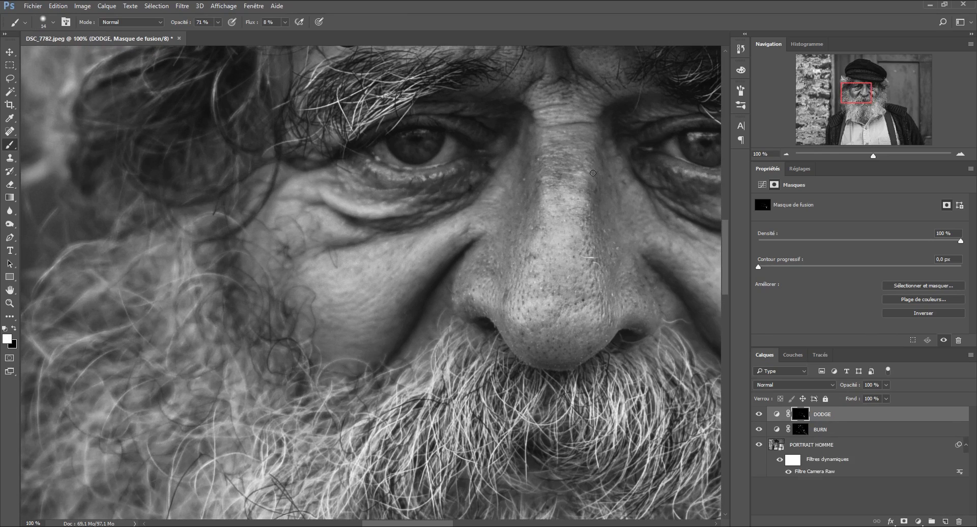
# Step: Set the brush size to 27 px and dodge the embroidered bands and visor of the cap
pyautogui.moveTo(543, 93); pyautogui.dragTo(507, 221)
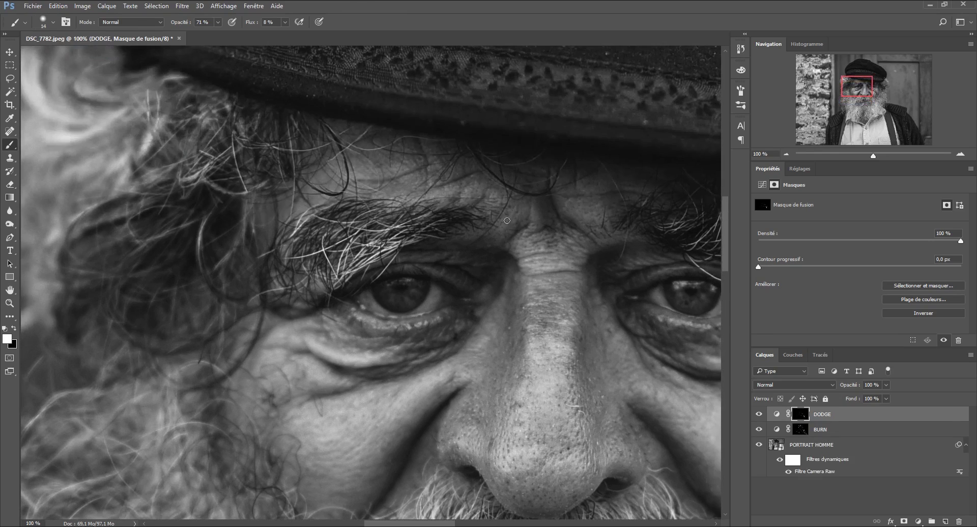
pyautogui.moveTo(530, 158); pyautogui.dragTo(549, 231)
pyautogui.click(53, 23)
pyautogui.moveTo(59, 57); pyautogui.dragTo(64, 57)
pyautogui.click(369, 42)
pyautogui.moveTo(438, 175); pyautogui.dragTo(314, 188)
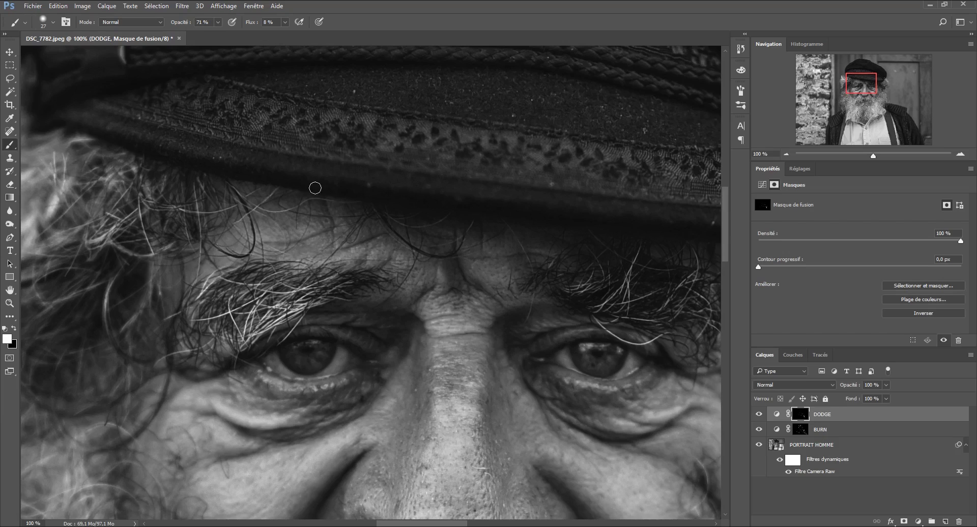
pyautogui.moveTo(495, 197); pyautogui.dragTo(298, 198)
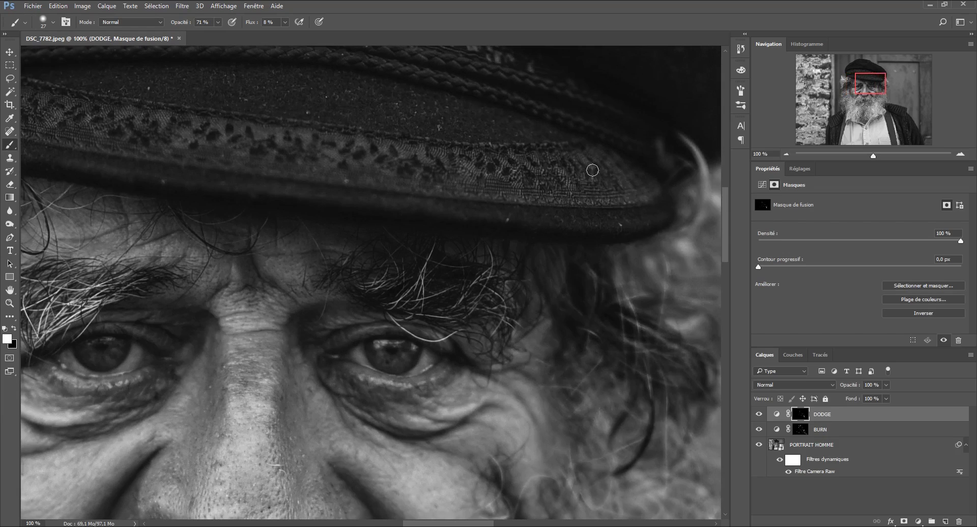
pyautogui.moveTo(459, 199); pyautogui.dragTo(560, 255)
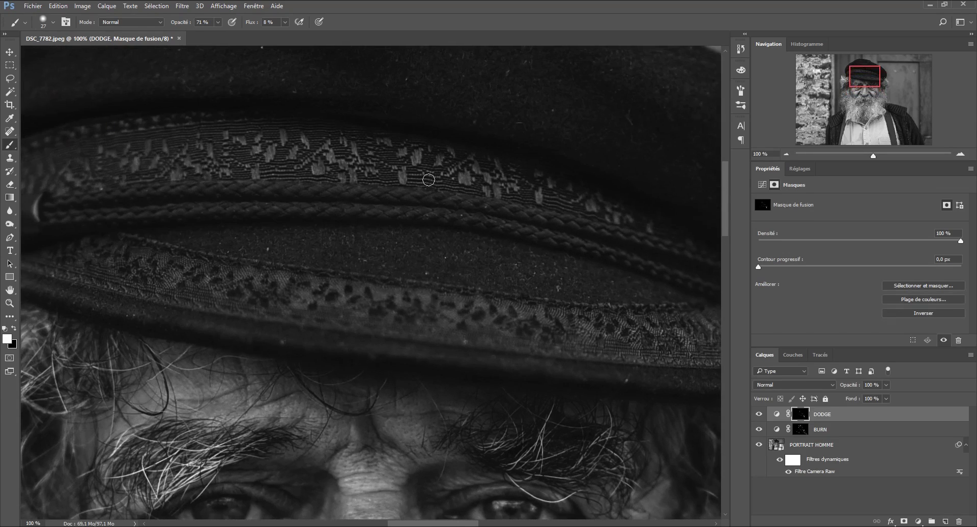
pyautogui.moveTo(324, 171); pyautogui.dragTo(385, 185)
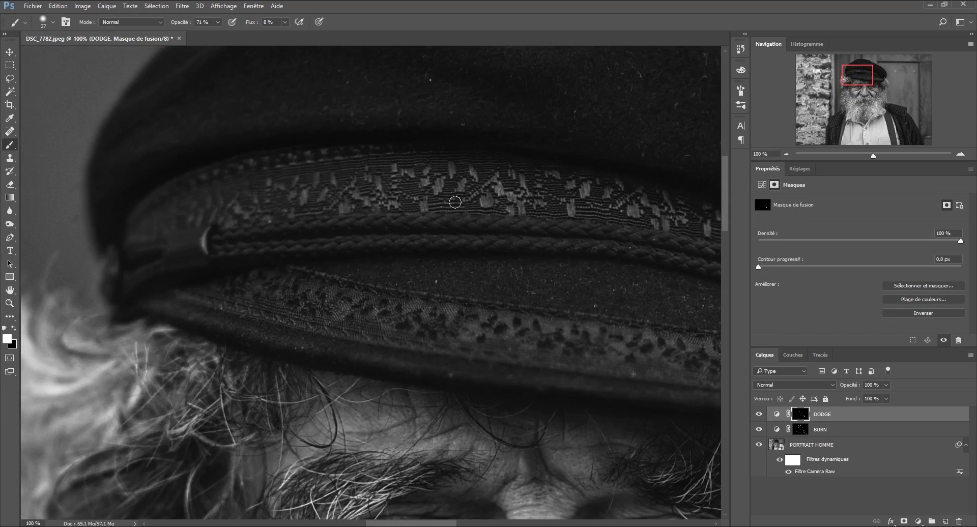
pyautogui.moveTo(546, 242); pyautogui.dragTo(448, 258)
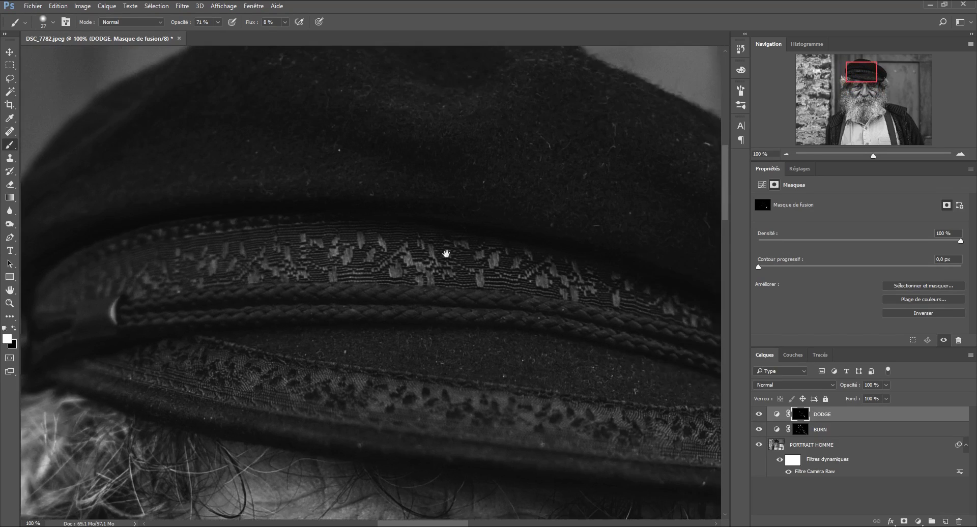
pyautogui.moveTo(637, 342); pyautogui.dragTo(445, 287)
pyautogui.moveTo(395, 244); pyautogui.dragTo(696, 185)
# Step: Dodge the highlights in the eyes up close on the DODGE mask
pyautogui.moveTo(873, 156); pyautogui.dragTo(880, 156)
pyautogui.moveTo(411, 440); pyautogui.dragTo(367, 245)
pyautogui.moveTo(447, 280); pyautogui.dragTo(251, 190)
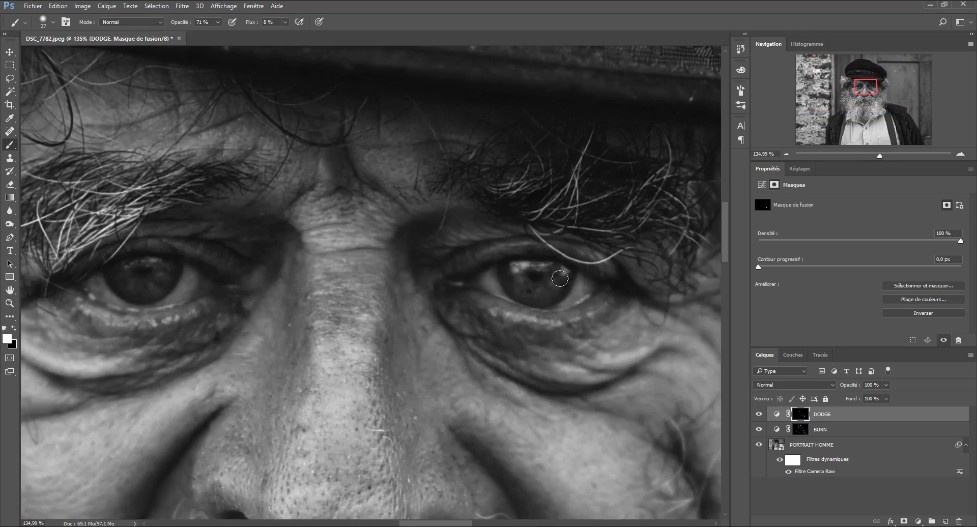
# Step: Display the DODGE mask on its own to check the painted areas, and return to the image
pyautogui.click(786, 154)
pyautogui.click(786, 154)
pyautogui.keyDown('alt'); pyautogui.click(801, 415); pyautogui.keyUp('alt')
pyautogui.keyDown('alt'); pyautogui.click(802, 415); pyautogui.keyUp('alt')
# Step: Go over the portrait again and dodge the remaining highlights on the DODGE mask
pyautogui.moveTo(859, 155)
pyautogui.mouseDown()
pyautogui.moveTo(875, 158)
pyautogui.moveTo(867, 155)
pyautogui.mouseUp()
pyautogui.moveTo(438, 128); pyautogui.dragTo(436, 281)
pyautogui.moveTo(352, 232)
pyautogui.mouseDown()
pyautogui.moveTo(396, 242)
pyautogui.moveTo(435, 217)
pyautogui.moveTo(417, 216)
pyautogui.moveTo(498, 252)
pyautogui.moveTo(517, 240)
pyautogui.moveTo(509, 216)
pyautogui.moveTo(539, 252)
pyautogui.moveTo(567, 223)
pyautogui.moveTo(580, 255)
pyautogui.mouseUp()
pyautogui.moveTo(306, 176)
pyautogui.mouseDown()
pyautogui.moveTo(245, 191)
pyautogui.moveTo(237, 169)
pyautogui.moveTo(204, 189)
pyautogui.moveTo(232, 228)
pyautogui.moveTo(228, 286)
pyautogui.moveTo(260, 282)
pyautogui.moveTo(280, 247)
pyautogui.moveTo(274, 307)
pyautogui.moveTo(285, 356)
pyautogui.moveTo(295, 291)
pyautogui.mouseUp()
pyautogui.moveTo(368, 436)
pyautogui.mouseDown()
pyautogui.moveTo(365, 299)
pyautogui.moveTo(298, 297)
pyautogui.moveTo(268, 261)
pyautogui.moveTo(208, 356)
pyautogui.moveTo(456, 387)
pyautogui.mouseUp()
pyautogui.scroll(-3, 660, 153)
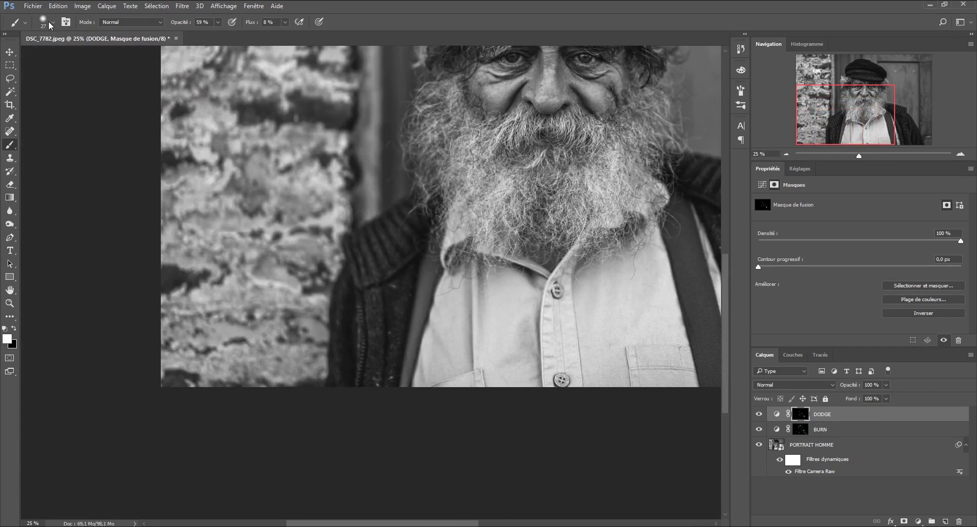
# Step: Enlarge the brush to 101 px for dodging the portrait's broader areas
pyautogui.click(51, 22)
pyautogui.press('Return')
pyautogui.moveTo(671, 318); pyautogui.dragTo(454, 290)
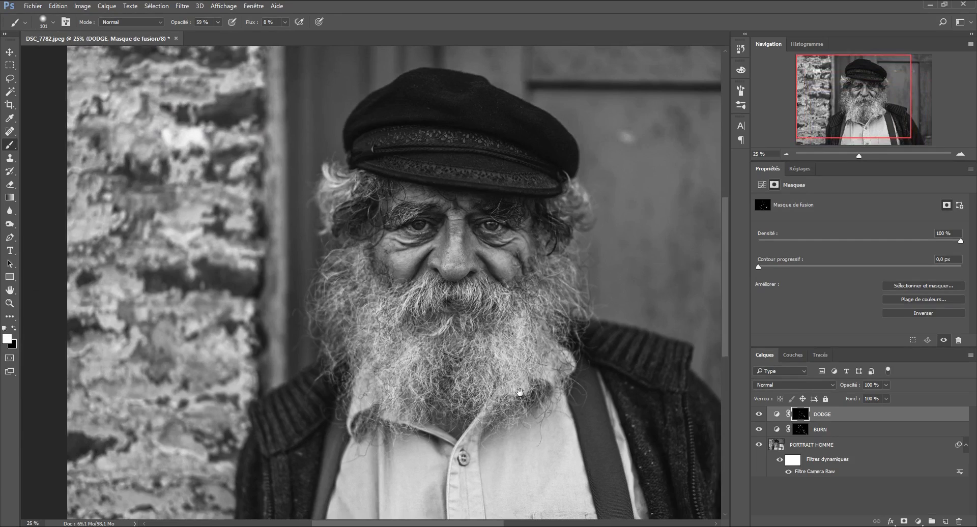
pyautogui.moveTo(391, 247); pyautogui.dragTo(515, 441)
# Step: Inspect the painted DODGE mask once more and review the whole photo
pyautogui.keyDown('alt'); pyautogui.click(800, 414); pyautogui.keyUp('alt')
pyautogui.keyDown('alt'); pyautogui.click(800, 414); pyautogui.keyUp('alt')
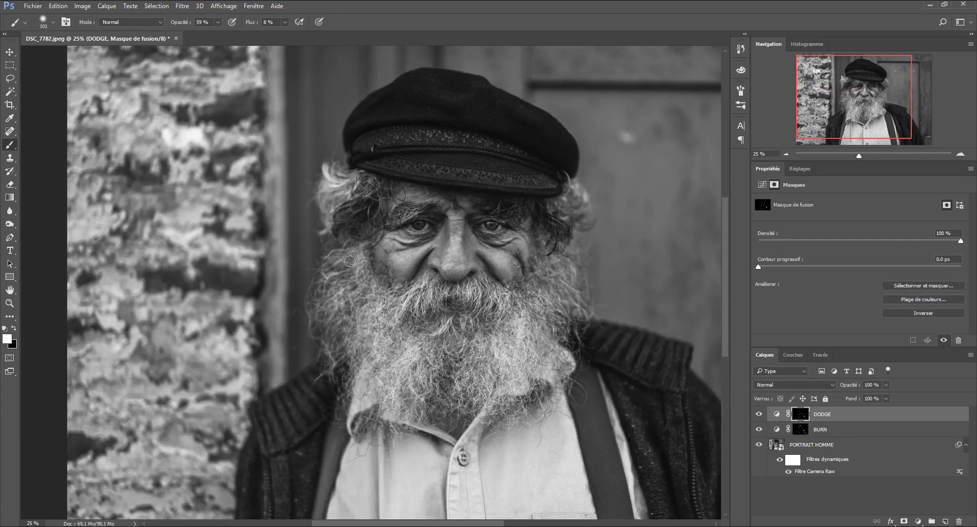
pyautogui.scroll(-3, 350, 262)
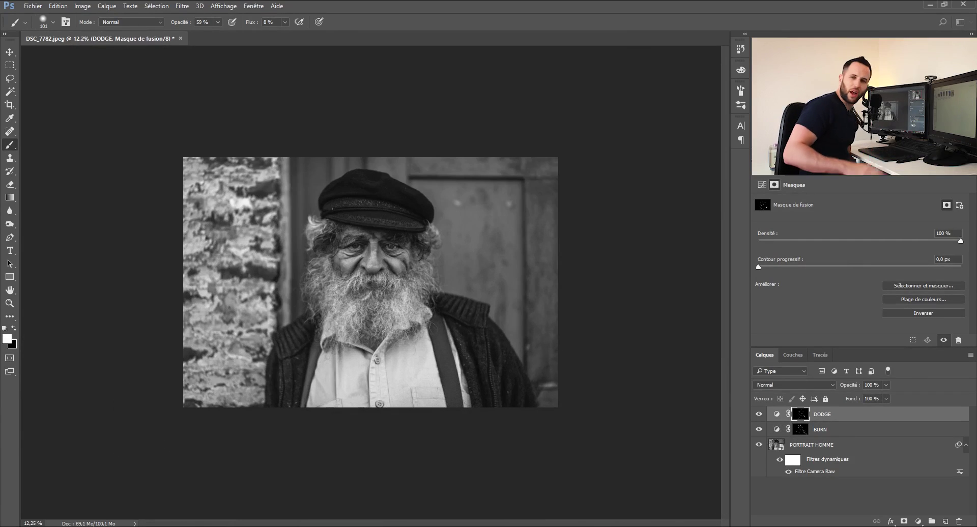
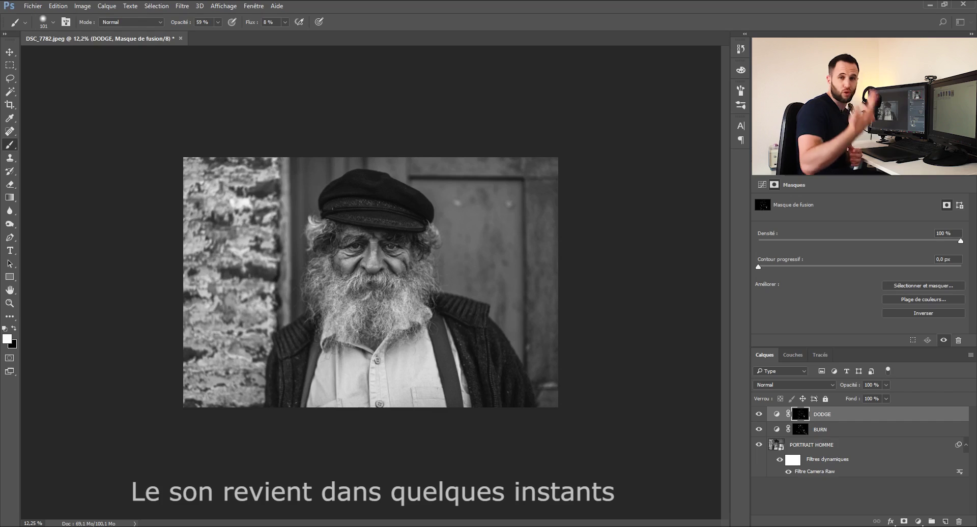
# Step: Duplicate the PORTRAIT HOMME layer as PASSE HAUT and place the copy above the DODGE layer
pyautogui.click(762, 186)
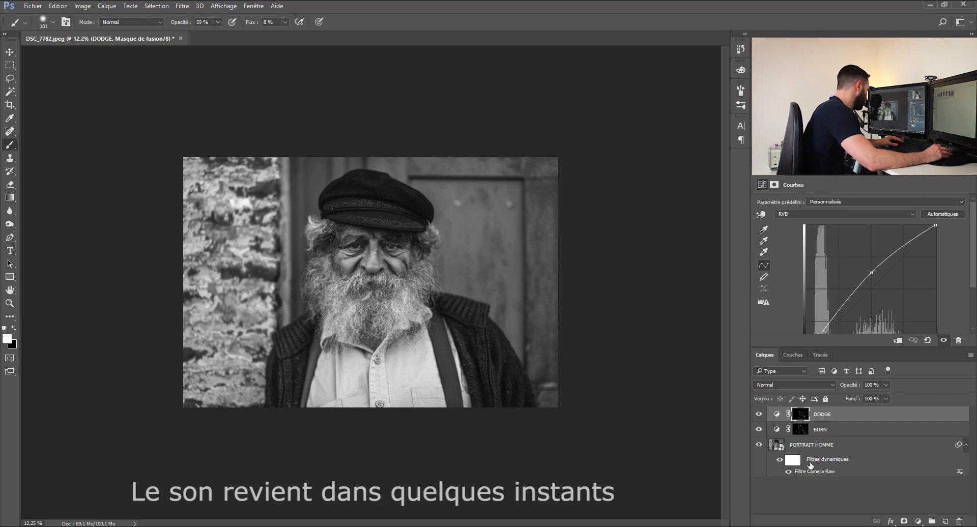
pyautogui.click(811, 446)
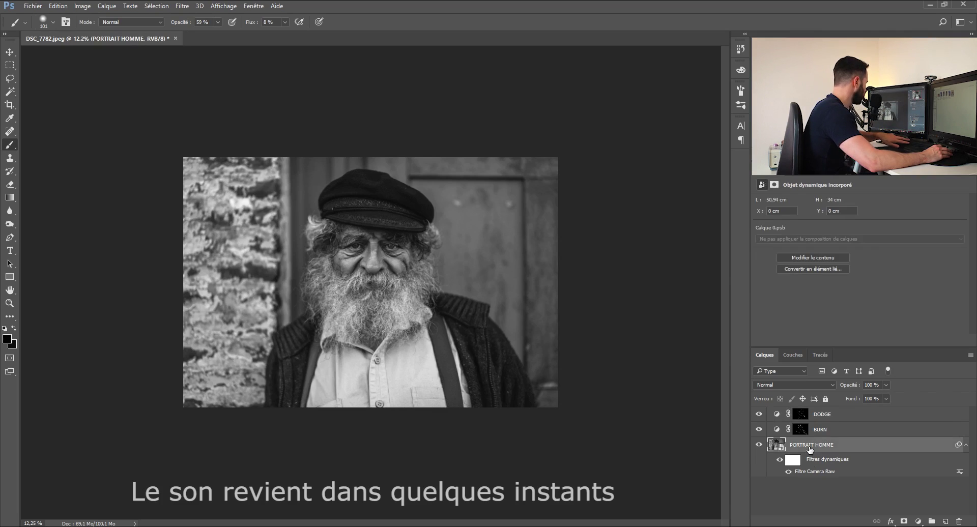
pyautogui.rightClick(809, 447)
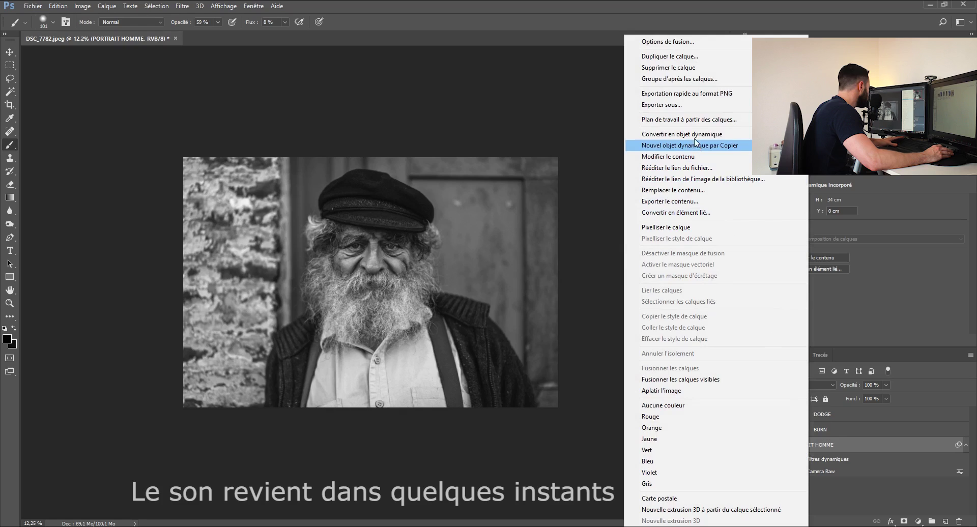
pyautogui.click(670, 56)
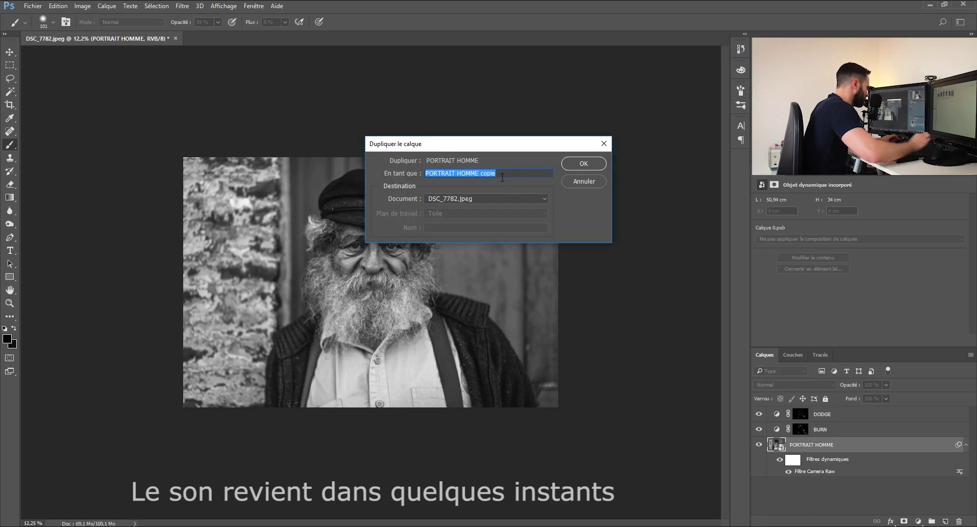
pyautogui.write('PASSE HAUT')
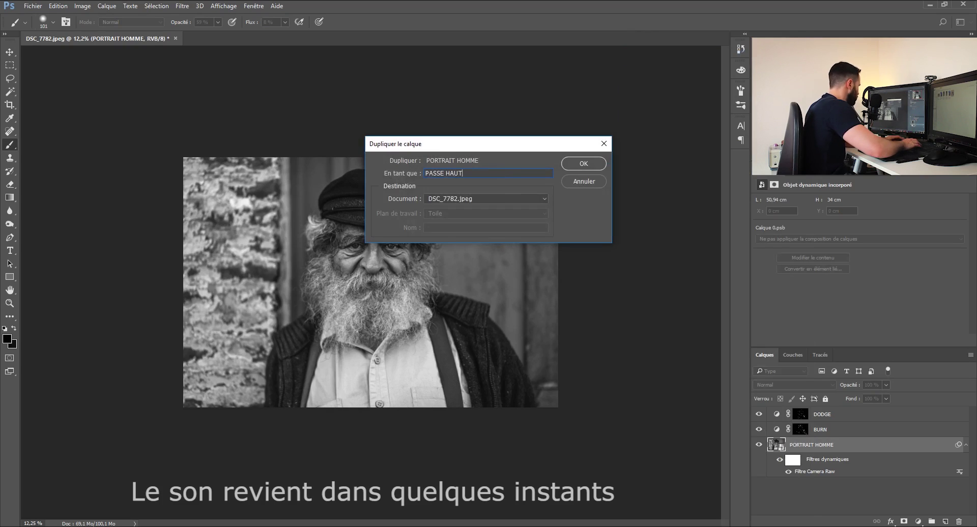
pyautogui.press('Return')
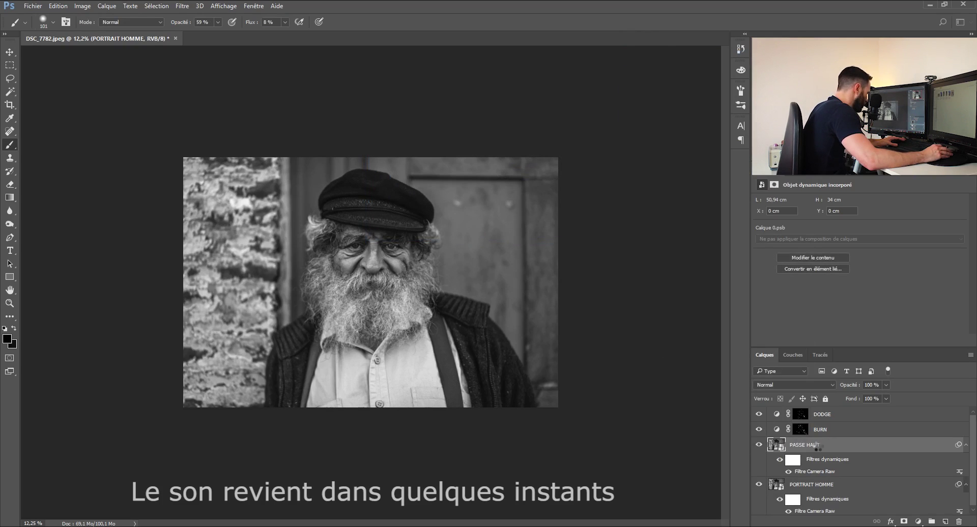
pyautogui.moveTo(819, 446); pyautogui.dragTo(825, 409)
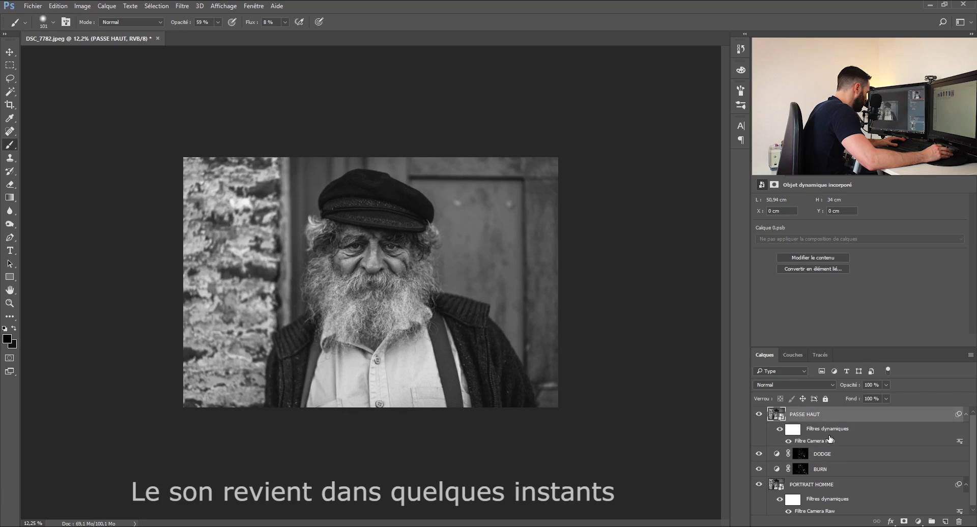
# Step: Clear the smart filters and their filter mask from the PASSE HAUT layer and rasterize the layer
pyautogui.rightClick(836, 431)
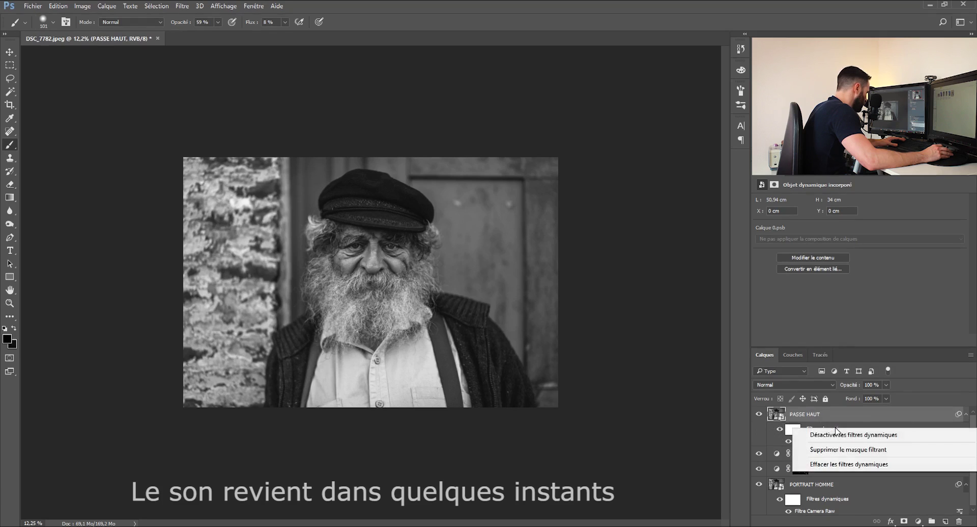
pyautogui.click(847, 451)
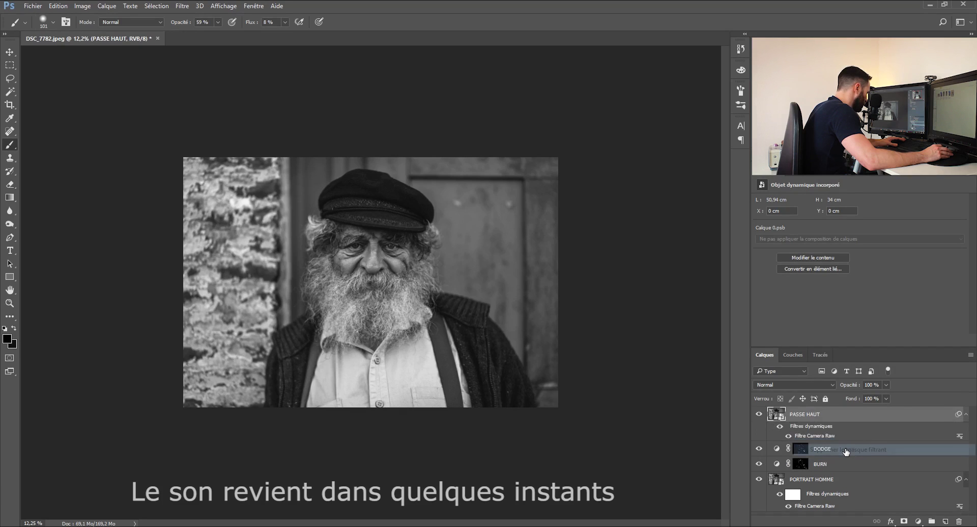
pyautogui.rightClick(825, 428)
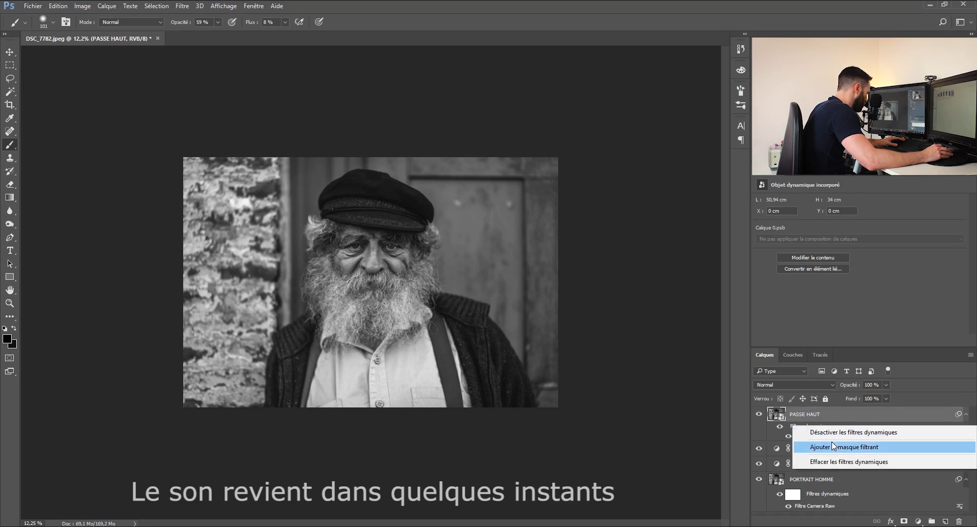
pyautogui.click(832, 461)
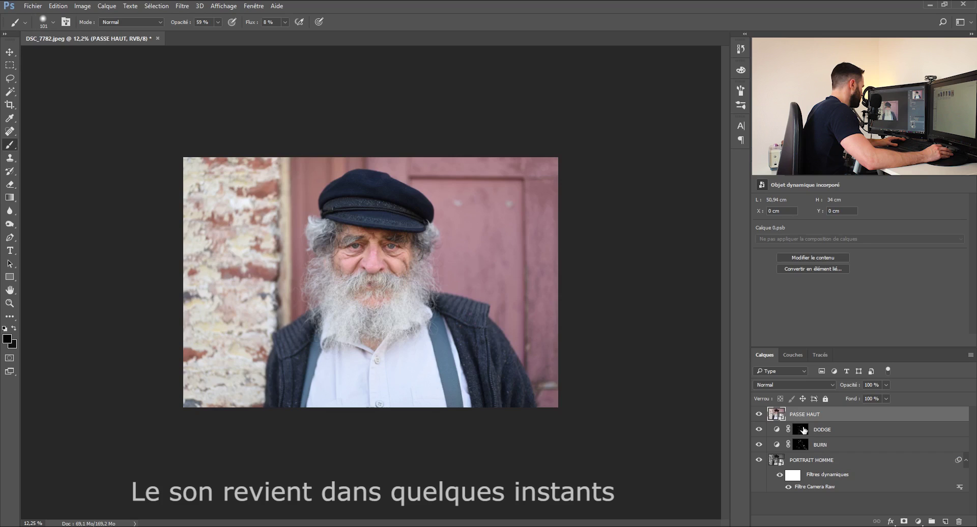
pyautogui.rightClick(802, 415)
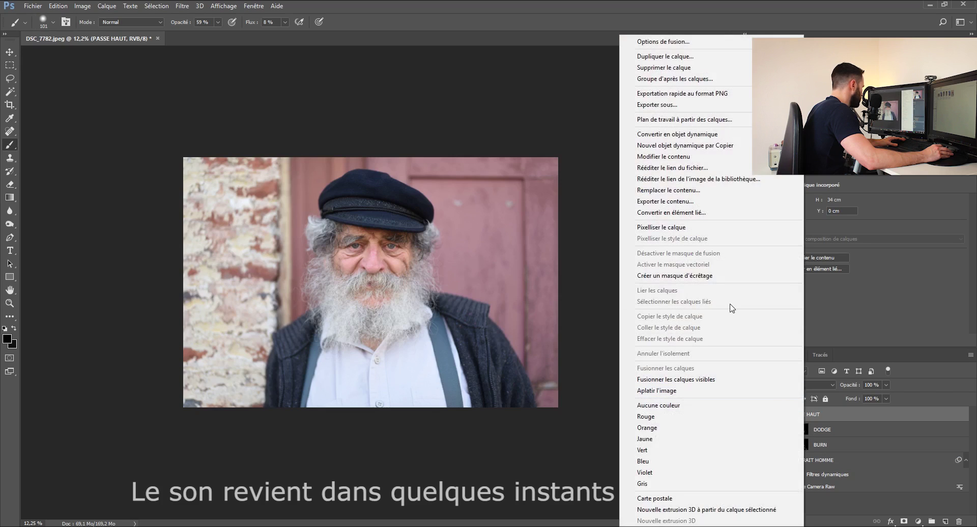
pyautogui.click(692, 227)
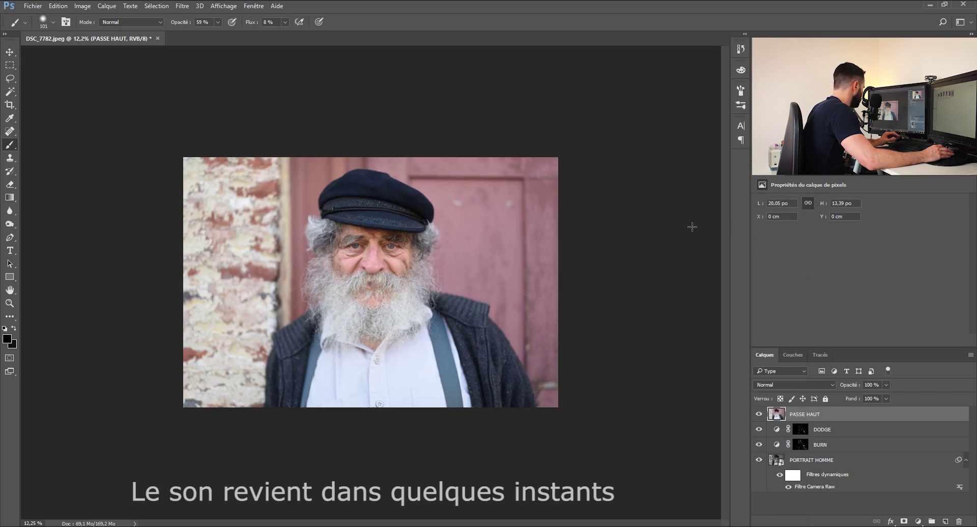
# Step: Start a Passe-haut (High Pass) filter on the PASSE HAUT layer with a 50-pixel radius and preview it on the portrait
pyautogui.click(182, 6)
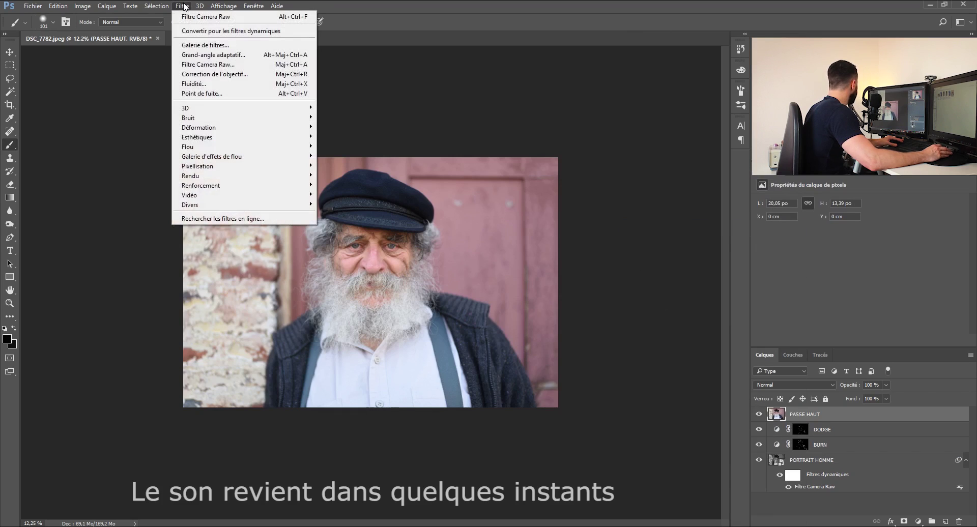
pyautogui.moveTo(196, 206)
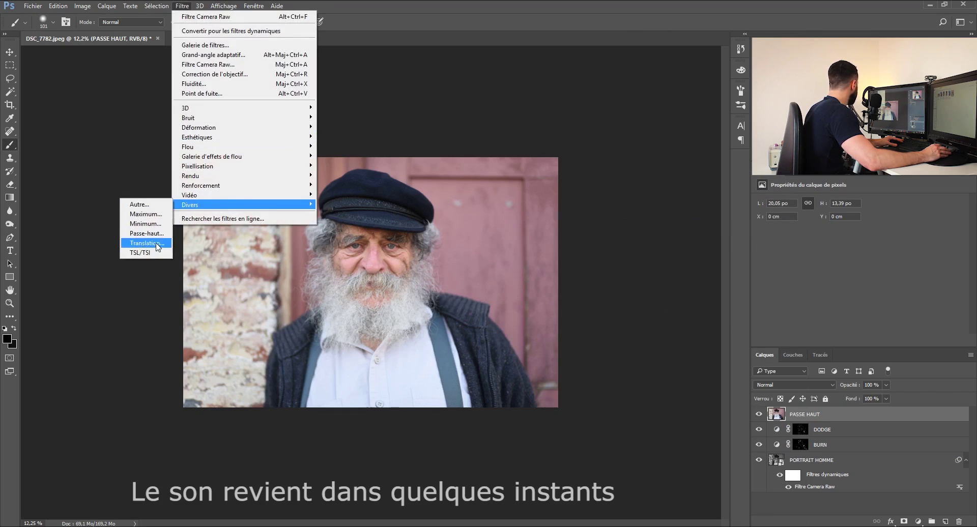
pyautogui.click(147, 233)
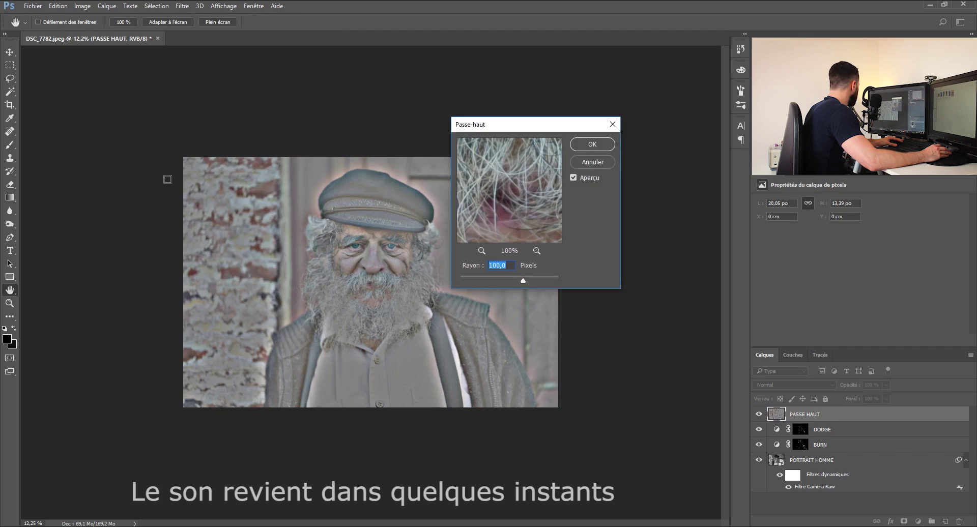
pyautogui.moveTo(506, 127); pyautogui.dragTo(518, 149)
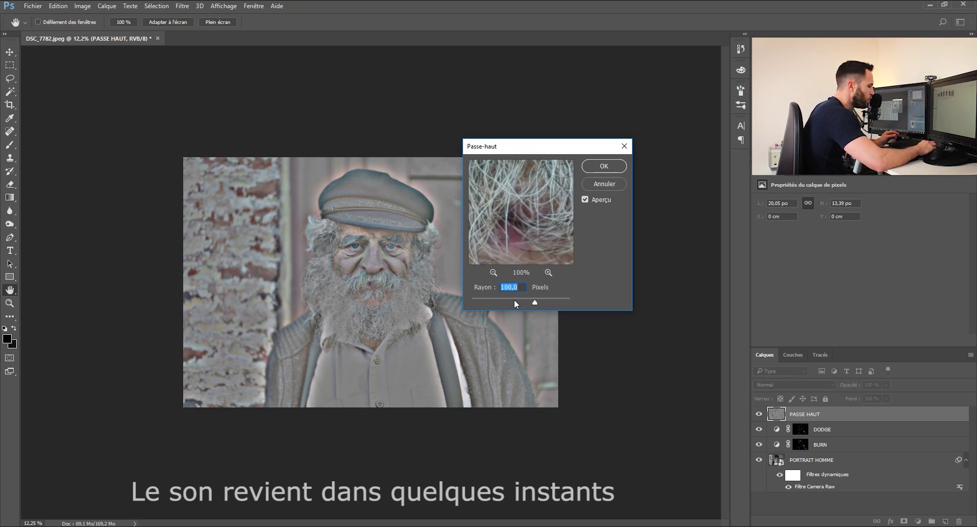
pyautogui.write('50')
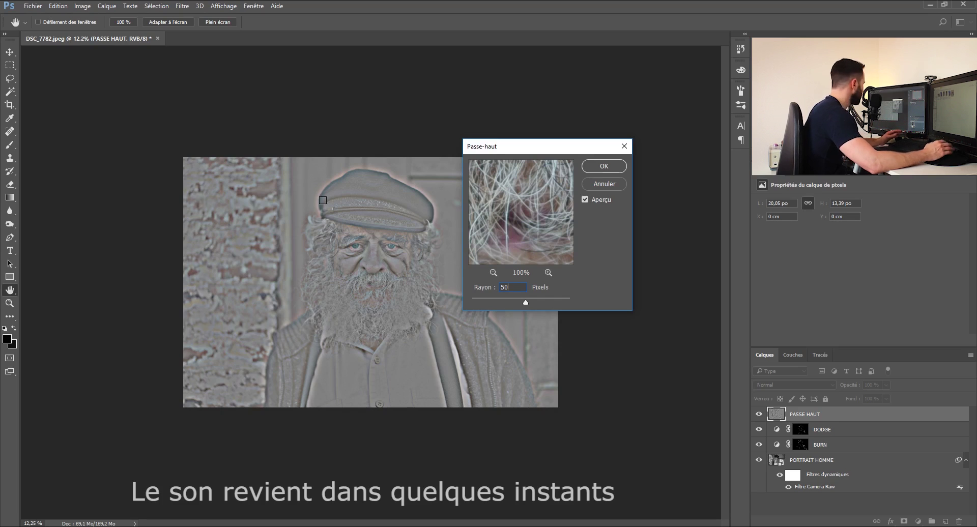
# Step: Reduce the Passe-haut filter's radius to 20 pixels
pyautogui.press('Down')
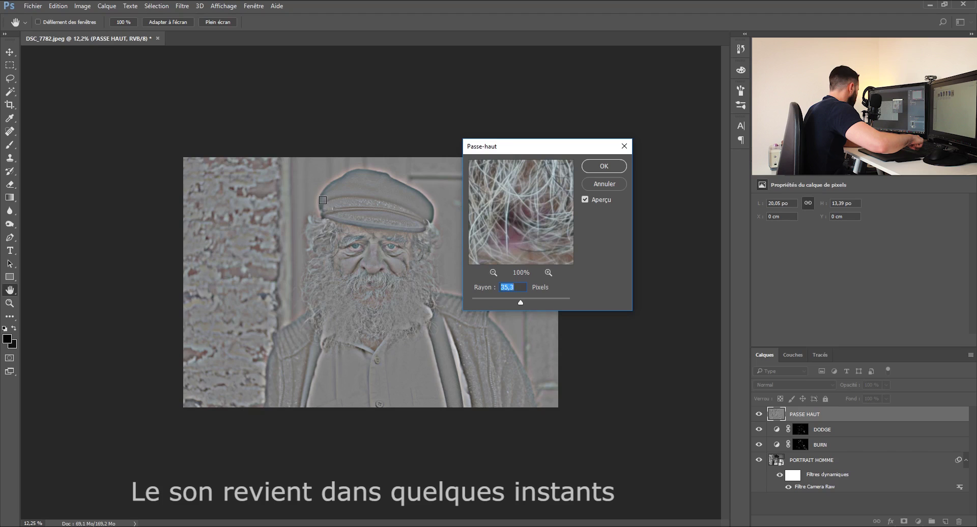
pyautogui.press('Down')
pyautogui.press('Down')
pyautogui.press('Down')
pyautogui.press('Down')
pyautogui.press('Down')
pyautogui.write('20')
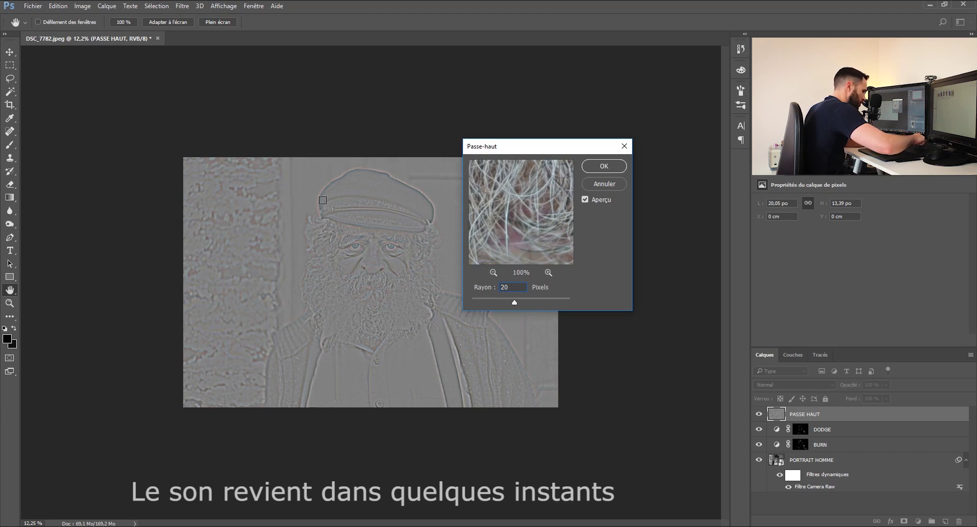
# Step: Try a Passe-haut radius of 15 pixels, settle on 12 pixels and apply the filter
pyautogui.press('BackSpace')
pyautogui.press('BackSpace')
pyautogui.write('15')
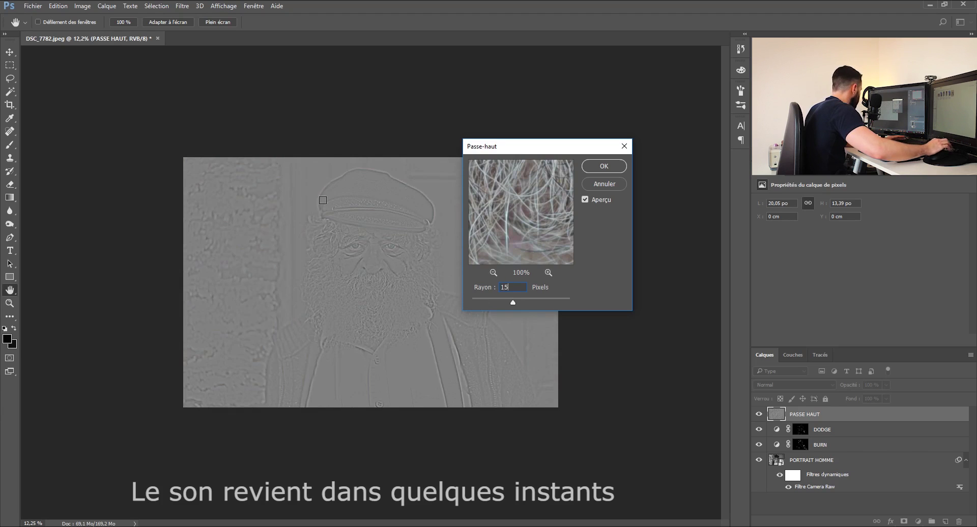
pyautogui.press('BackSpace')
pyautogui.write('2')
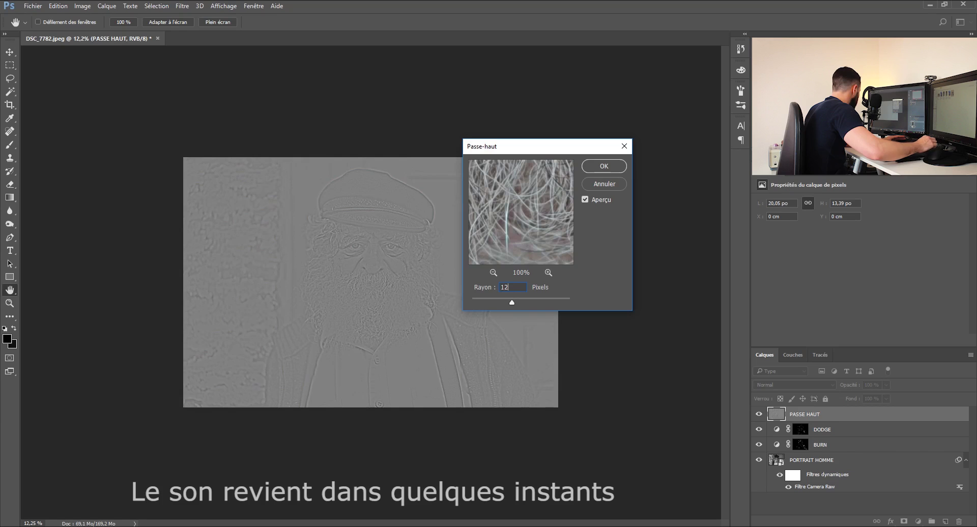
pyautogui.click(617, 166)
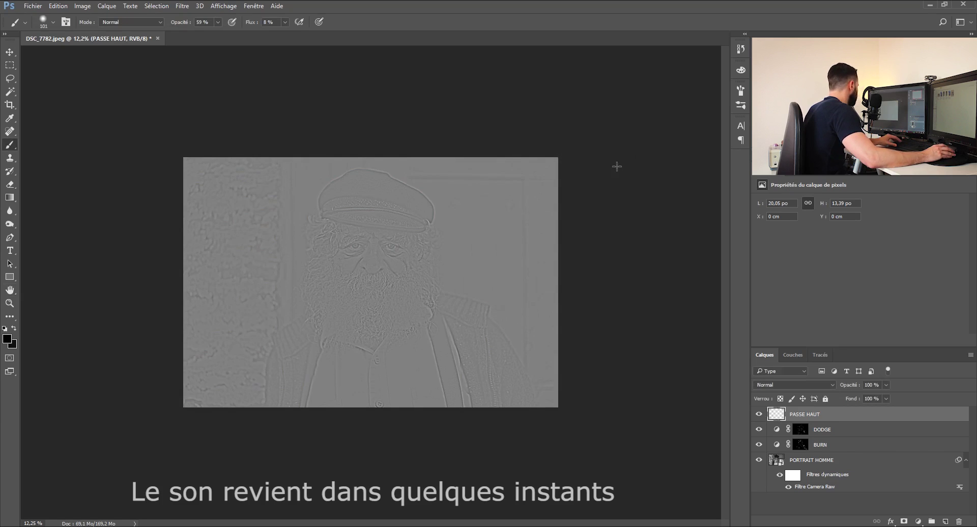
# Step: Set the PASSE HAUT layer's blend mode to Lumière tamisée and fit the whole photo in the view
pyautogui.click(804, 385)
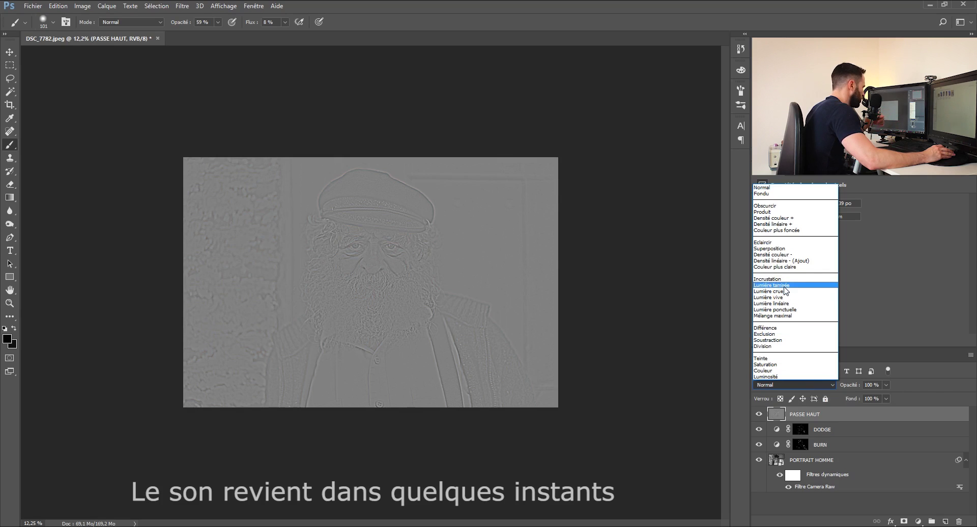
pyautogui.click(785, 285)
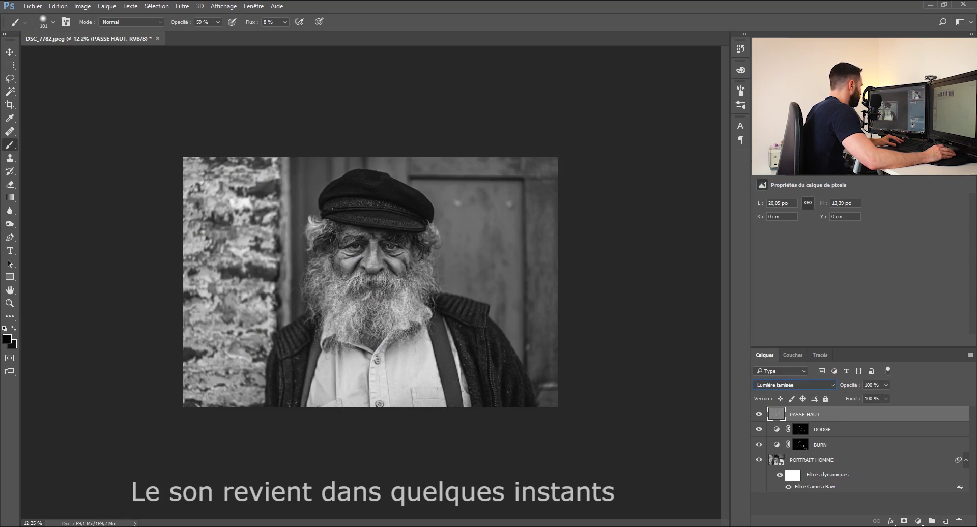
pyautogui.hotkey('ctrl', '0')
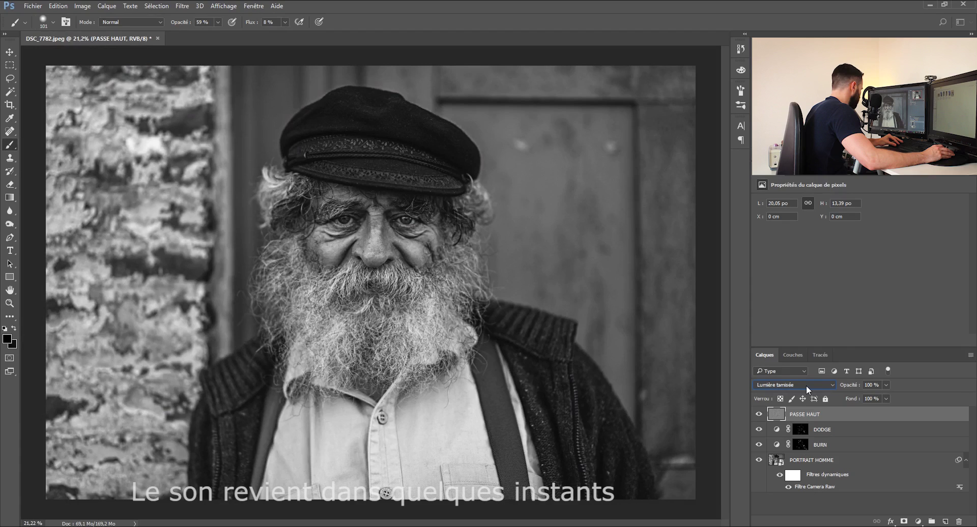
# Step: Try the Incrustation blend mode on PASSE HAUT, compare it with Lumière tamisée through the history and revert to Lumière tamisée
pyautogui.click(807, 386)
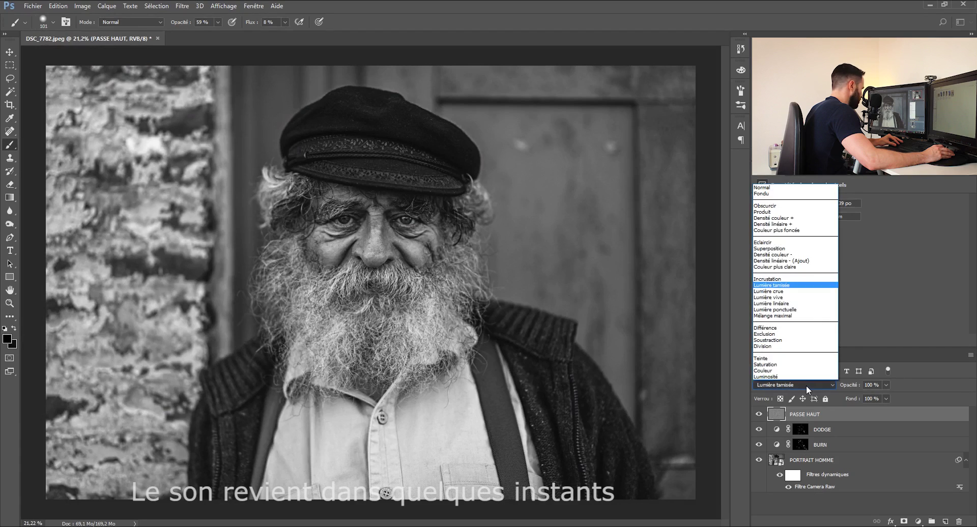
pyautogui.click(780, 280)
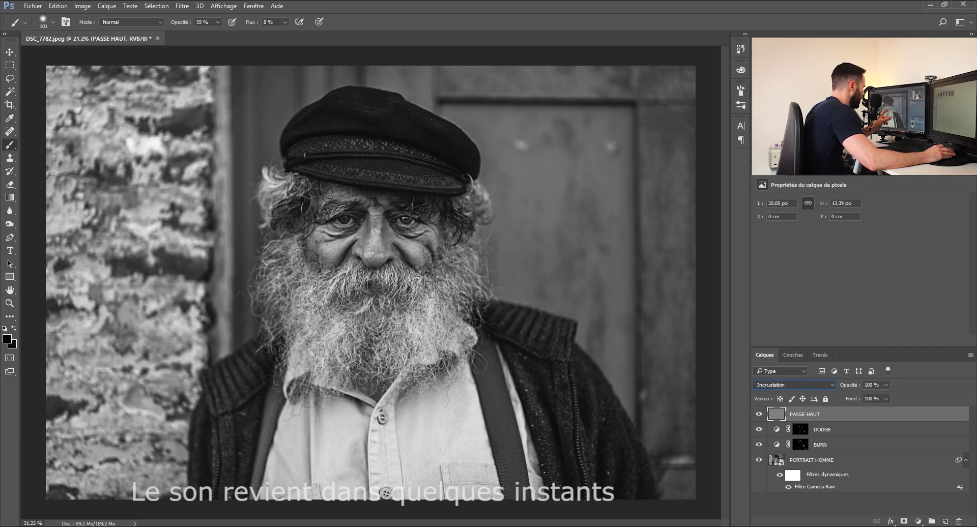
pyautogui.click(741, 49)
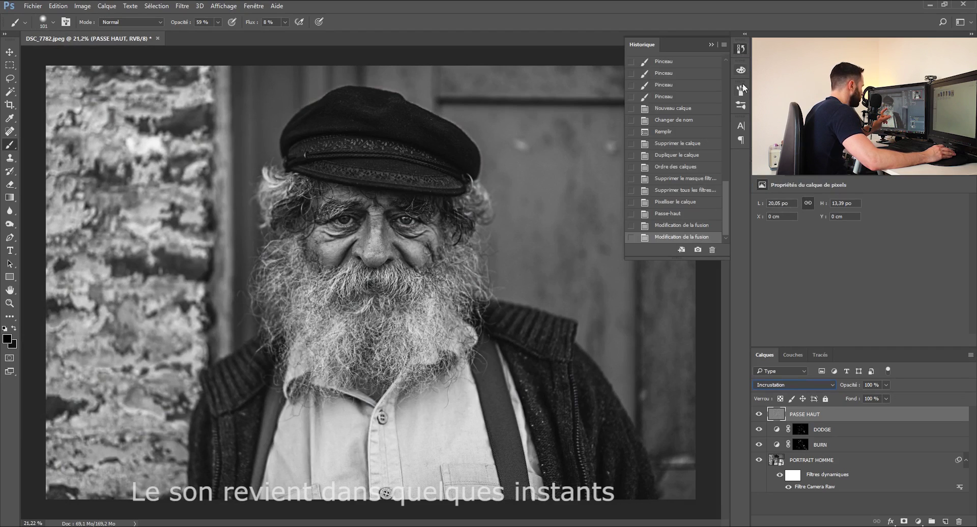
pyautogui.click(681, 227)
pyautogui.click(681, 240)
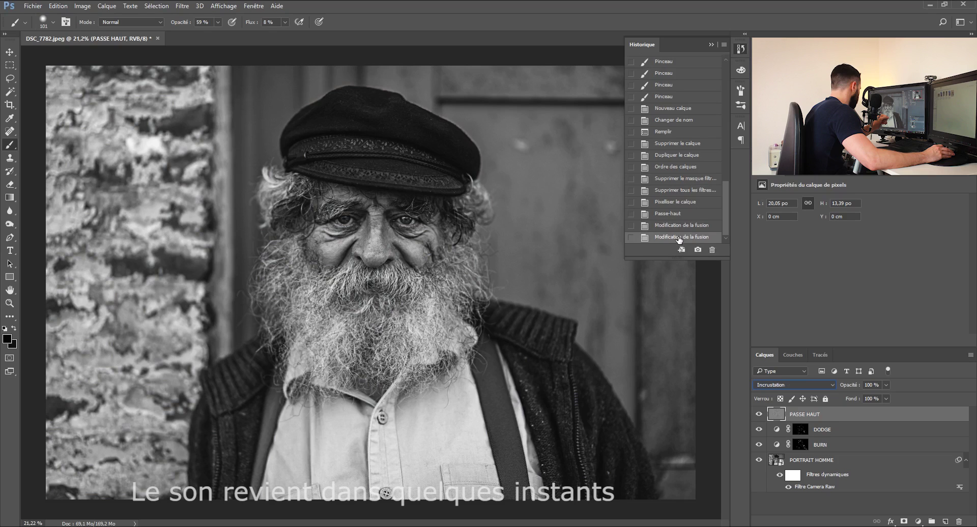
pyautogui.click(675, 228)
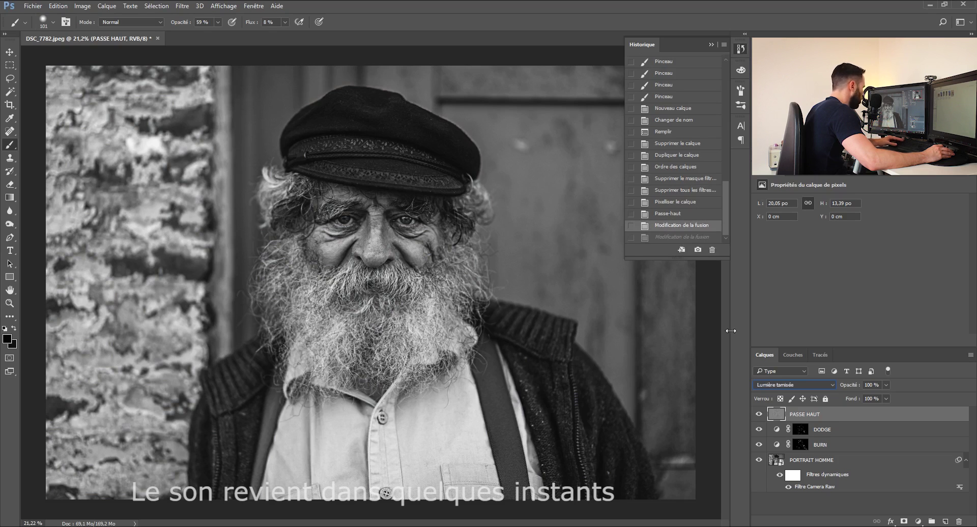
# Step: Try the Lumière vive blend mode on the PASSE HAUT layer with the opacity lowered to 18 %
pyautogui.click(805, 384)
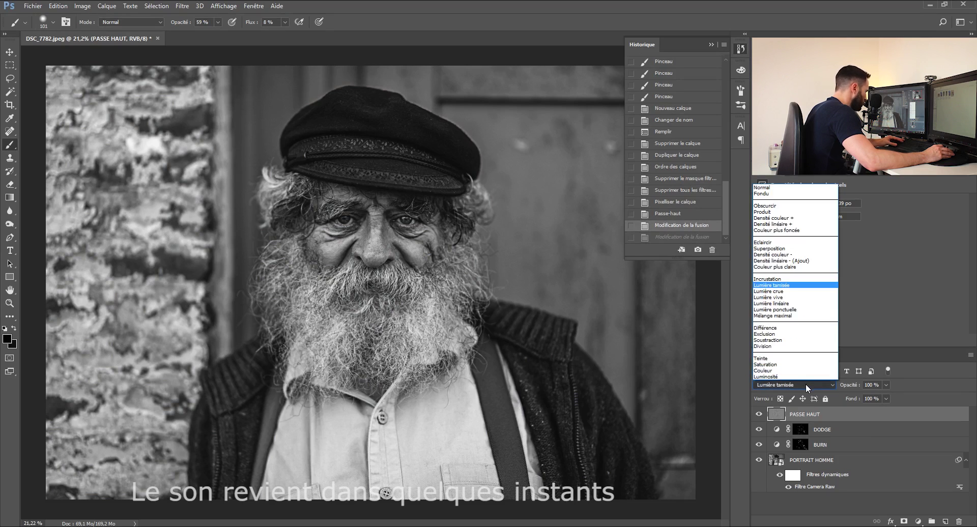
pyautogui.click(776, 297)
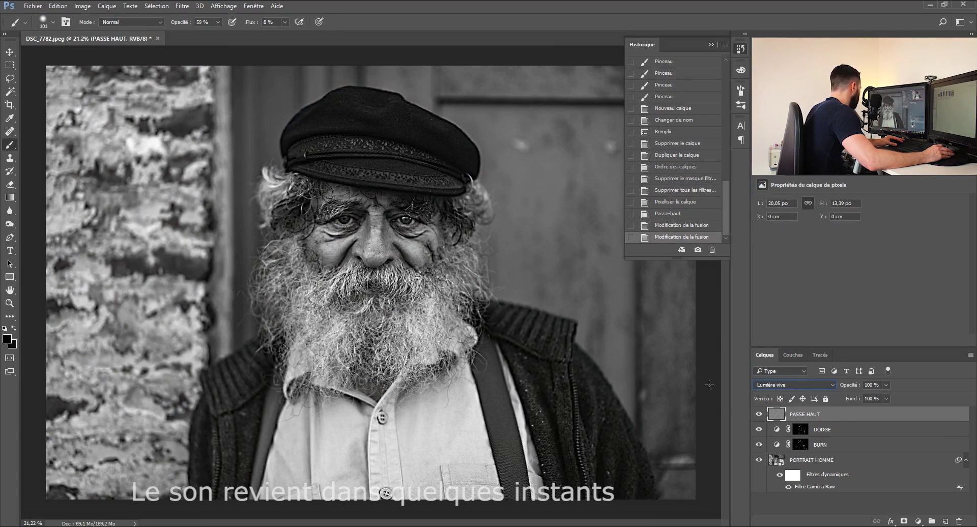
pyautogui.moveTo(854, 389); pyautogui.dragTo(811, 390)
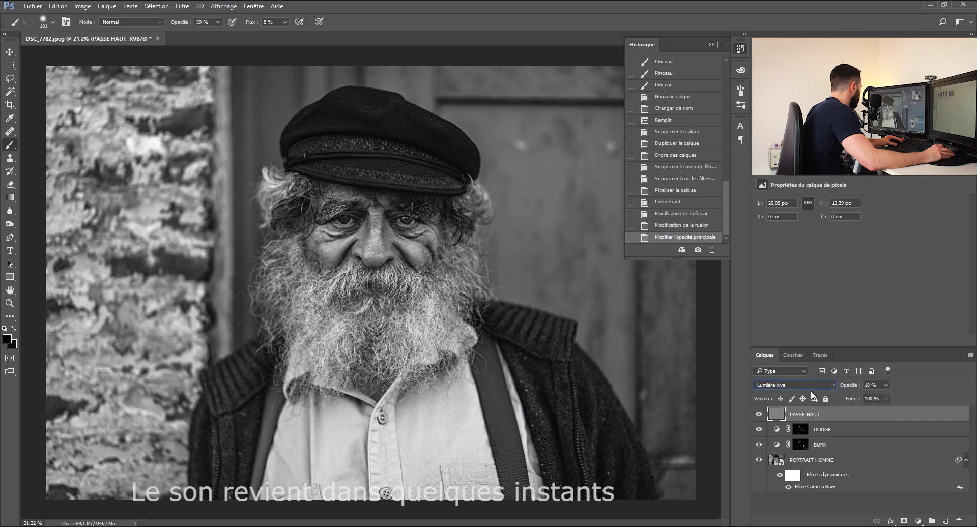
# Step: Try the Lumière linéaire blend mode on the PASSE HAUT layer at 63 % opacity
pyautogui.click(782, 382)
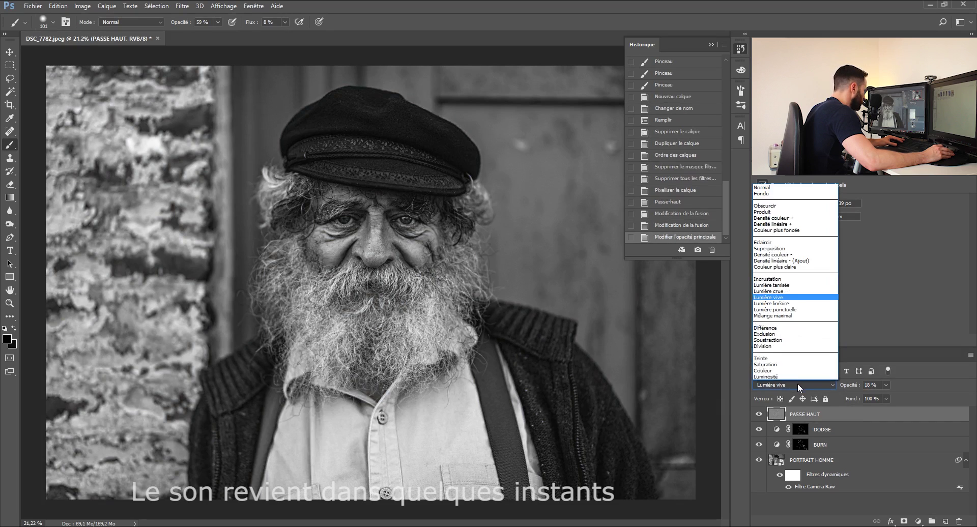
pyautogui.click(783, 304)
pyautogui.moveTo(851, 386)
pyautogui.mouseDown()
pyautogui.moveTo(894, 387)
pyautogui.moveTo(834, 390)
pyautogui.mouseUp()
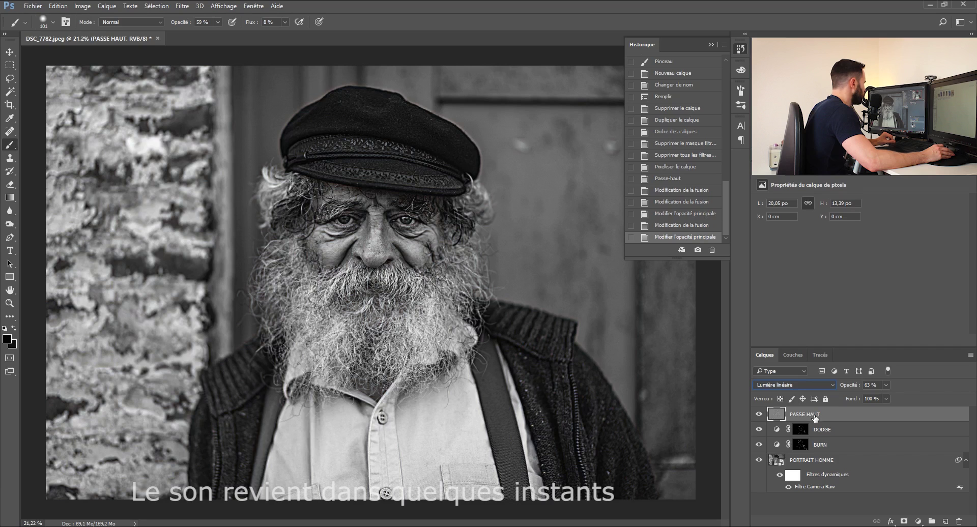
# Step: Desaturate the PASSE HAUT layer with a Teinte/Saturation adjustment, setting Saturation to -90
pyautogui.click(82, 6)
pyautogui.moveTo(108, 34)
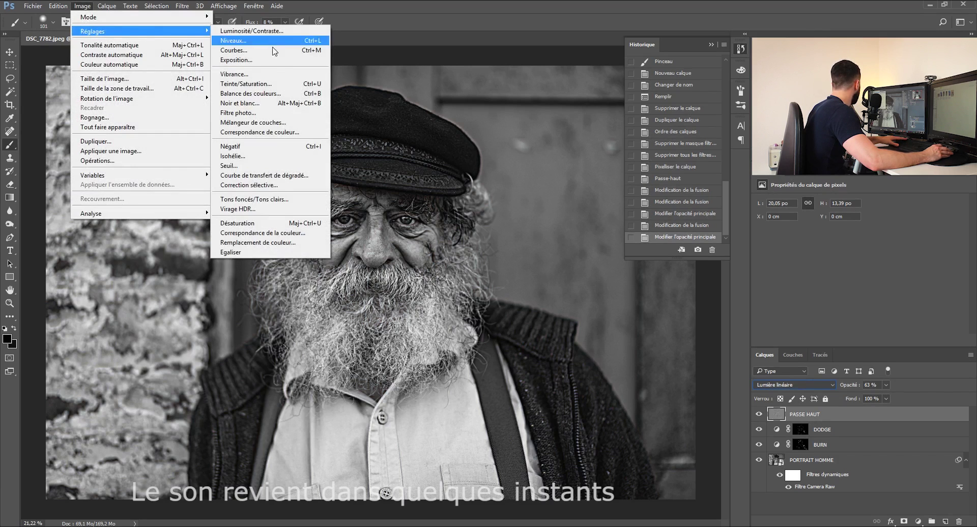
pyautogui.click(276, 85)
pyautogui.moveTo(575, 261); pyautogui.dragTo(530, 261)
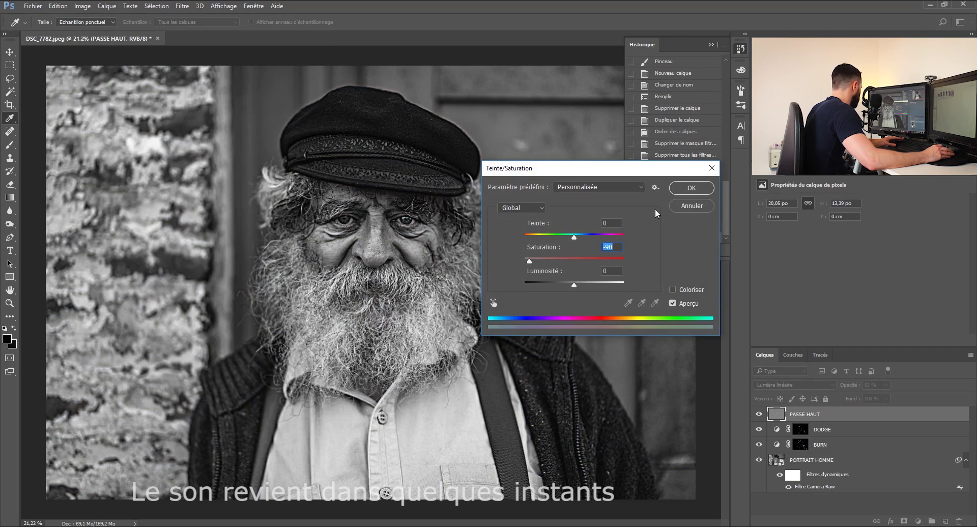
pyautogui.click(691, 189)
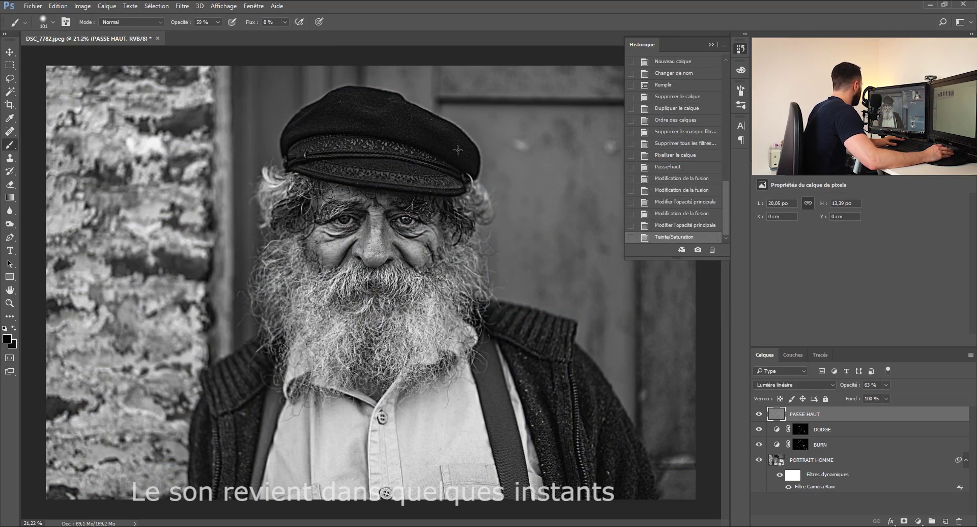
# Step: Set the PASSE HAUT layer's blend mode to Lumière tamisée and its opacity to 71 %
pyautogui.click(808, 385)
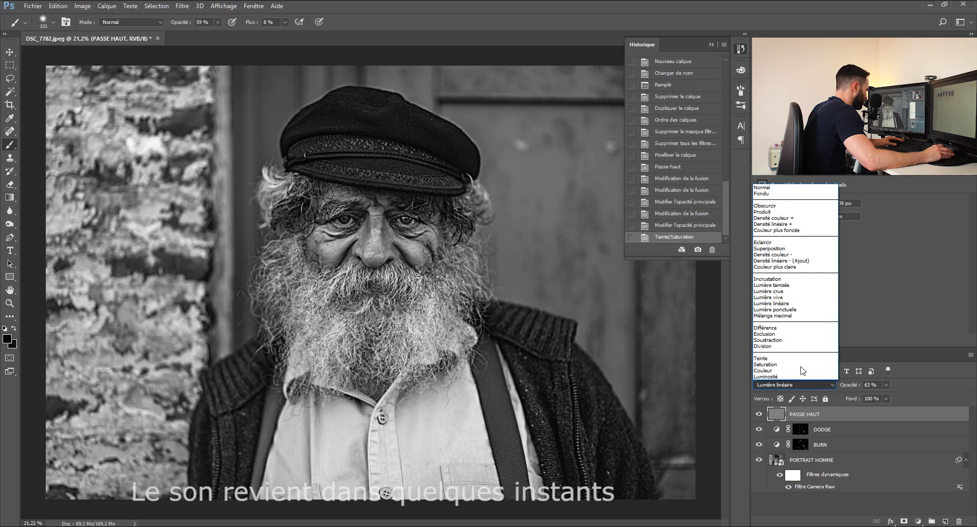
pyautogui.click(798, 286)
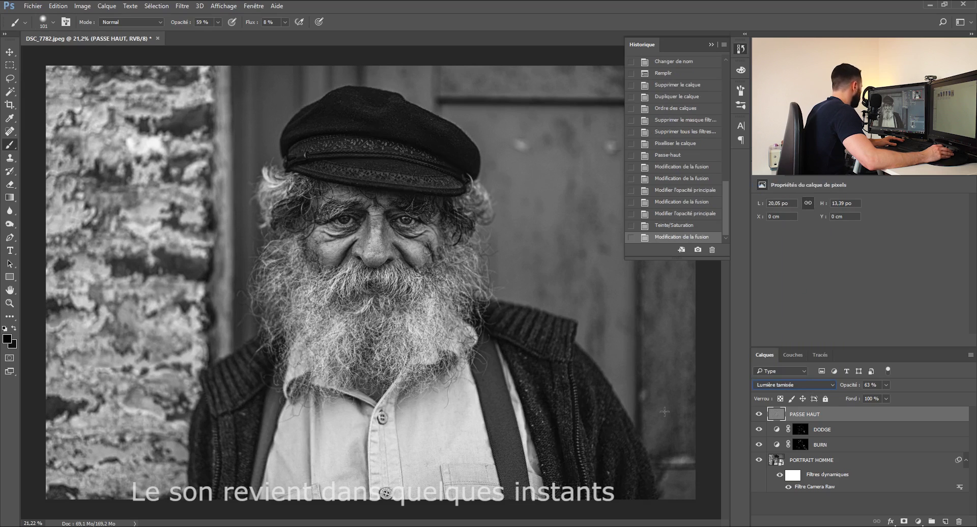
pyautogui.moveTo(854, 388); pyautogui.dragTo(852, 391)
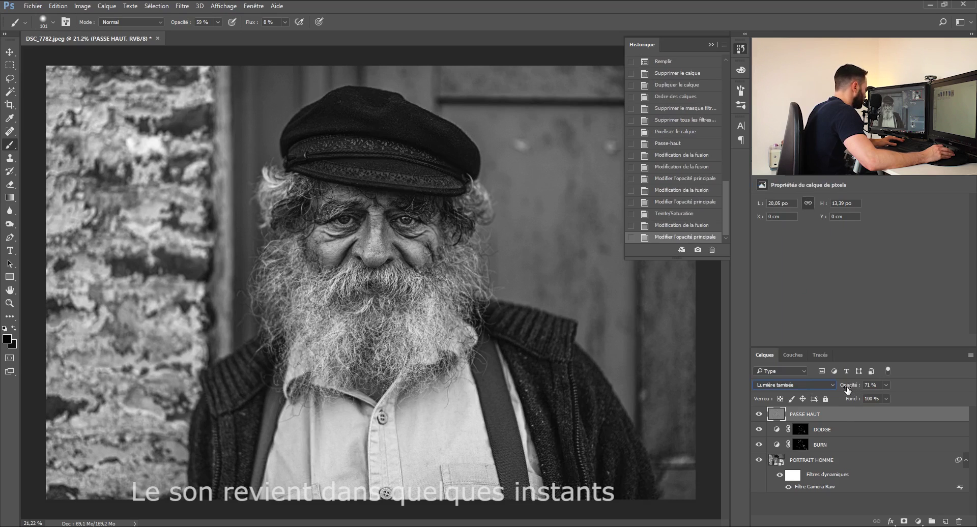
# Step: Set the PASSE HAUT layer's opacity to 75 %
pyautogui.click(880, 386)
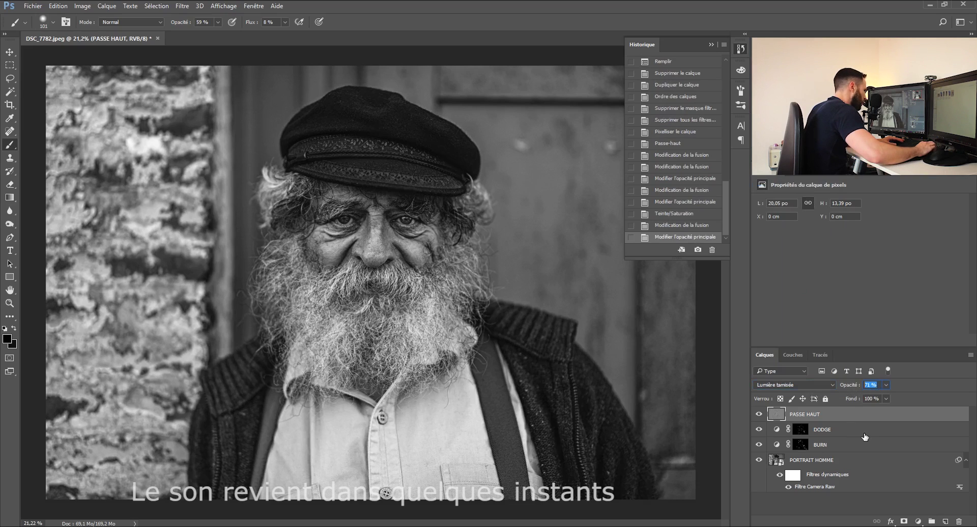
pyautogui.write('75')
pyautogui.press('Return')
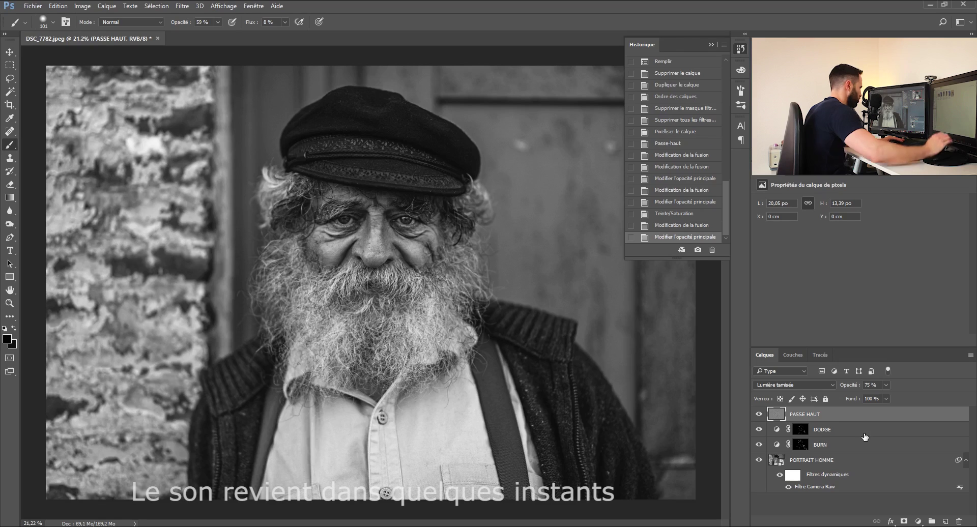
pyautogui.click(710, 45)
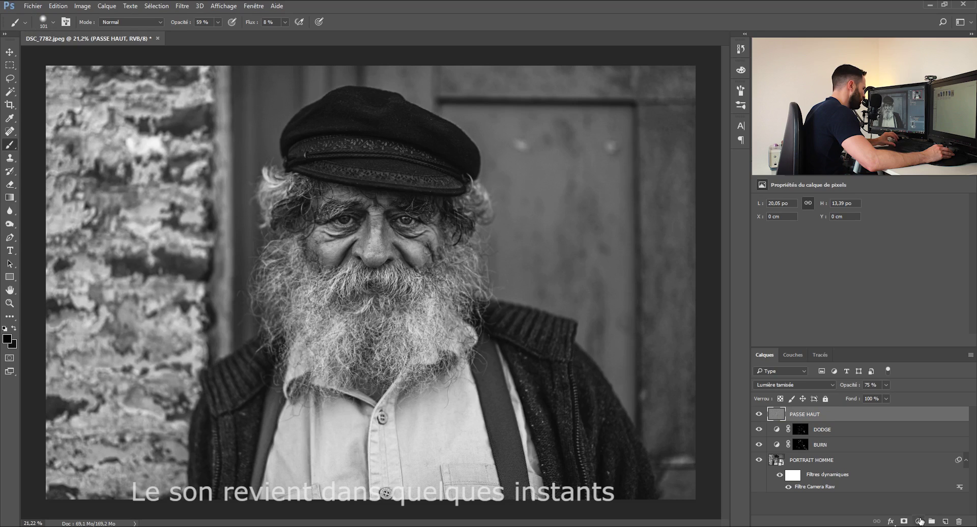
# Step: Add a black mask to the PASSE HAUT layer and paint white over the face and beard with a 1317 px brush at 0 % hardness
pyautogui.keyDown('alt'); pyautogui.click(905, 522); pyautogui.keyUp('alt')
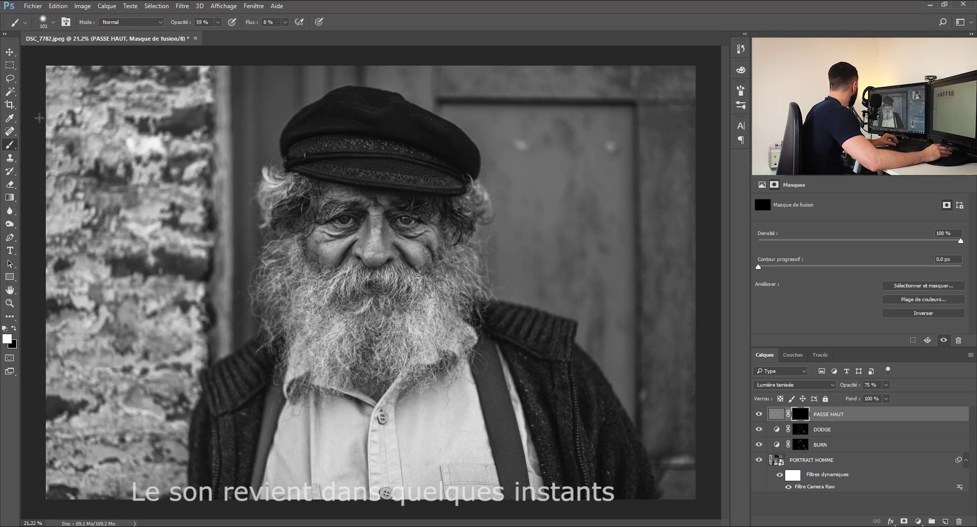
pyautogui.click(53, 23)
pyautogui.moveTo(74, 81)
pyautogui.mouseDown()
pyautogui.moveTo(102, 81)
pyautogui.moveTo(57, 80)
pyautogui.mouseUp()
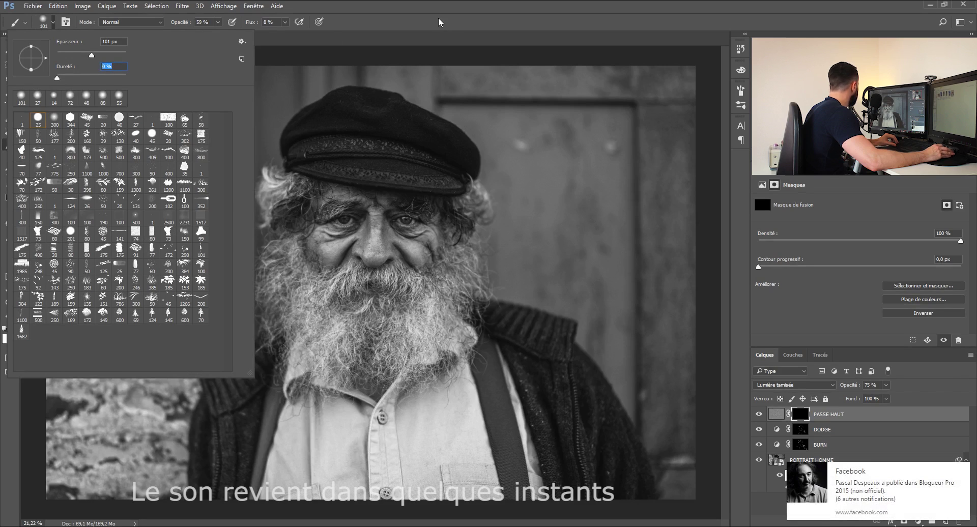
pyautogui.click(440, 22)
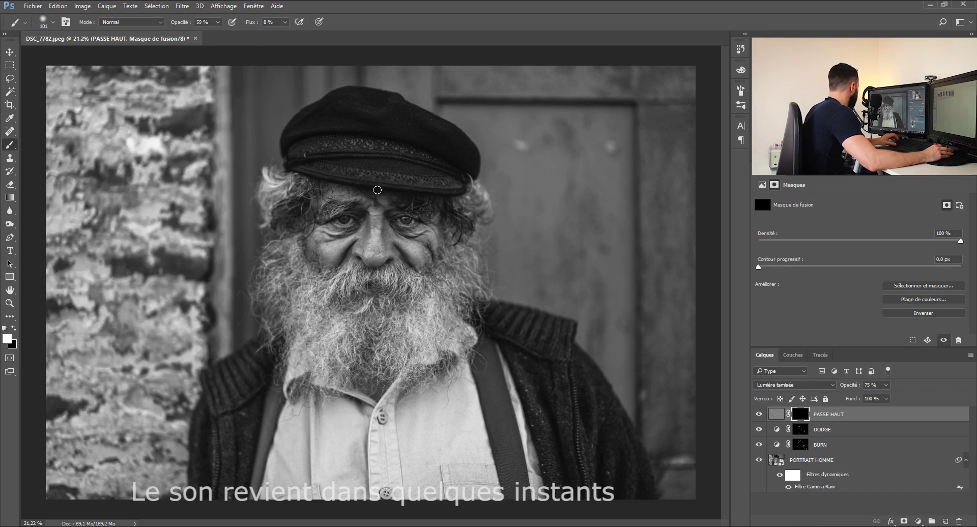
pyautogui.moveTo(363, 169); pyautogui.dragTo(407, 162)
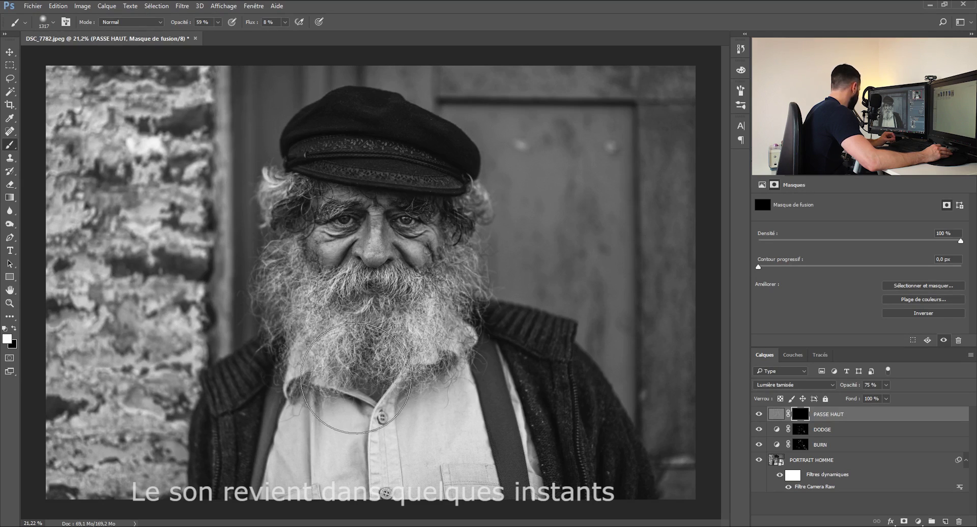
pyautogui.moveTo(397, 418); pyautogui.dragTo(371, 415)
# Step: Try painting more of the face and beard into the PASSE HAUT mask with the brush flow raised to 86 %
pyautogui.click(285, 22)
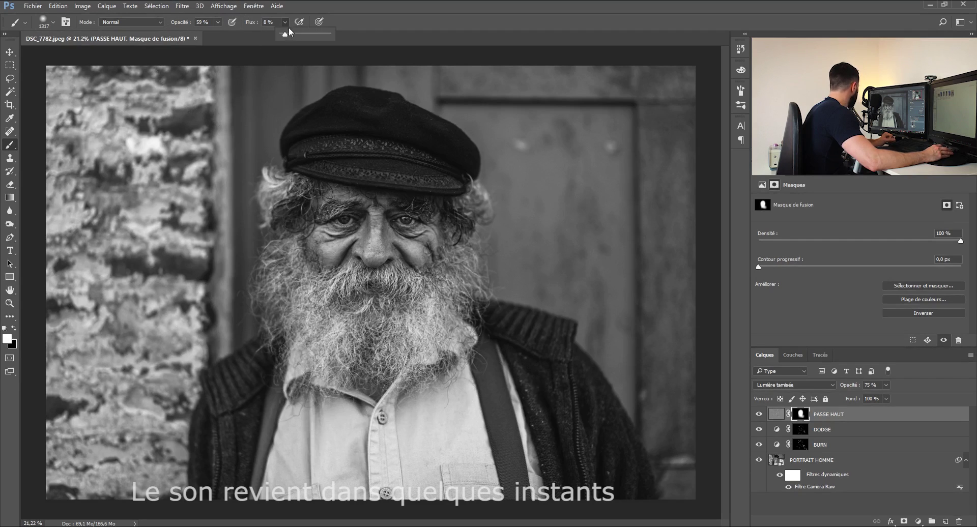
pyautogui.click(321, 36)
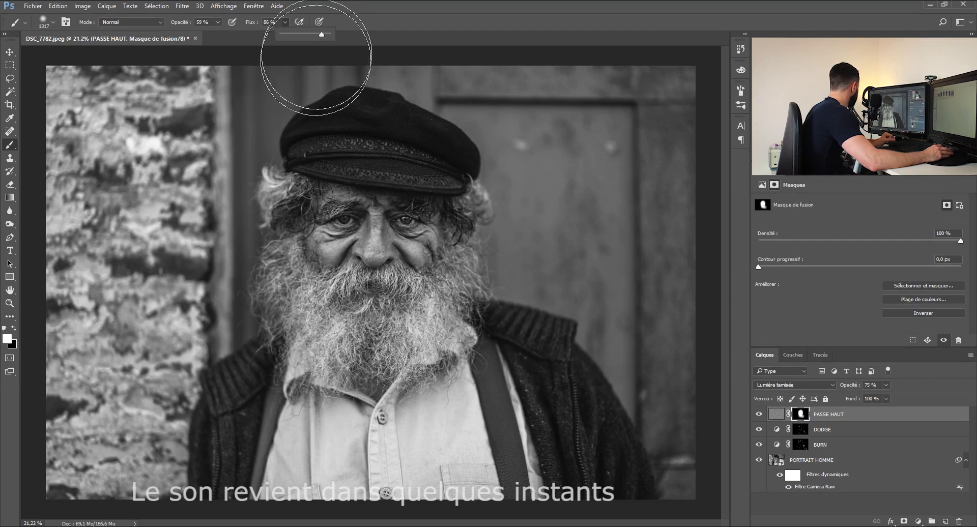
pyautogui.moveTo(358, 273)
pyautogui.mouseDown()
pyautogui.moveTo(333, 440)
pyautogui.moveTo(399, 398)
pyautogui.moveTo(430, 403)
pyautogui.moveTo(454, 379)
pyautogui.moveTo(384, 309)
pyautogui.moveTo(379, 224)
pyautogui.moveTo(343, 261)
pyautogui.moveTo(354, 189)
pyautogui.mouseUp()
pyautogui.moveTo(422, 257)
pyautogui.mouseDown()
pyautogui.moveTo(431, 224)
pyautogui.moveTo(346, 270)
pyautogui.moveTo(359, 265)
pyautogui.mouseUp()
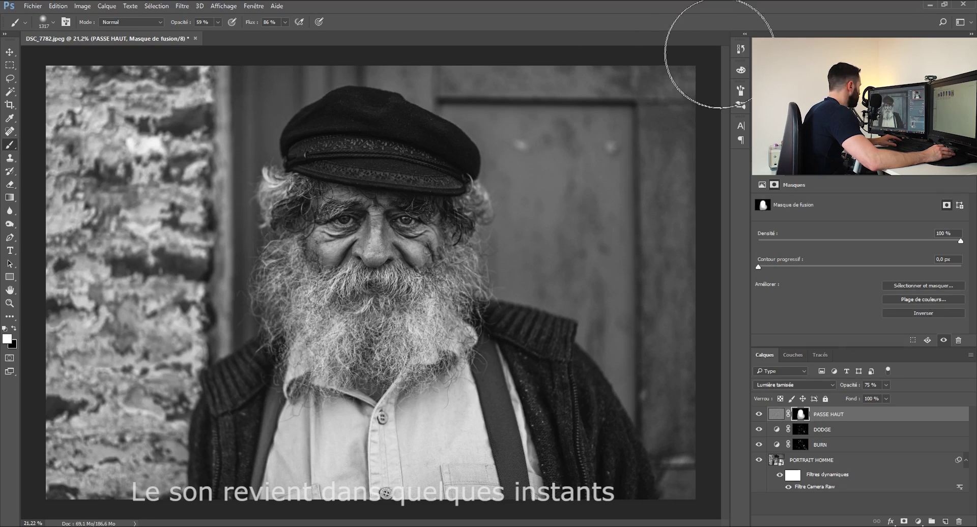
# Step: Undo the last two brush strokes on the PASSE HAUT mask and compare the image with the layer hidden and shown
pyautogui.click(741, 49)
pyautogui.click(682, 225)
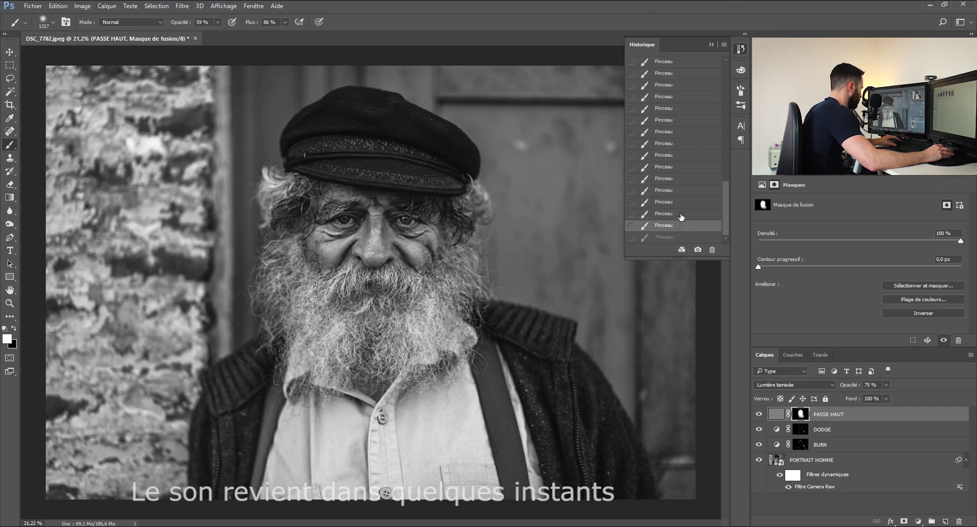
pyautogui.click(681, 214)
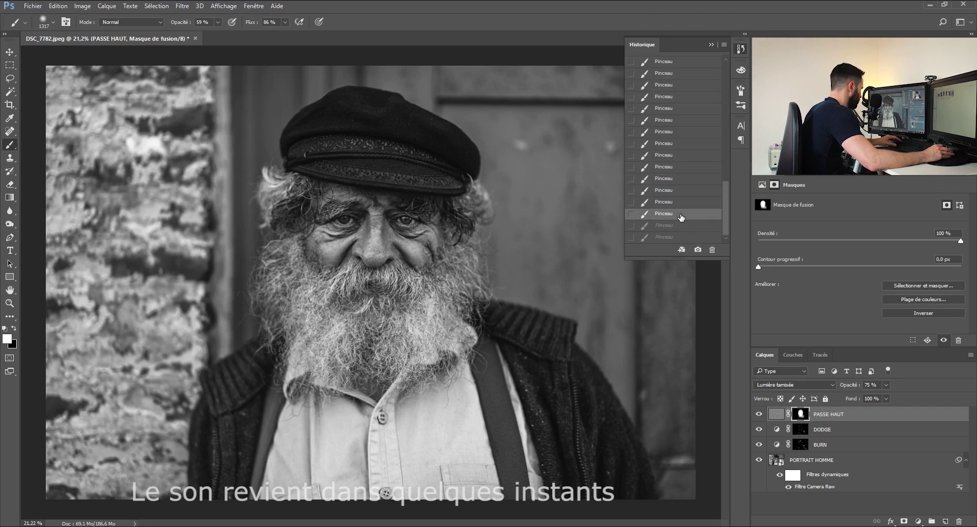
pyautogui.click(711, 45)
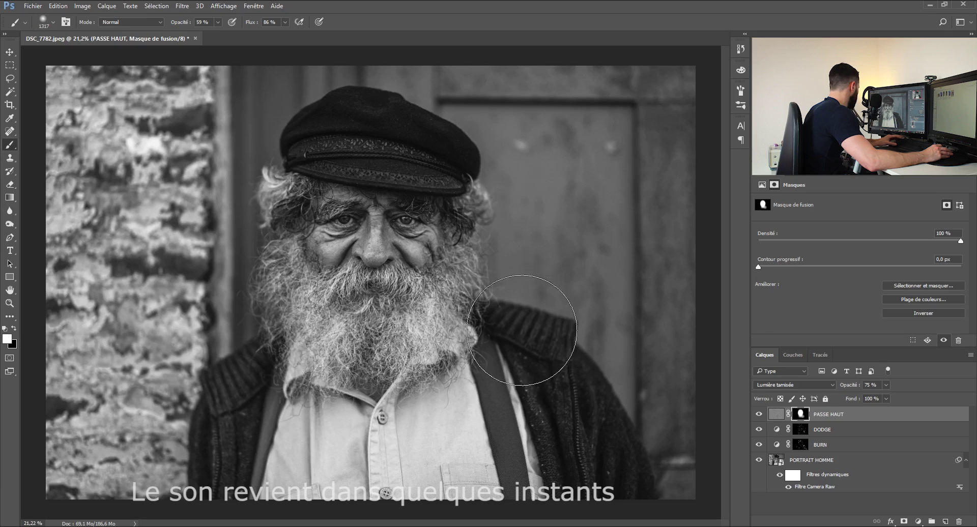
pyautogui.click(759, 415)
pyautogui.click(759, 415)
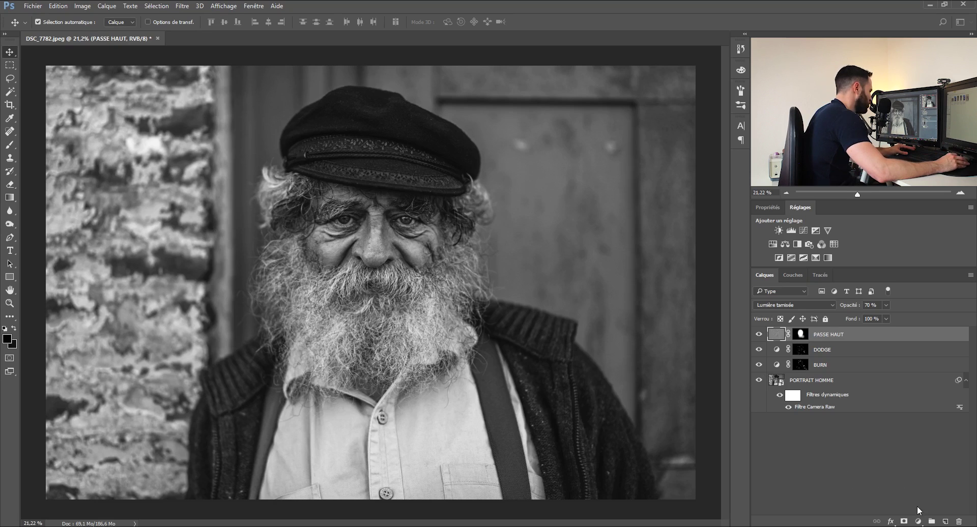
# Step: Add a gradient fill layer above PASSE HAUT using the Noir, blanc preset
pyautogui.click(920, 523)
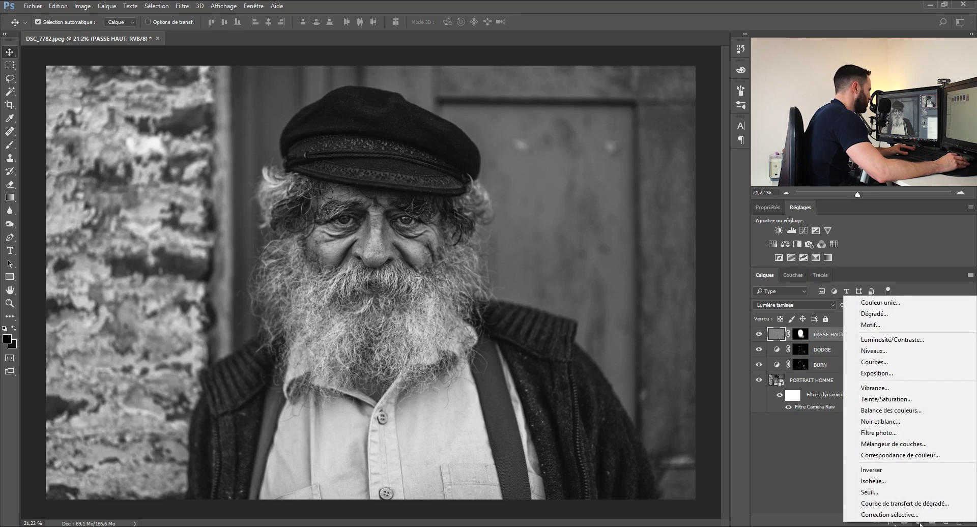
pyautogui.click(890, 315)
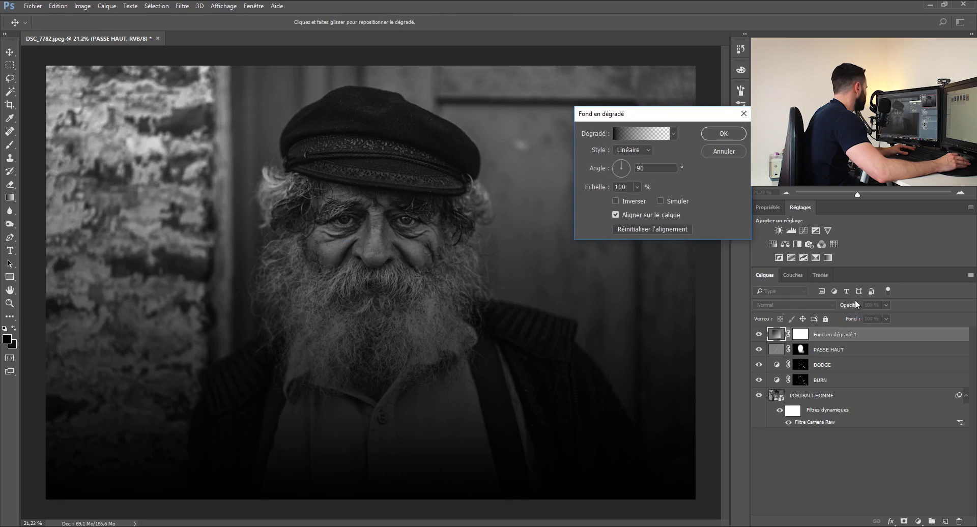
pyautogui.moveTo(677, 113); pyautogui.dragTo(595, 185)
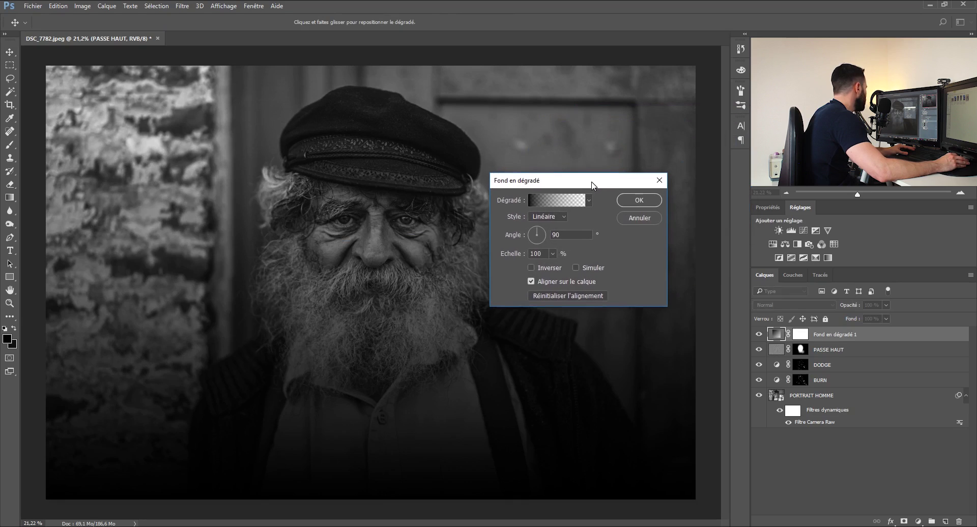
pyautogui.click(550, 205)
pyautogui.click(482, 161)
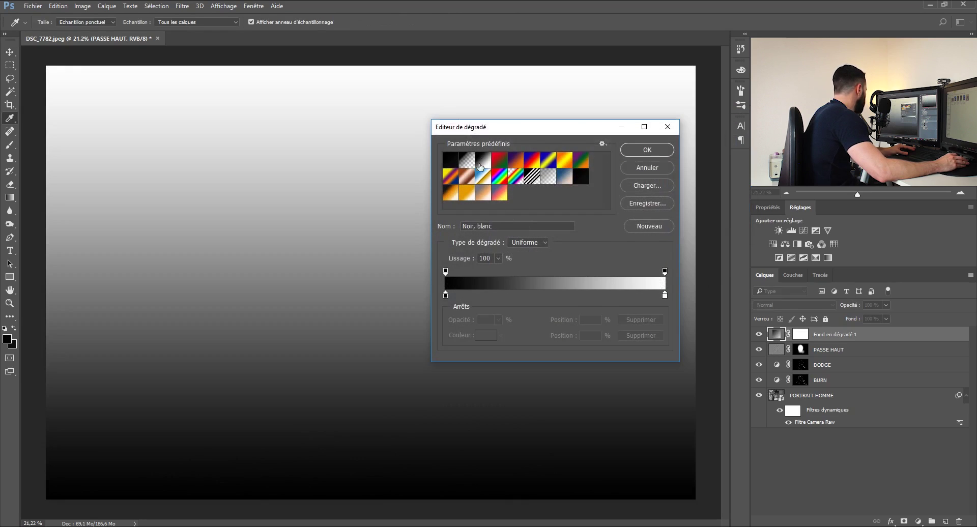
# Step: Make the white end of the gradient fully transparent and accept the edited gradient
pyautogui.click(665, 270)
pyautogui.click(500, 319)
pyautogui.moveTo(498, 331); pyautogui.dragTo(446, 341)
pyautogui.click(540, 256)
pyautogui.click(634, 149)
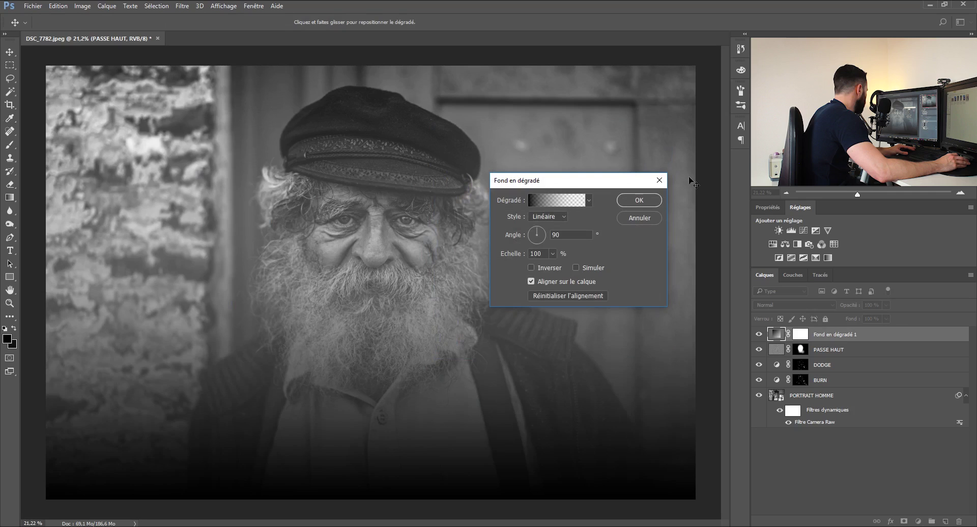
# Step: Turn the gradient fill into an inverted Radial vignette with a scale of 150 %
pyautogui.click(561, 218)
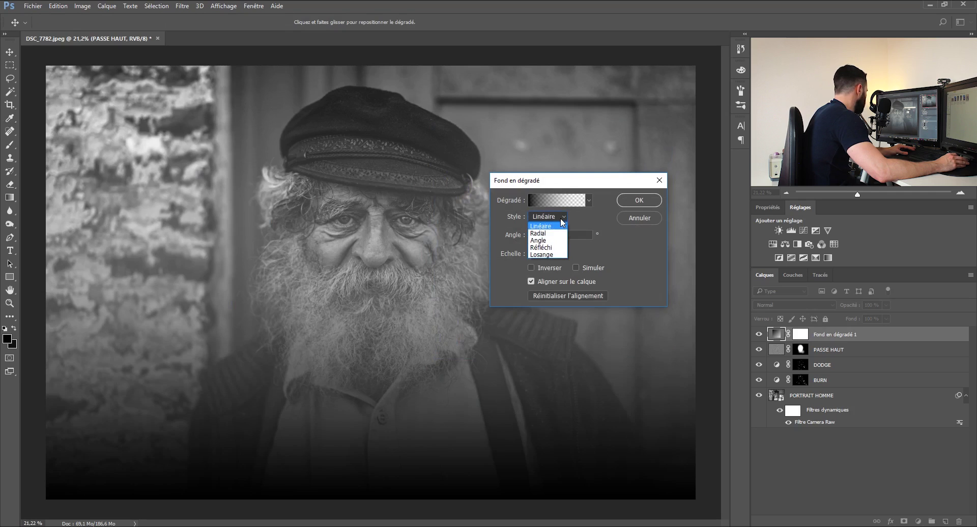
pyautogui.click(542, 231)
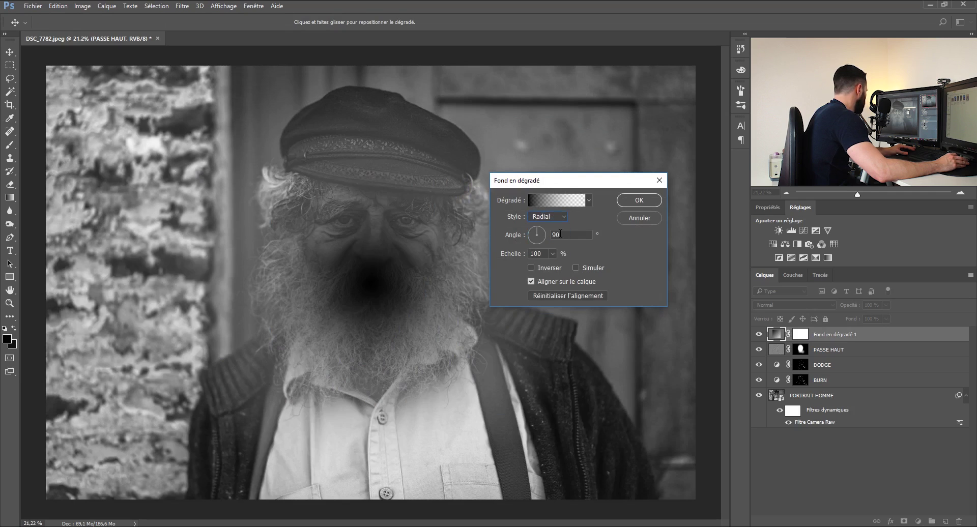
pyautogui.click(532, 268)
pyautogui.click(552, 254)
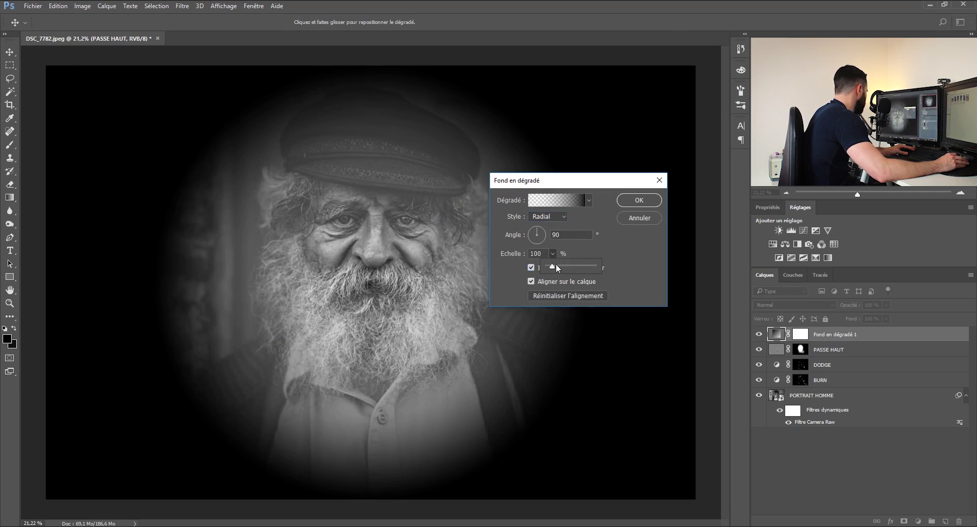
pyautogui.moveTo(553, 268); pyautogui.dragTo(555, 268)
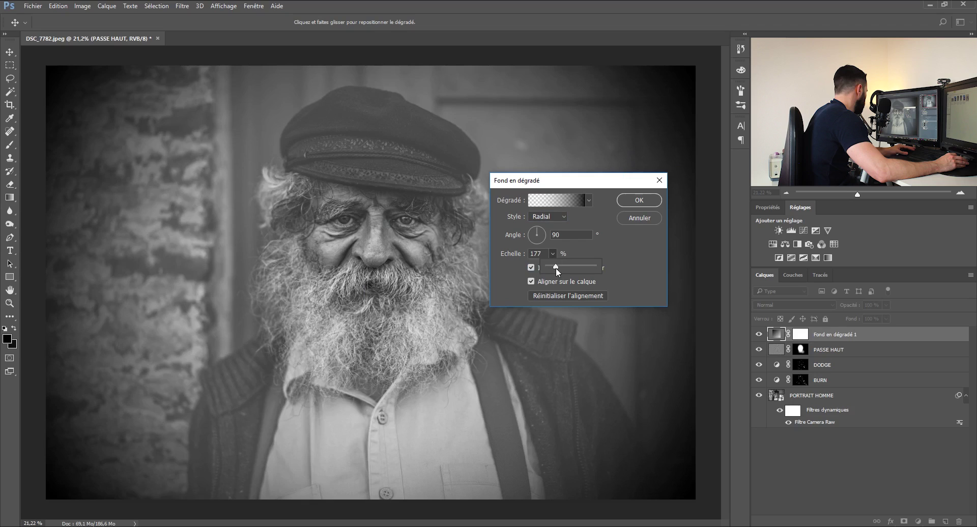
pyautogui.doubleClick(538, 253)
pyautogui.write('150')
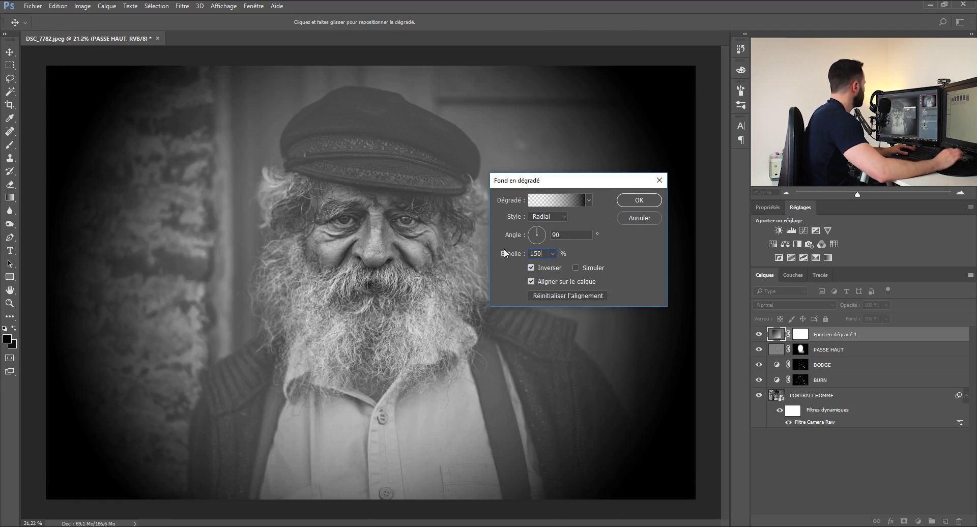
pyautogui.click(641, 200)
# Step: Try the Produit and Incrustation blend modes on the gradient fill layer
pyautogui.click(796, 305)
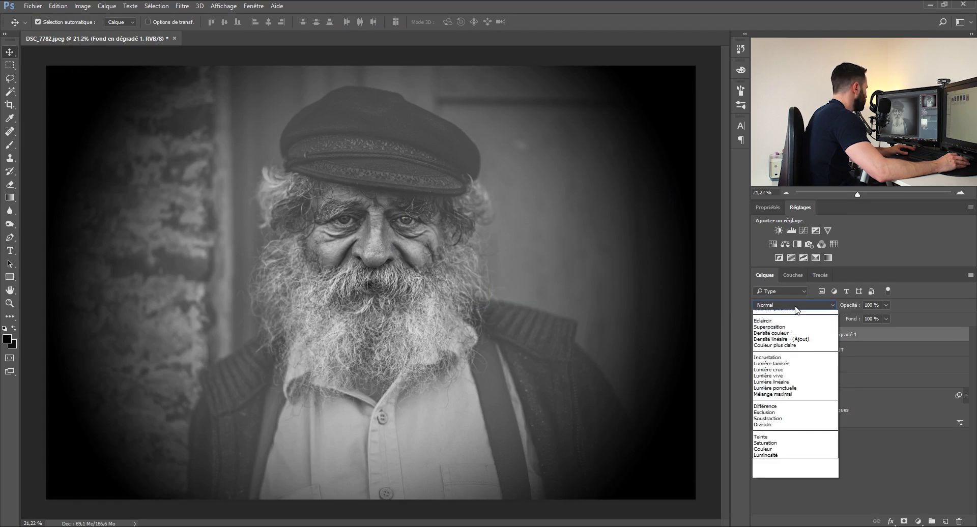
pyautogui.click(781, 339)
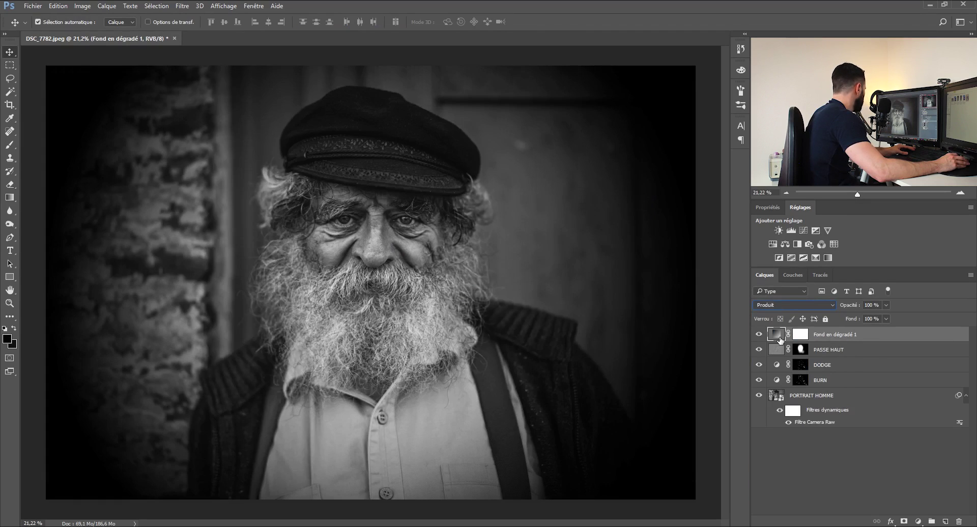
pyautogui.click(795, 304)
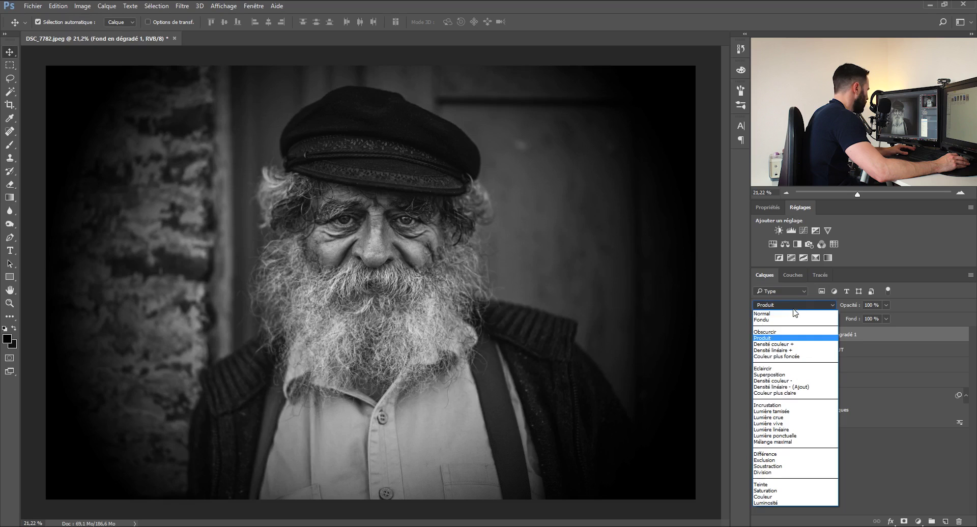
pyautogui.click(790, 405)
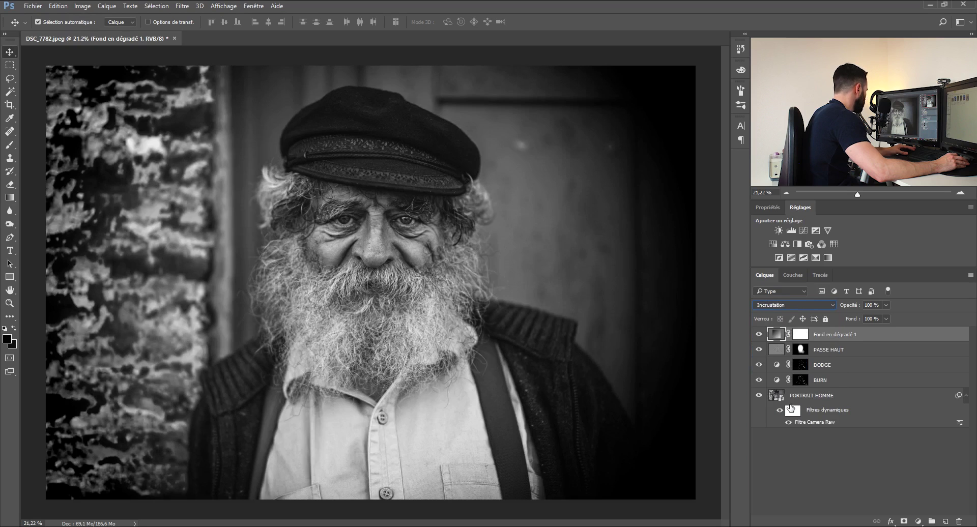
# Step: Set the gradient fill layer's blend mode to Lumière tamisée and its opacity to 60 %
pyautogui.click(803, 307)
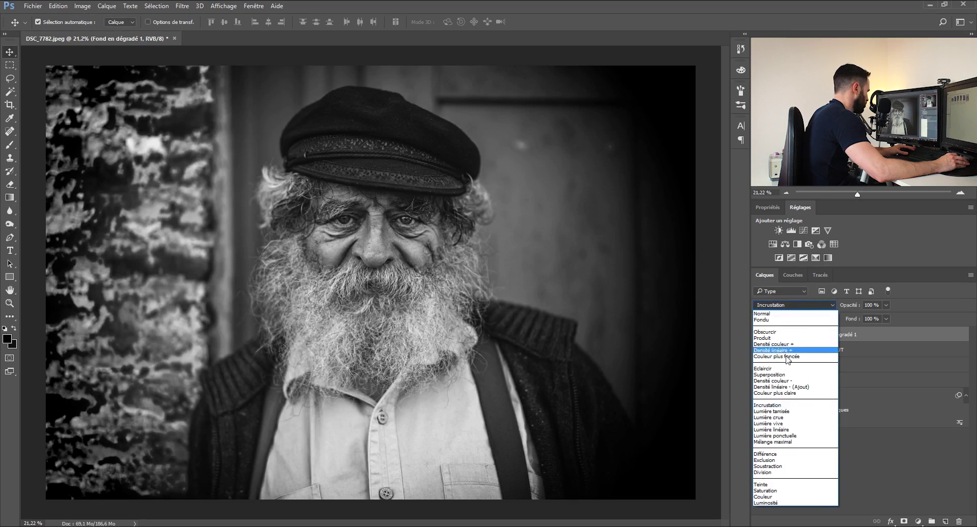
pyautogui.click(767, 347)
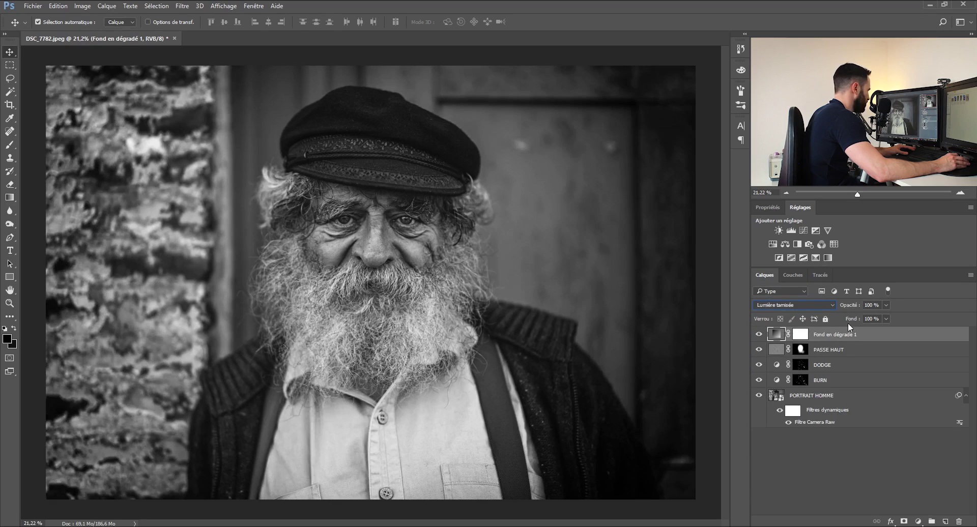
pyautogui.moveTo(854, 309); pyautogui.dragTo(841, 309)
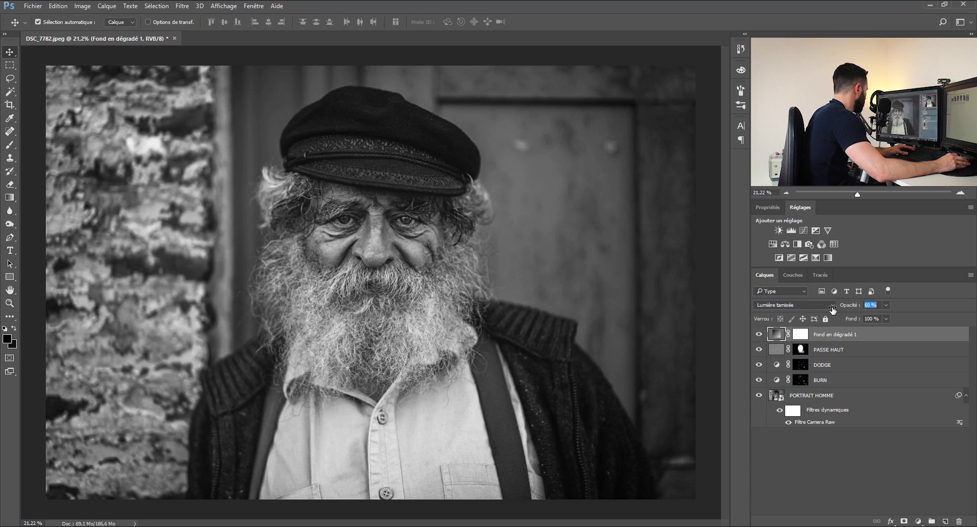
pyautogui.moveTo(835, 309); pyautogui.dragTo(837, 310)
pyautogui.press('6')
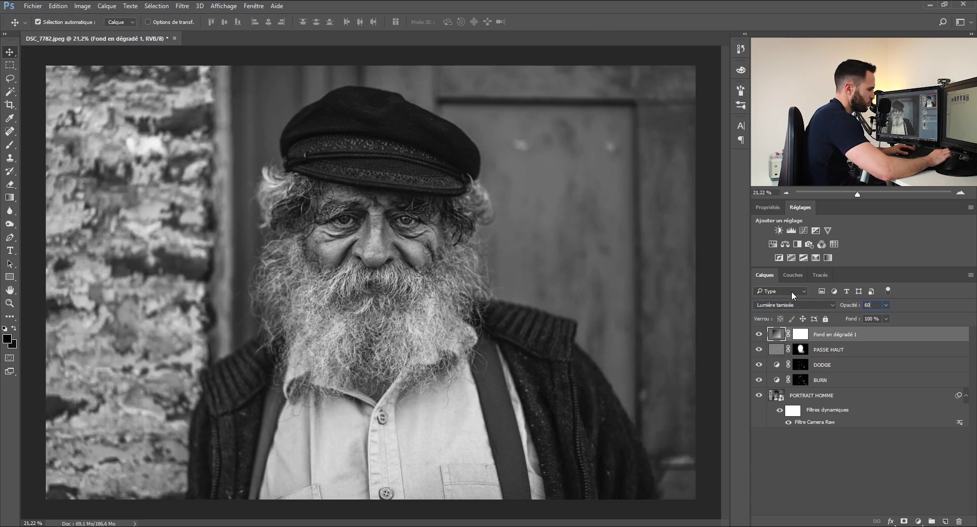
# Step: Crop both sides of the portrait tighter around the man, cutting away the stone wall and part of the door
pyautogui.click(812, 396)
pyautogui.hotkey('ctrl', '-')
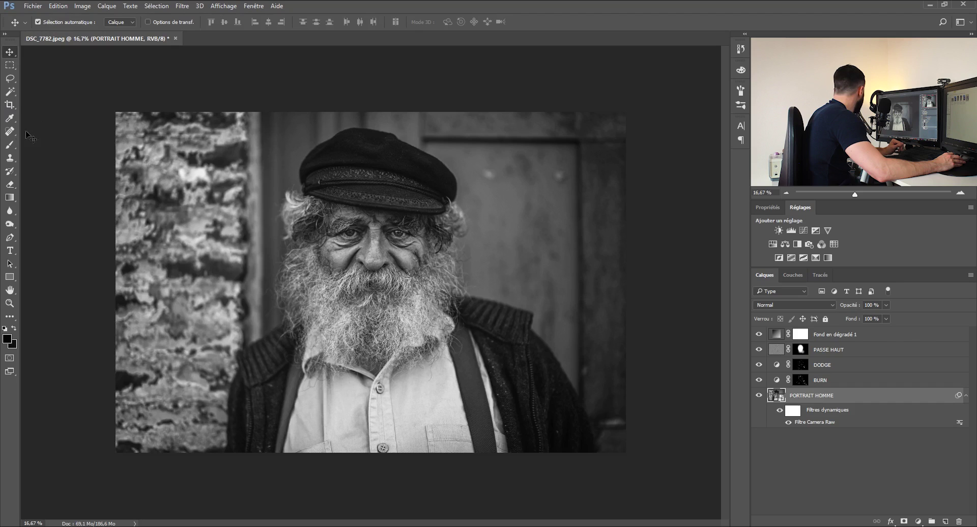
pyautogui.click(10, 105)
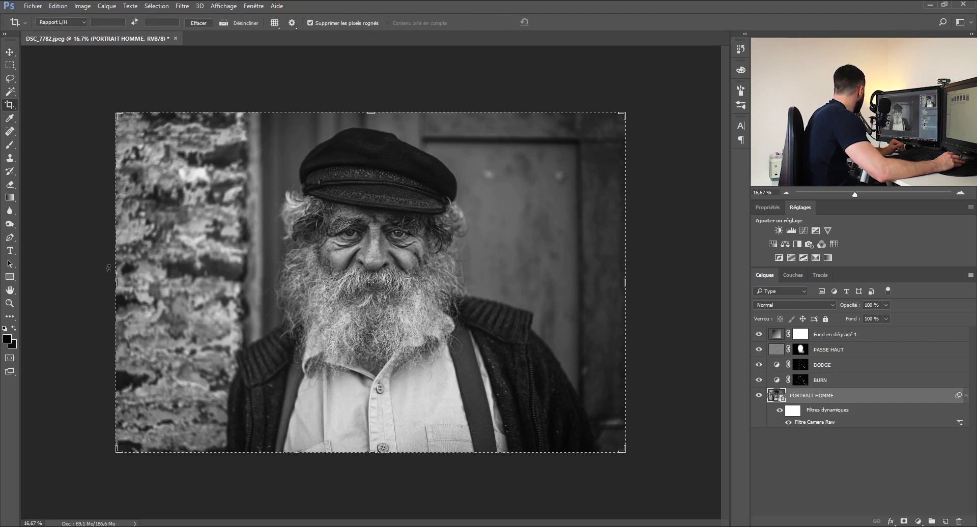
pyautogui.moveTo(114, 282); pyautogui.dragTo(170, 286)
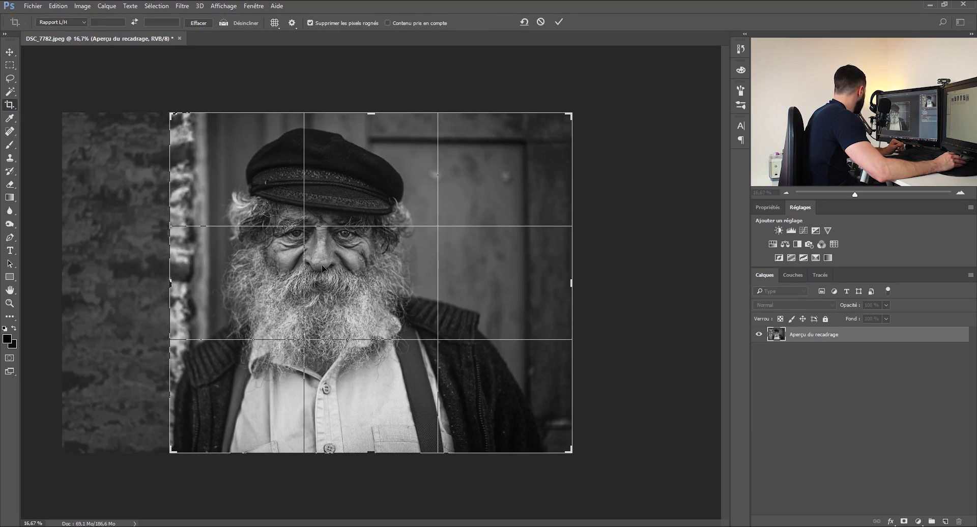
pyautogui.moveTo(573, 284); pyautogui.dragTo(505, 278)
pyautogui.moveTo(239, 284); pyautogui.dragTo(248, 283)
pyautogui.moveTo(494, 285); pyautogui.dragTo(494, 284)
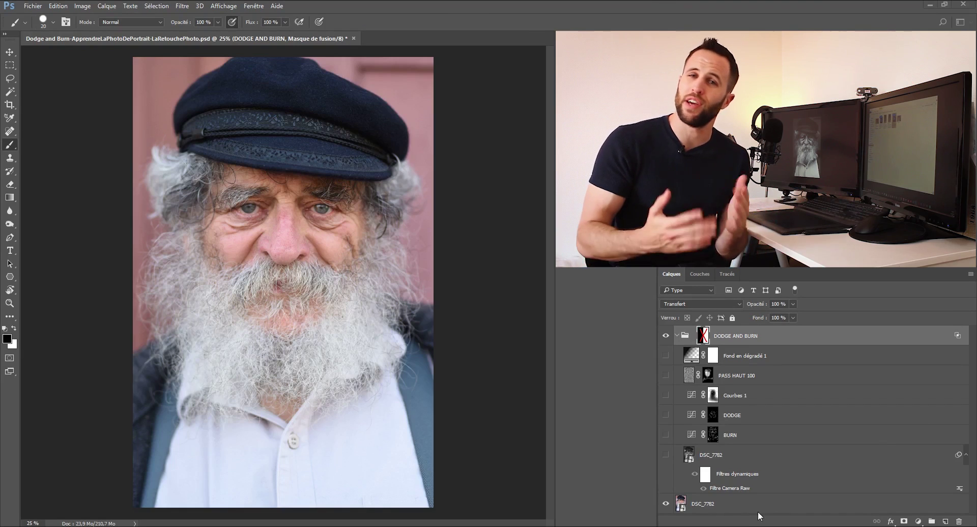
# Step: Show the black-and-white DSC_7782, BURN, DODGE, Courbes 1, PASS HAUT 100 and Fond en dégradé 1 layers inside the DODGE AND BURN group
pyautogui.click(730, 457)
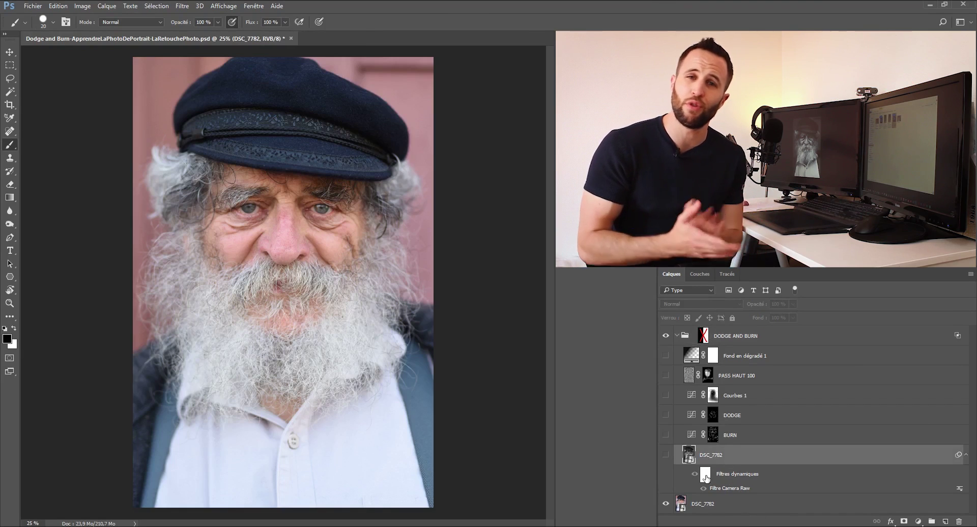
pyautogui.click(666, 455)
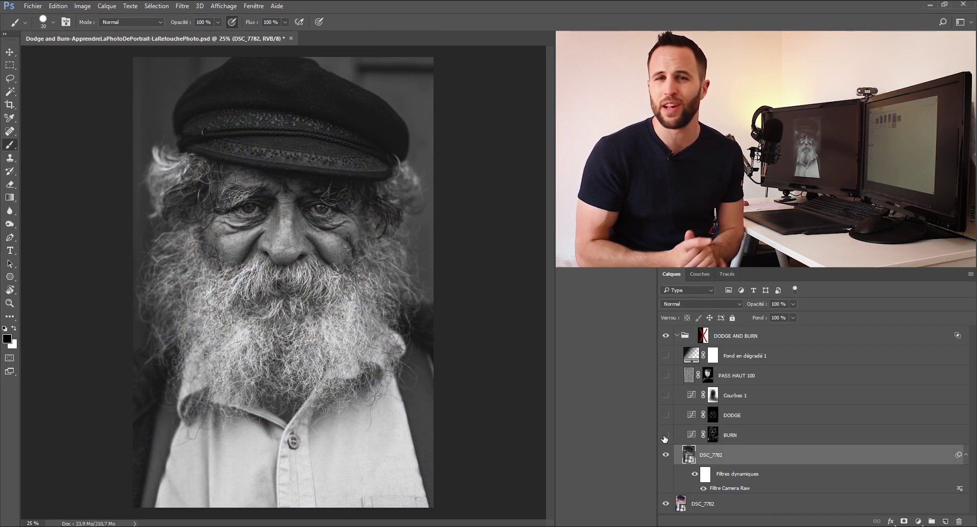
pyautogui.click(665, 435)
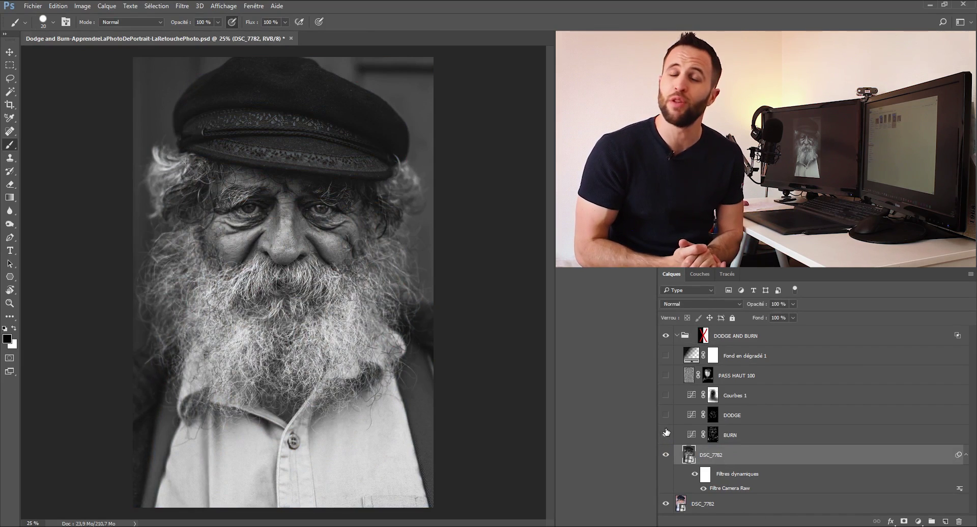
pyautogui.click(665, 418)
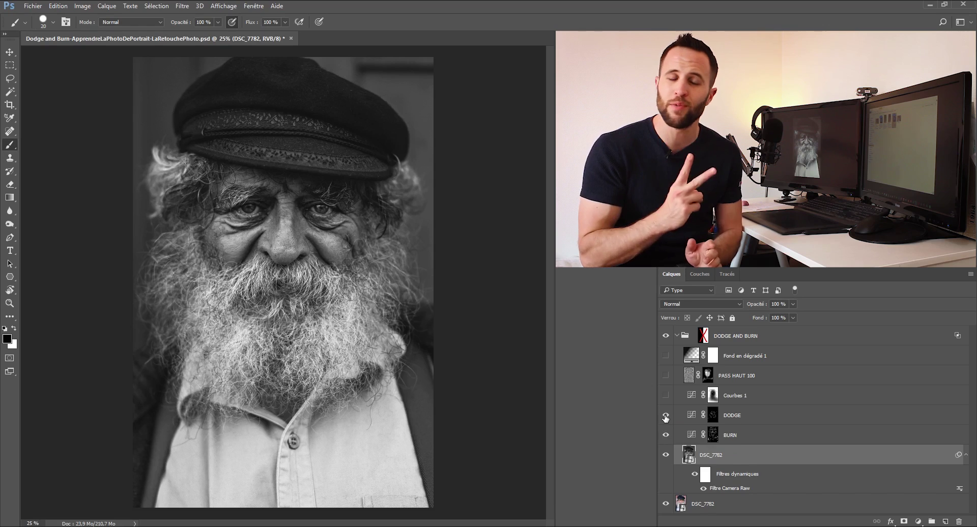
pyautogui.click(666, 396)
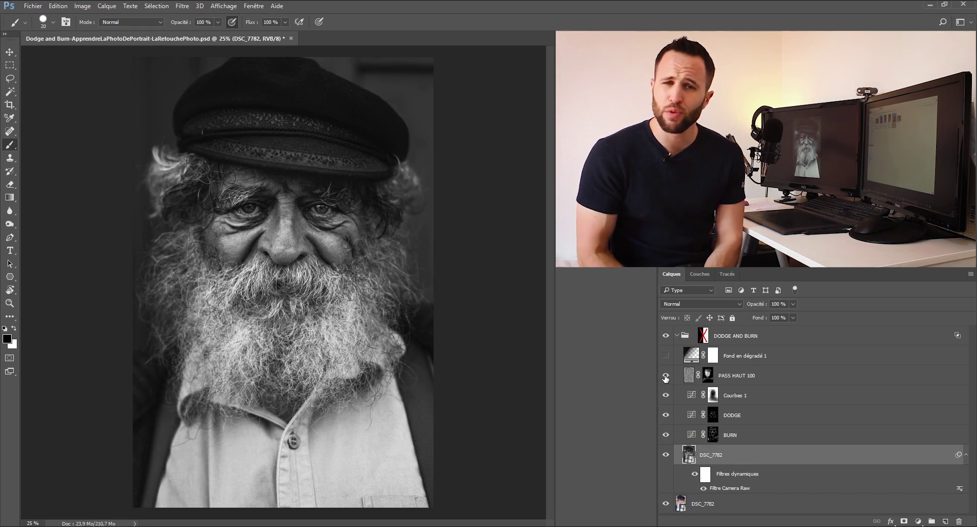
pyautogui.click(667, 358)
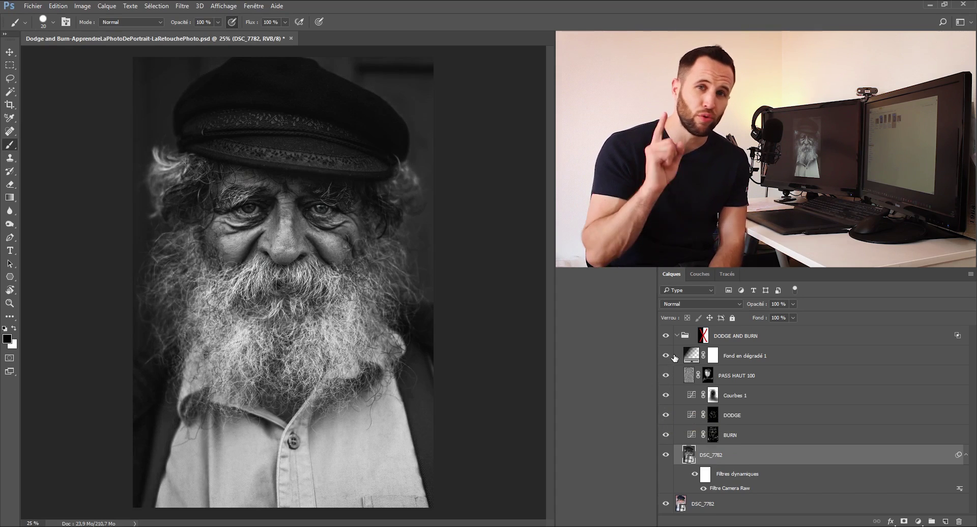
# Step: Collapse the DODGE AND BURN group and compare before and after by enabling its layer mask and disabling it again
pyautogui.click(677, 336)
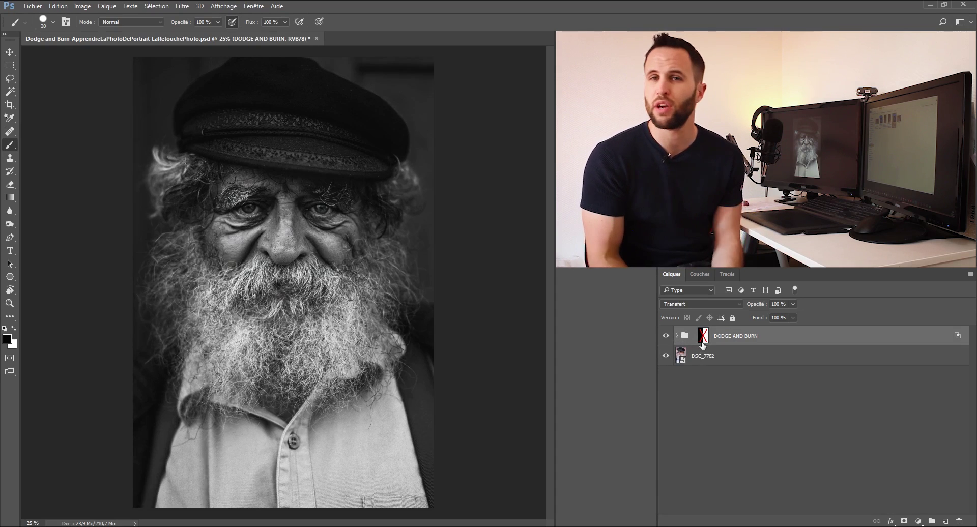
pyautogui.keyDown('shift'); pyautogui.click(703, 335); pyautogui.keyUp('shift')
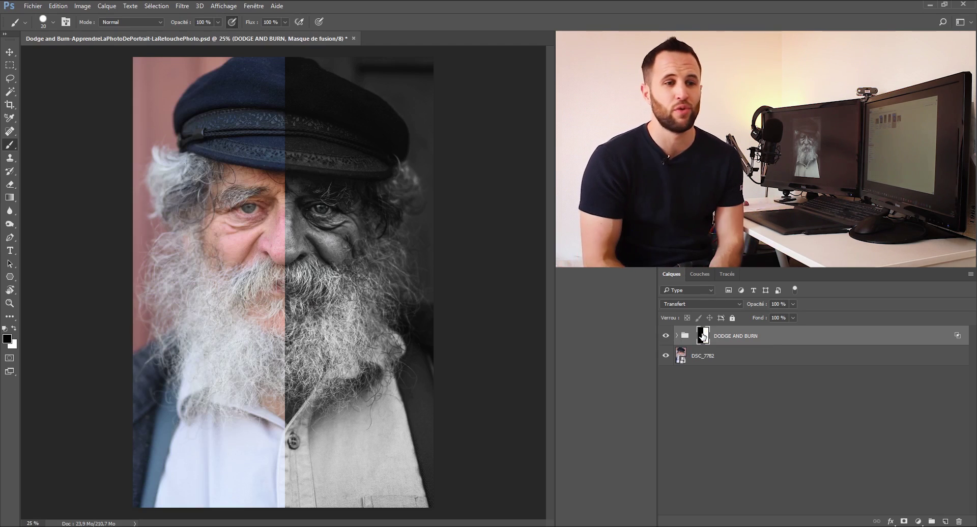
pyautogui.rightClick(703, 336)
pyautogui.click(718, 340)
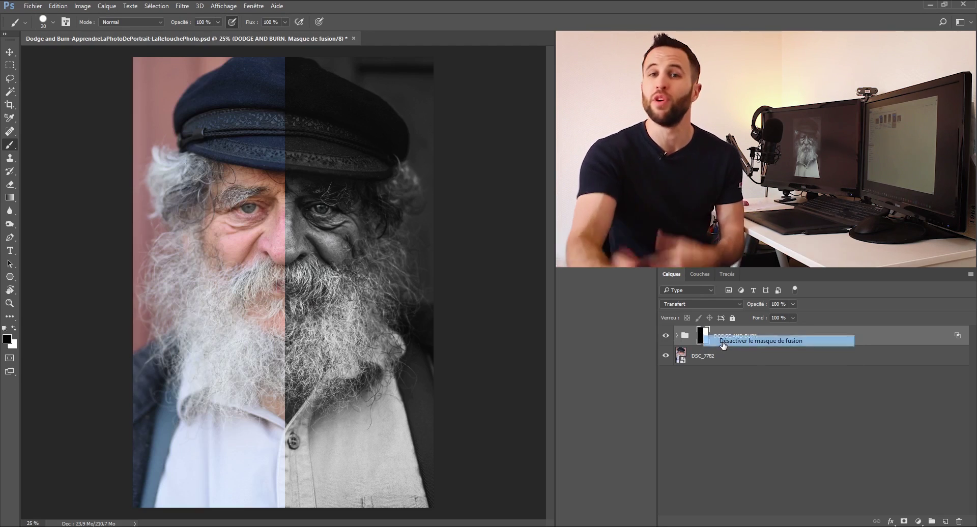